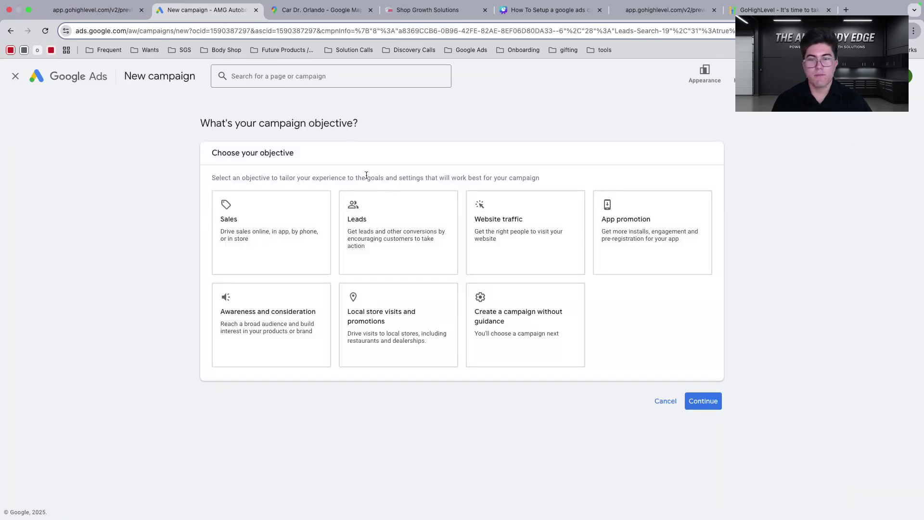
# Choose Leads as the campaign objective and continue with the account-default conversion goals
pyautogui.moveTo(230, 146); pyautogui.dragTo(322, 153)
pyautogui.click(345, 178)
pyautogui.click(352, 205)
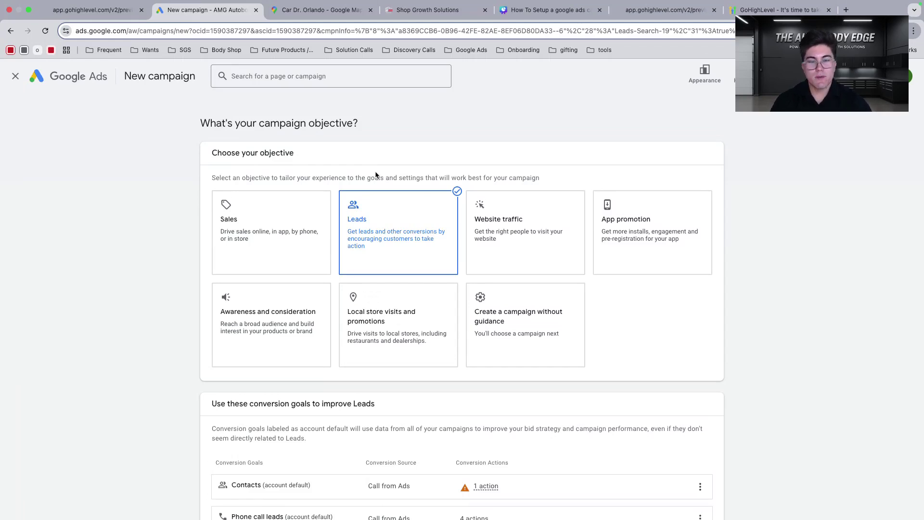
pyautogui.scroll(-3, 375, 175)
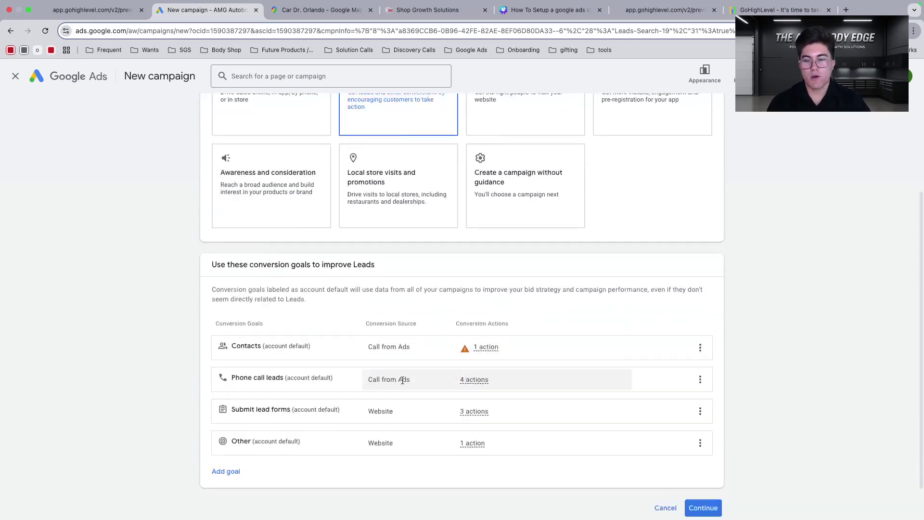
pyautogui.scroll(-1, 403, 380)
pyautogui.moveTo(360, 219)
pyautogui.mouseDown()
pyautogui.moveTo(196, 224)
pyautogui.moveTo(357, 222)
pyautogui.mouseUp()
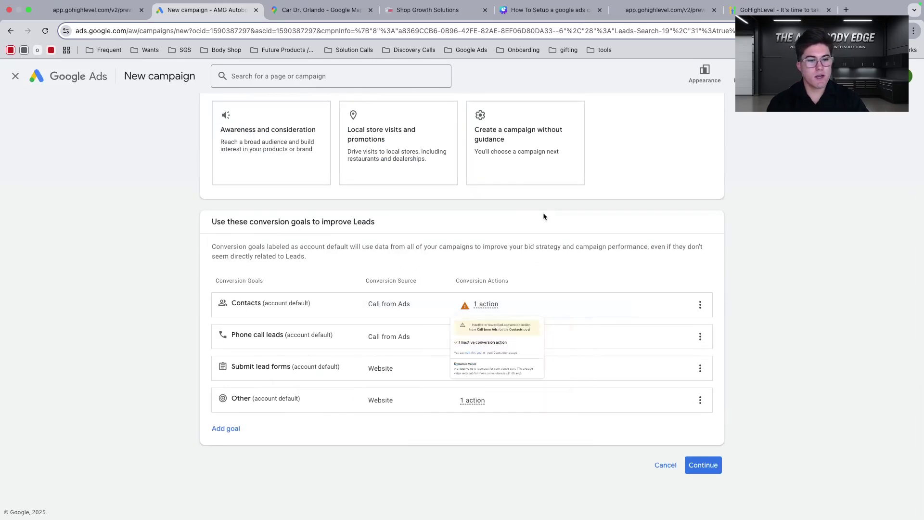
pyautogui.click(712, 464)
# Select Search as the campaign type
pyautogui.scroll(-2, 484, 322)
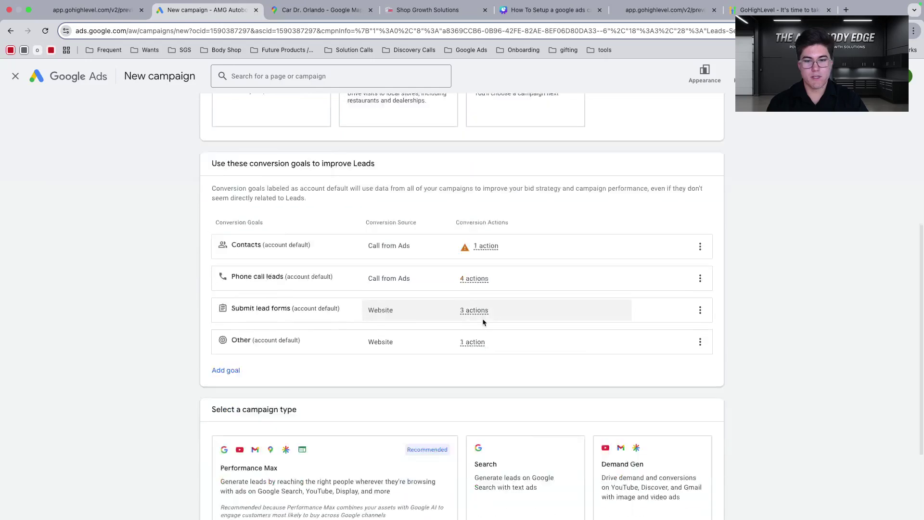
pyautogui.scroll(-3, 484, 321)
pyautogui.click(504, 322)
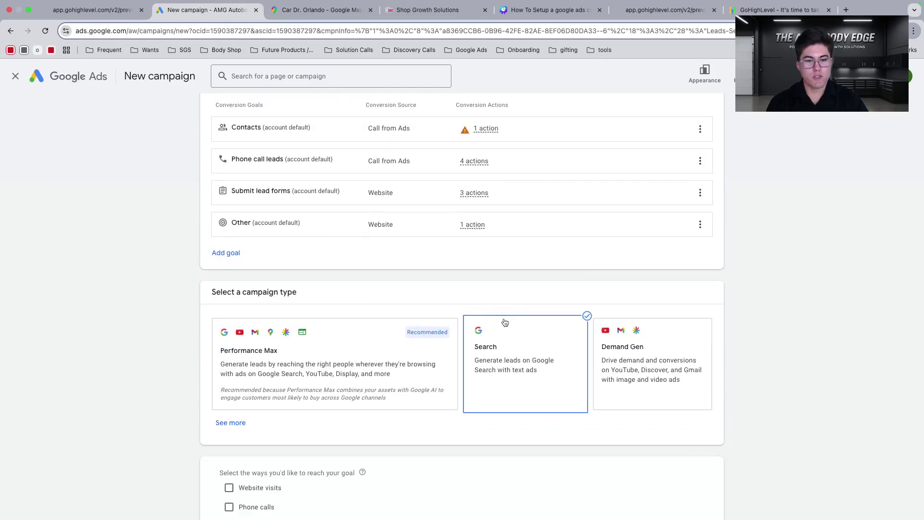
# Enable website visits as a way to reach the campaign goal
pyautogui.scroll(-3, 441, 286)
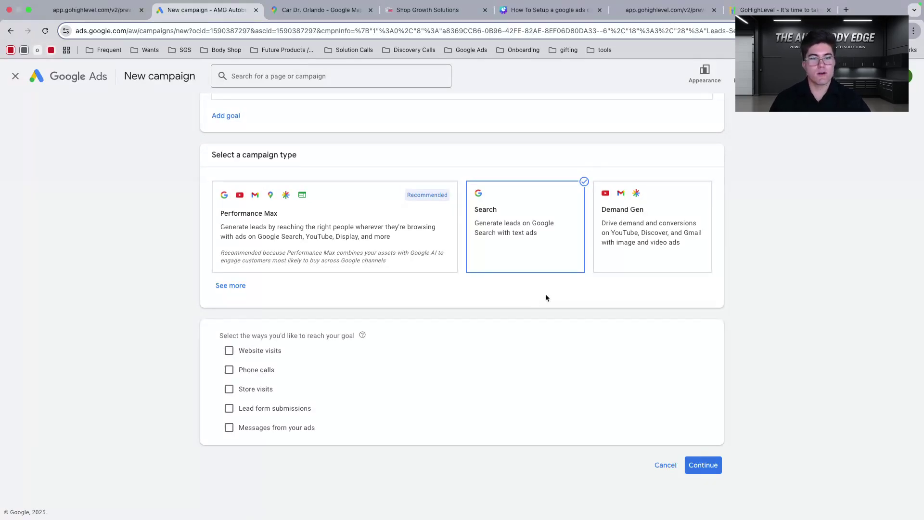
pyautogui.moveTo(220, 333); pyautogui.dragTo(376, 337)
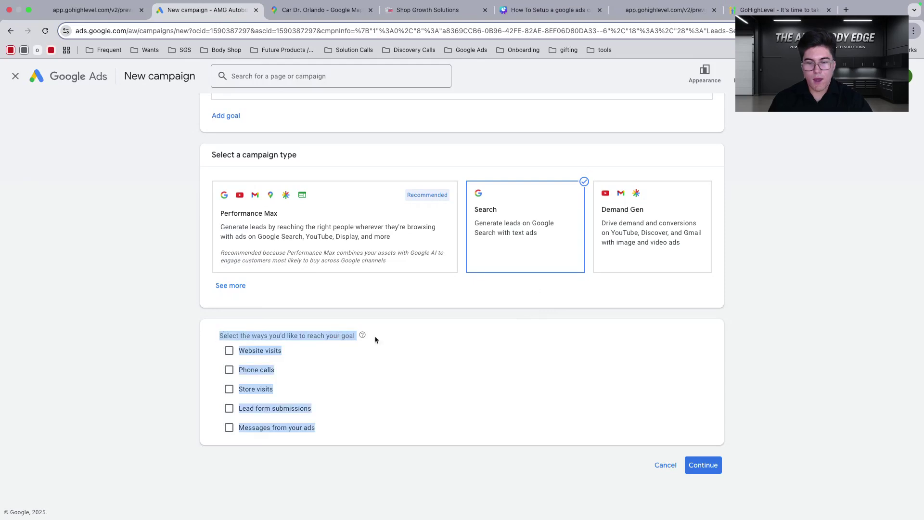
pyautogui.click(323, 337)
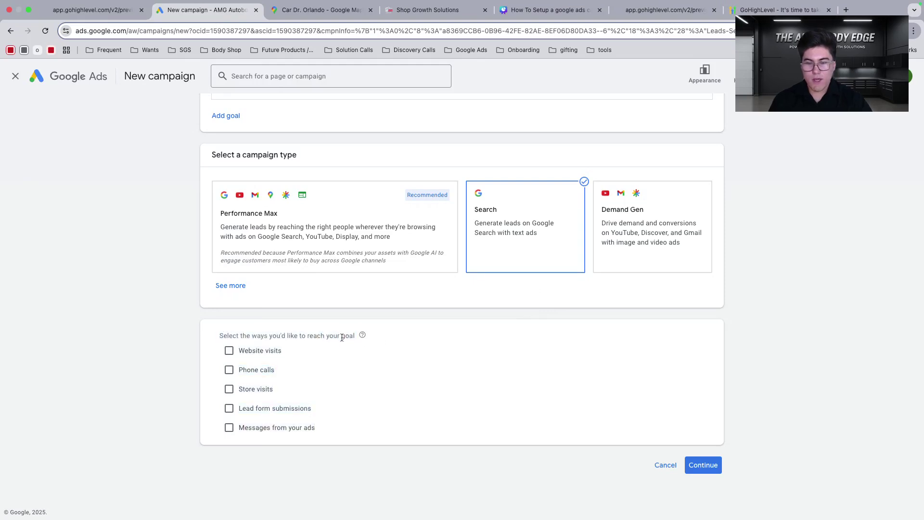
pyautogui.click(229, 351)
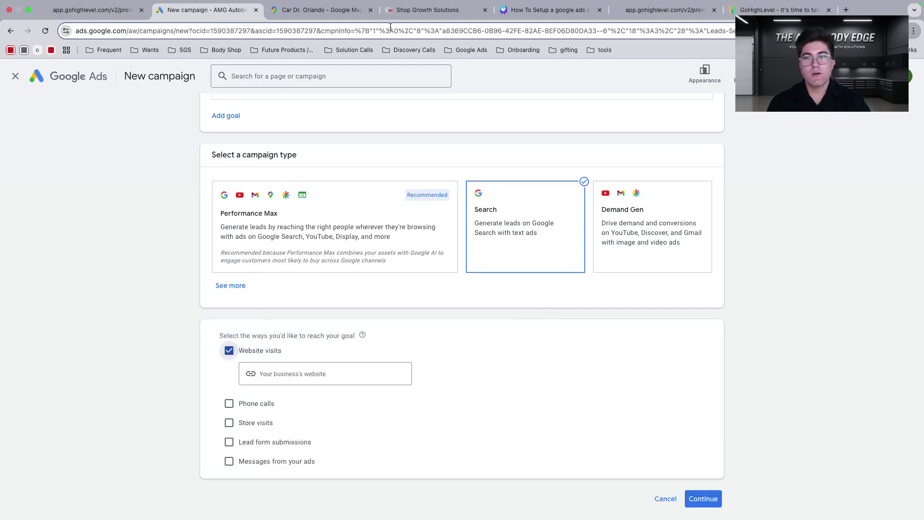
# Switch to GoHighLevel, preview the Home page of the Collision Repair Shop Template funnel and copy the preview's web address
pyautogui.click(412, 10)
pyautogui.click(258, 214)
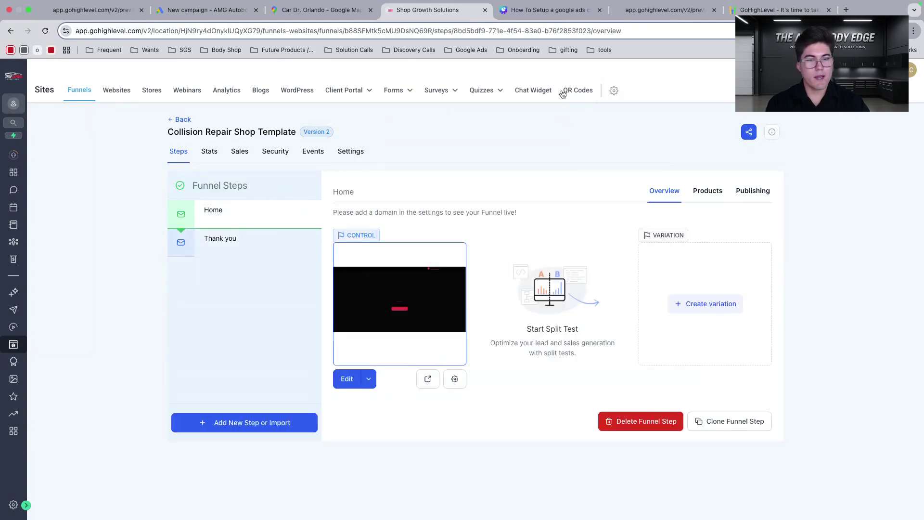
pyautogui.click(428, 379)
pyautogui.click(168, 32)
pyautogui.press('super+c')
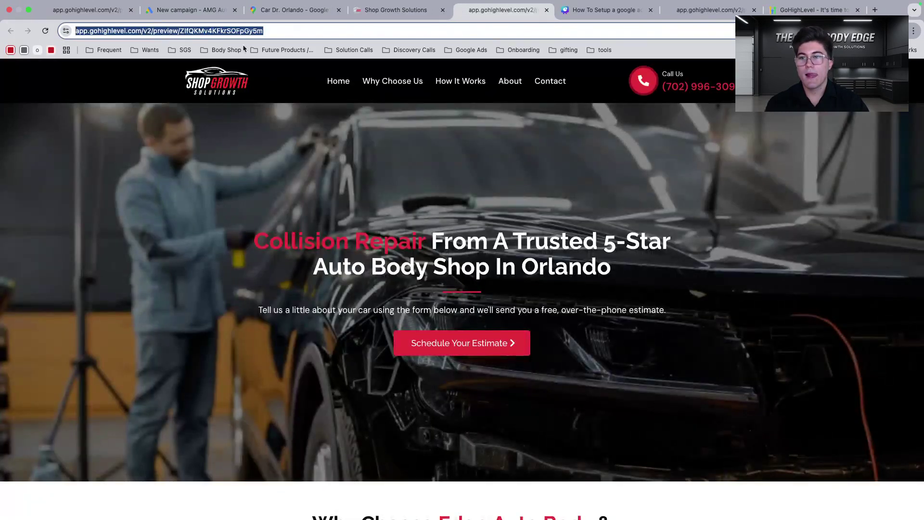
# Return to the new Google Ads campaign and paste the copied preview address as the business's website
pyautogui.click(396, 9)
pyautogui.click(293, 9)
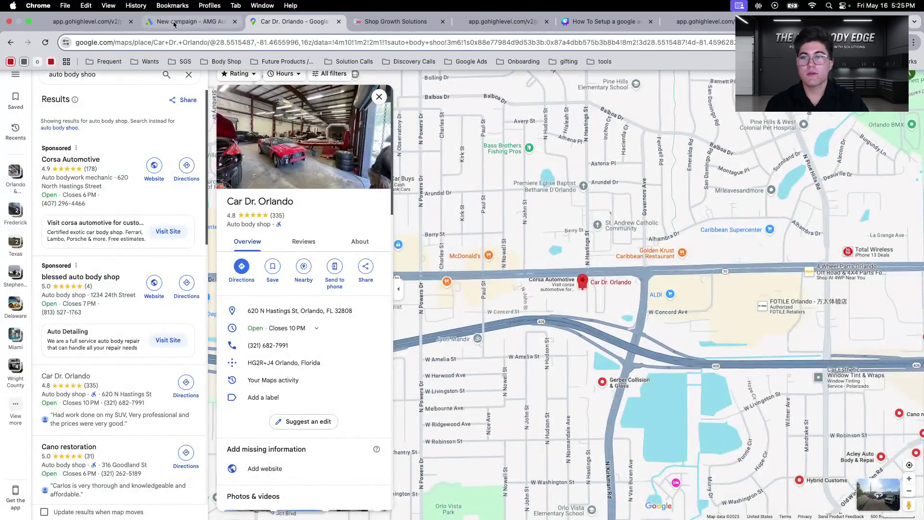
pyautogui.click(163, 7)
pyautogui.click(308, 371)
pyautogui.press('super+v')
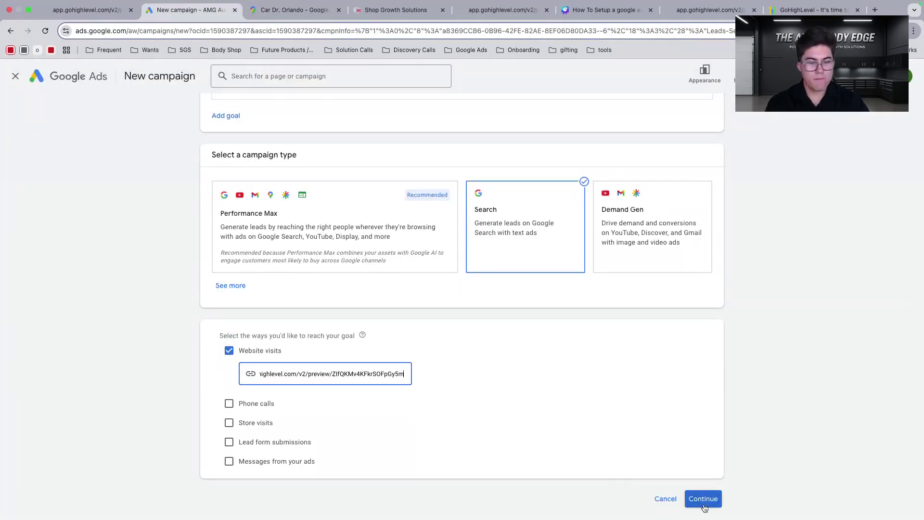
pyautogui.click(231, 404)
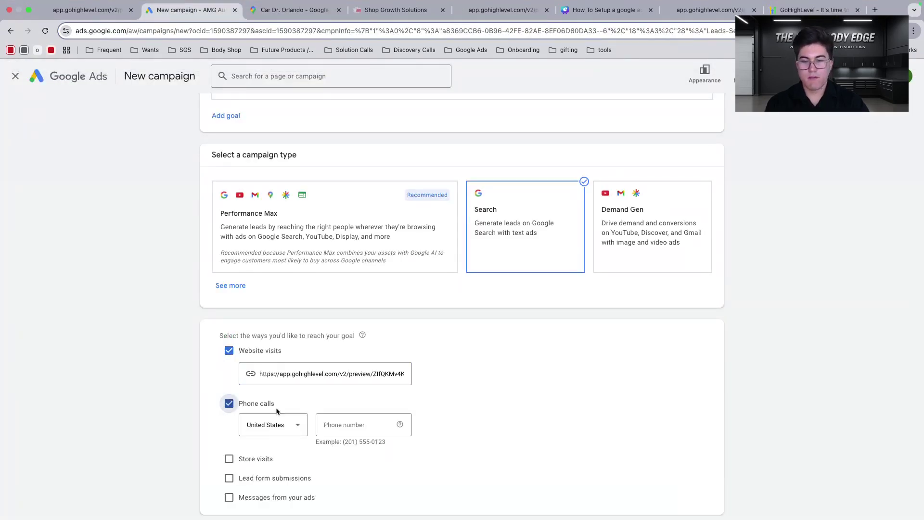
pyautogui.click(340, 425)
pyautogui.click(452, 391)
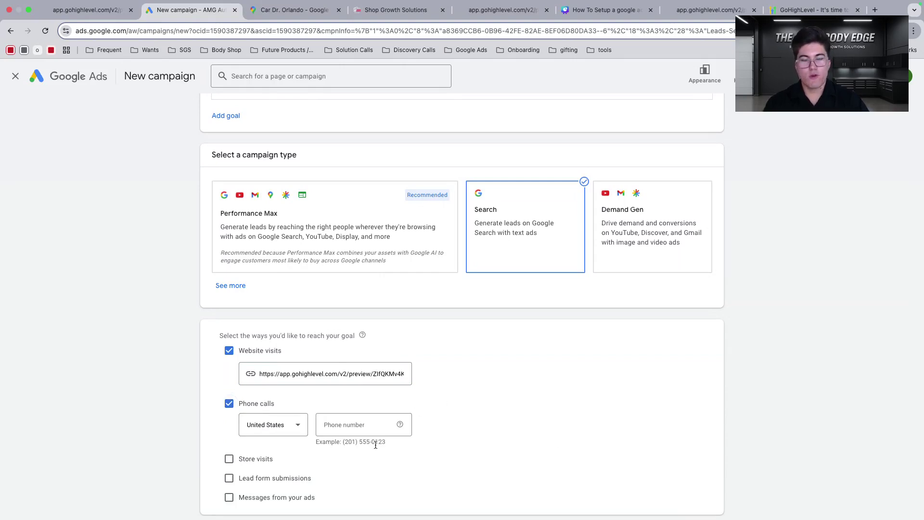
pyautogui.scroll(-2, 255, 409)
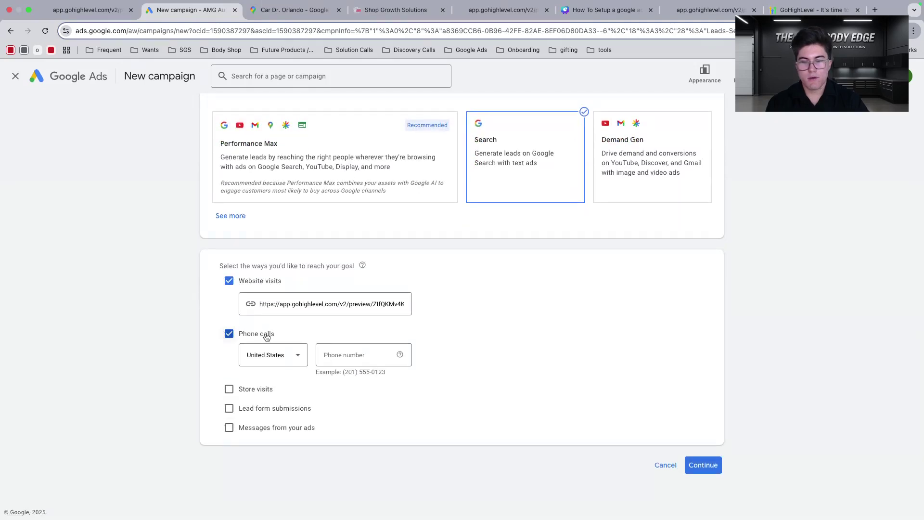
pyautogui.click(267, 337)
# Name the campaign "SGS Search Campaign Simple" and start it as a new campaign instead of resuming the saved draft
pyautogui.click(709, 466)
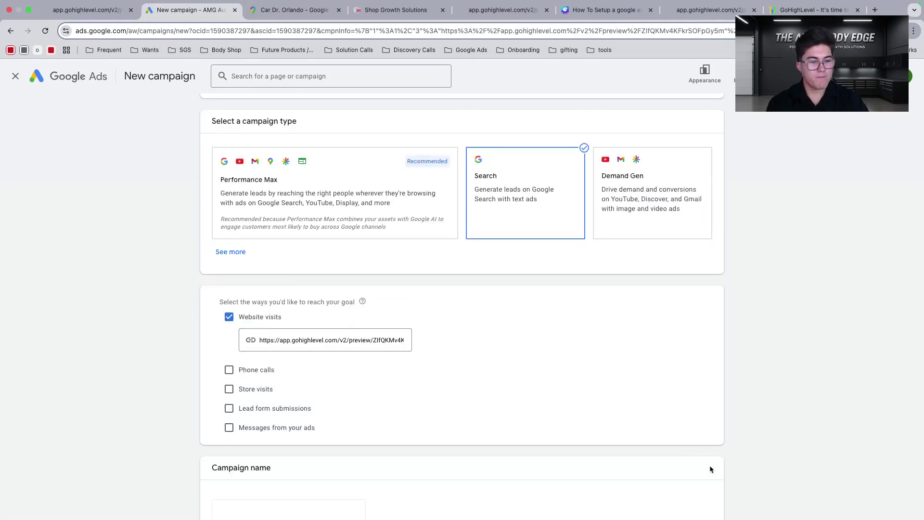
pyautogui.click(299, 412)
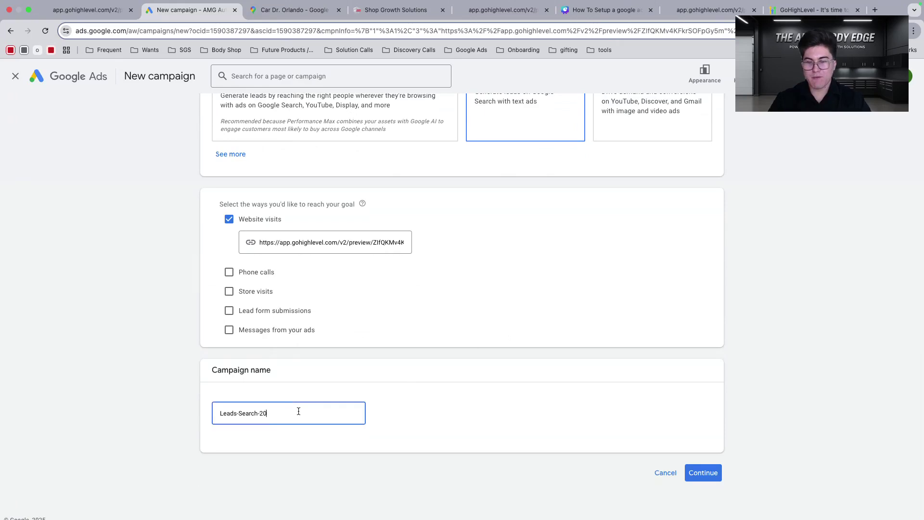
pyautogui.hotkey('alt', 'shift', 'Left')
pyautogui.hotkey('alt', 'shift', 'Left')
pyautogui.hotkey('alt', 'shift', 'Left')
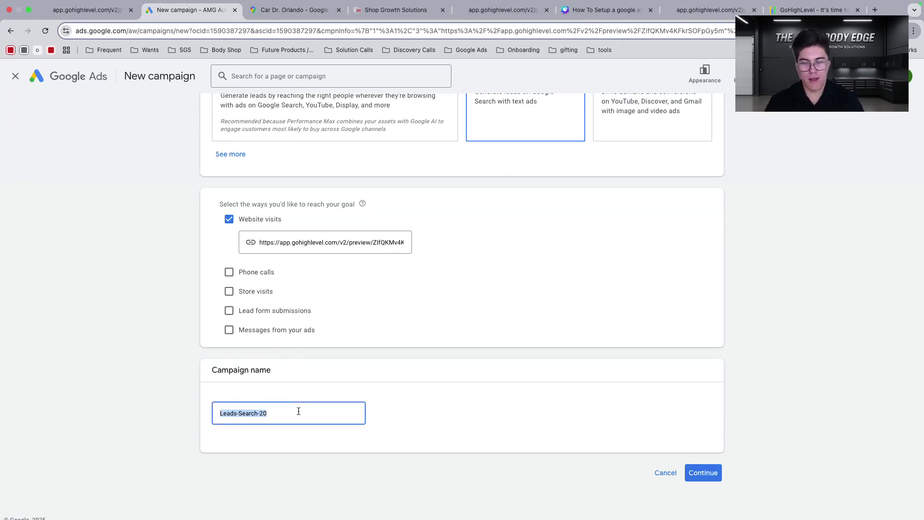
pyautogui.write('S')
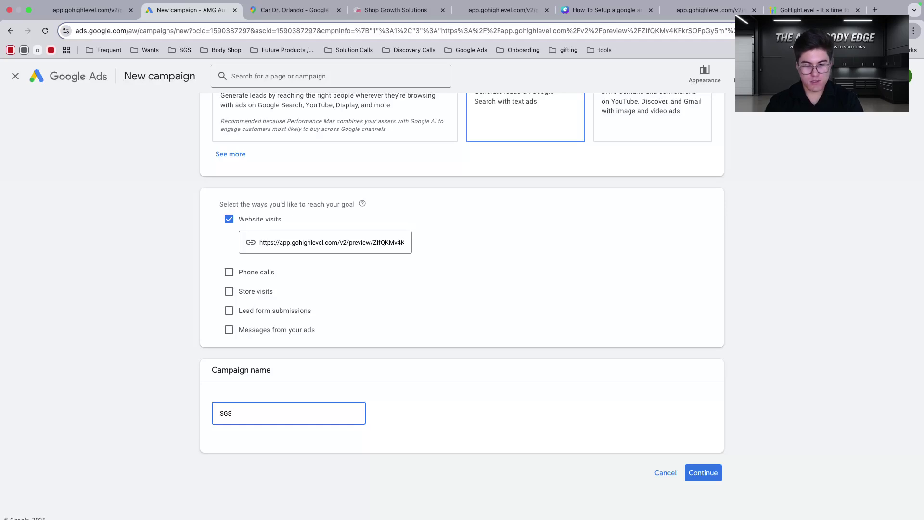
pyautogui.write('HS Search ')
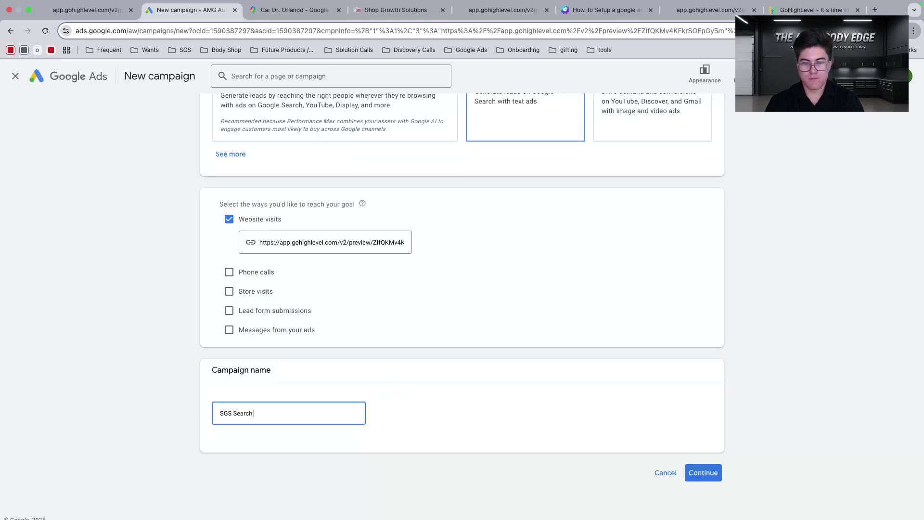
pyautogui.write('Camap')
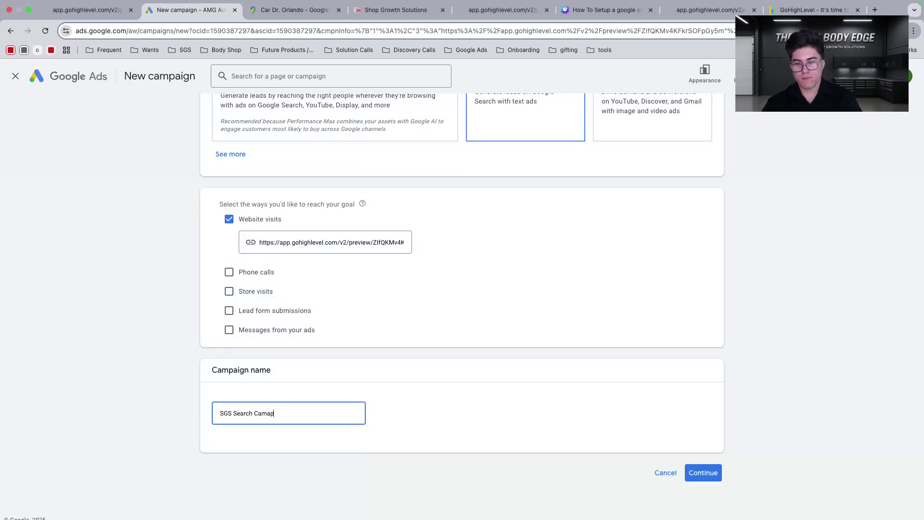
pyautogui.write('ingaign Simple')
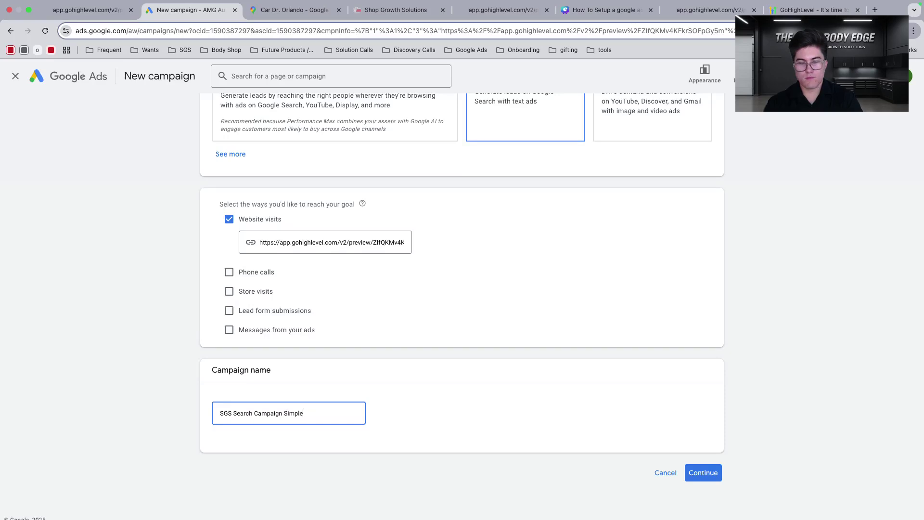
pyautogui.click(707, 474)
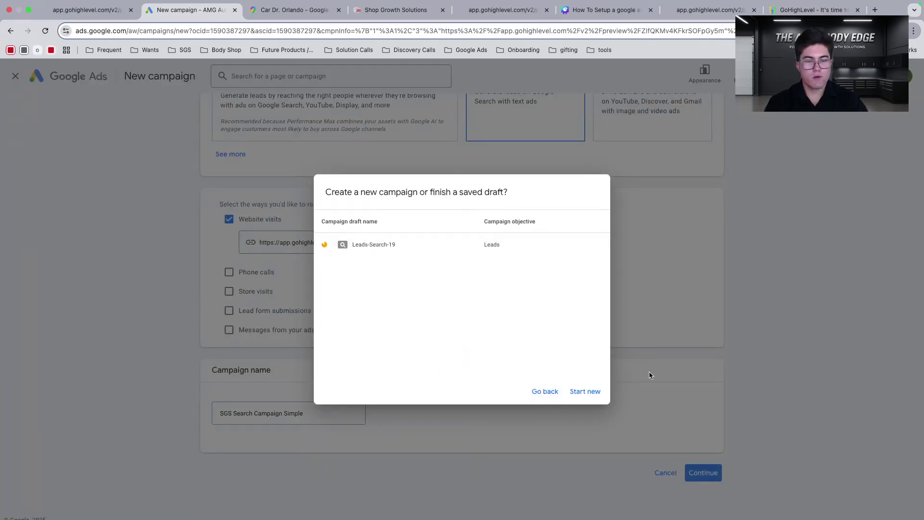
pyautogui.click(586, 391)
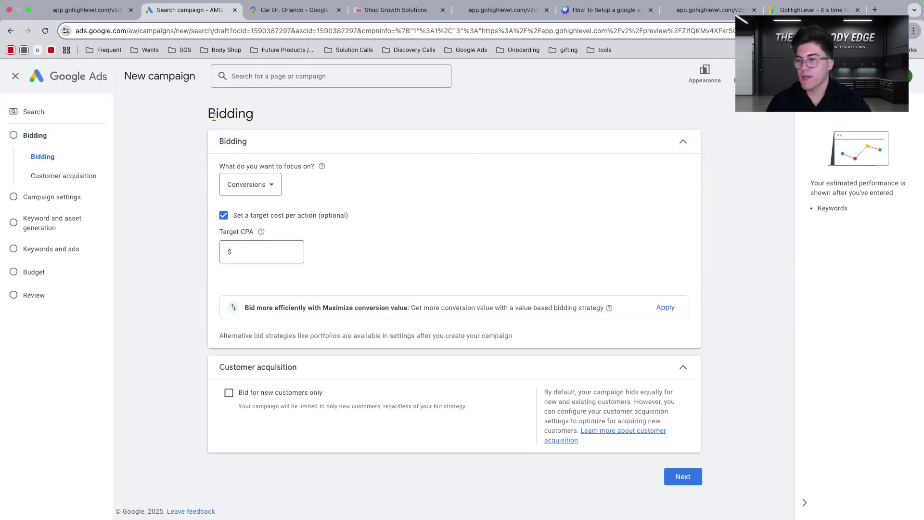
# Turn off the optional target cost per action in the bidding settings and continue to the campaign settings
pyautogui.moveTo(220, 166); pyautogui.dragTo(300, 168)
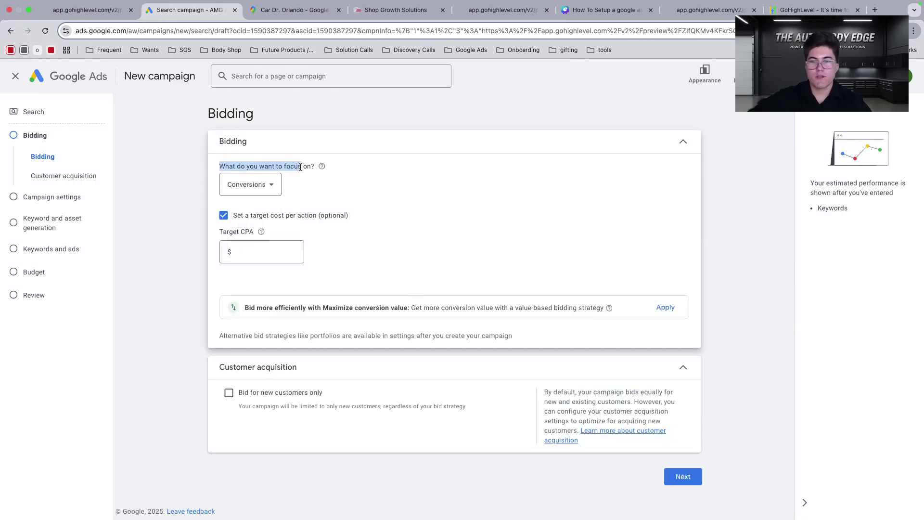
pyautogui.click(301, 167)
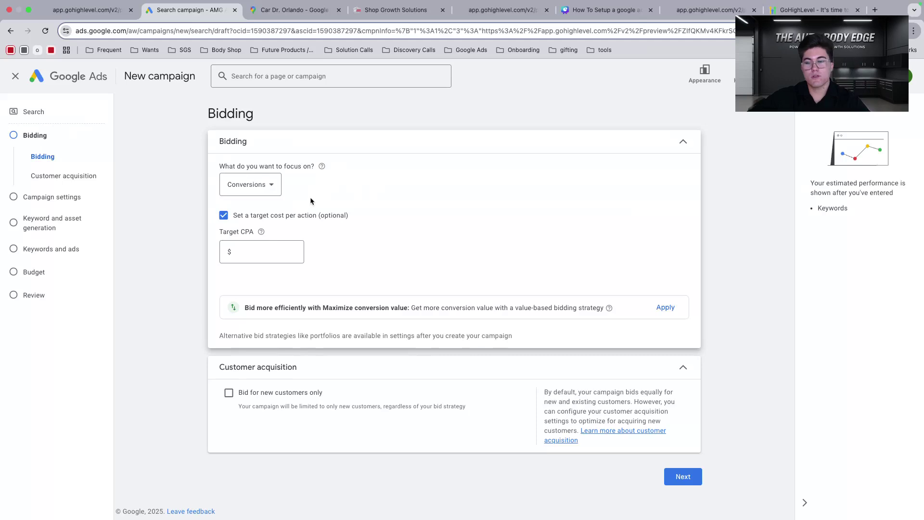
pyautogui.click(224, 216)
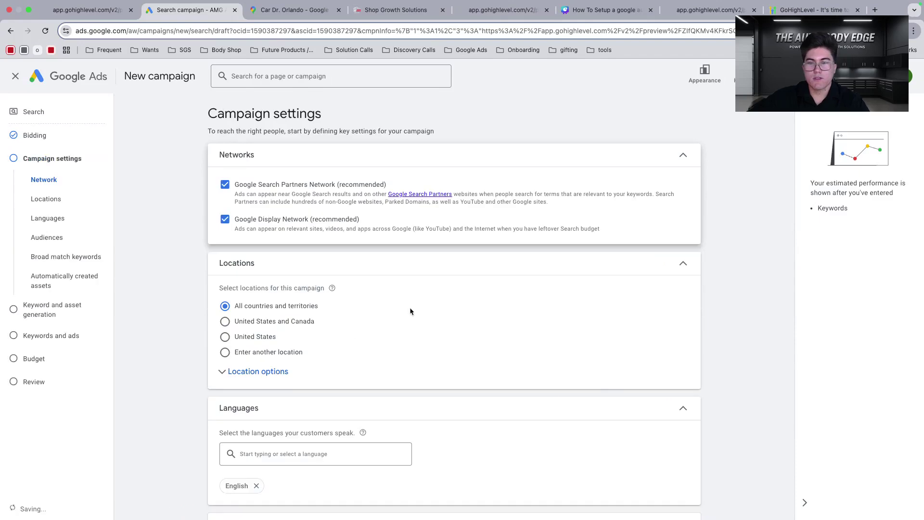
# Exclude the Google Search Partners Network and the Google Display Network from the campaign
pyautogui.click(225, 184)
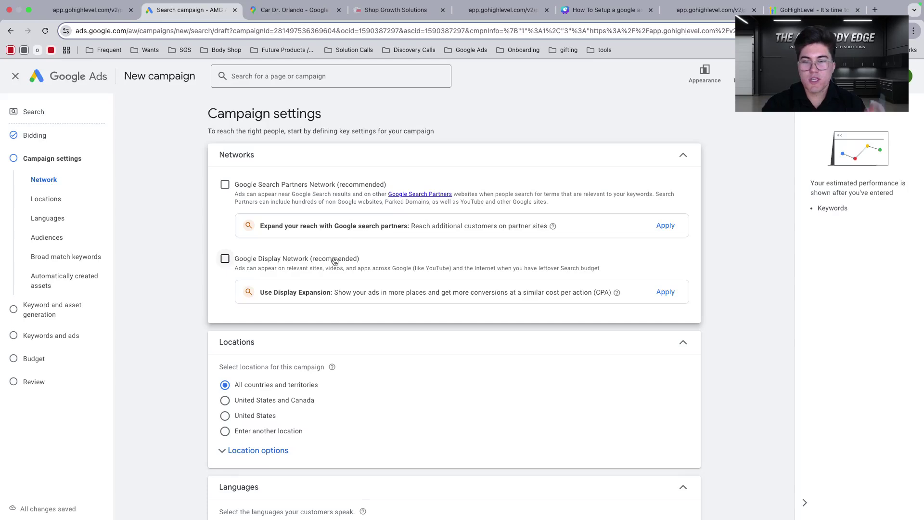
pyautogui.scroll(-2, 197, 288)
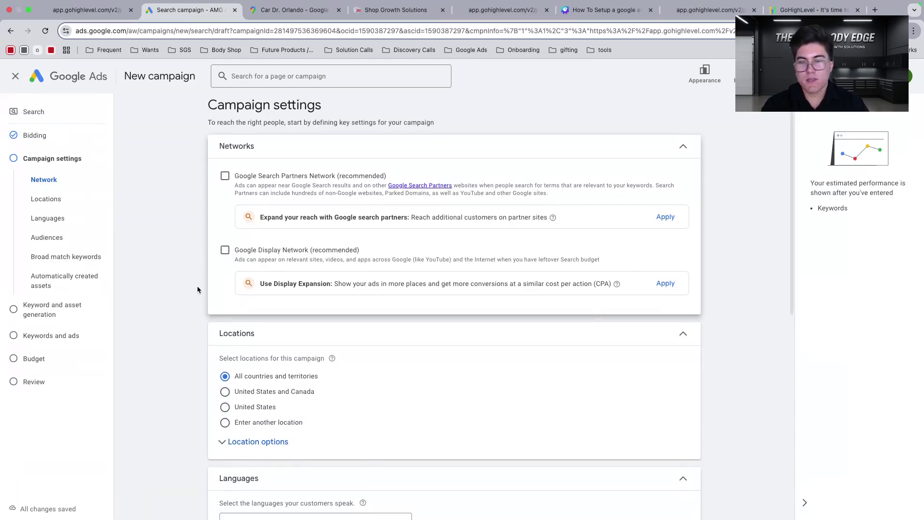
# Set the campaign's location targeting to Enter another location
pyautogui.scroll(-3, 197, 289)
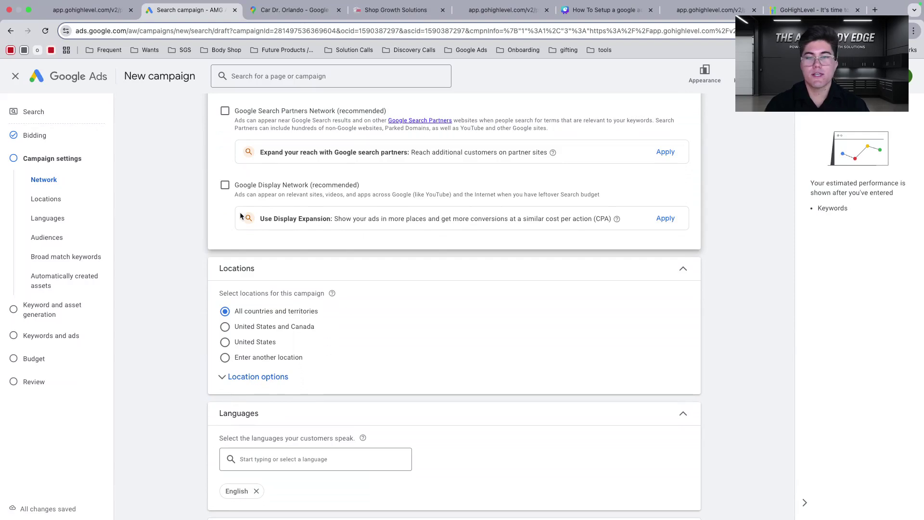
pyautogui.scroll(-4, 241, 216)
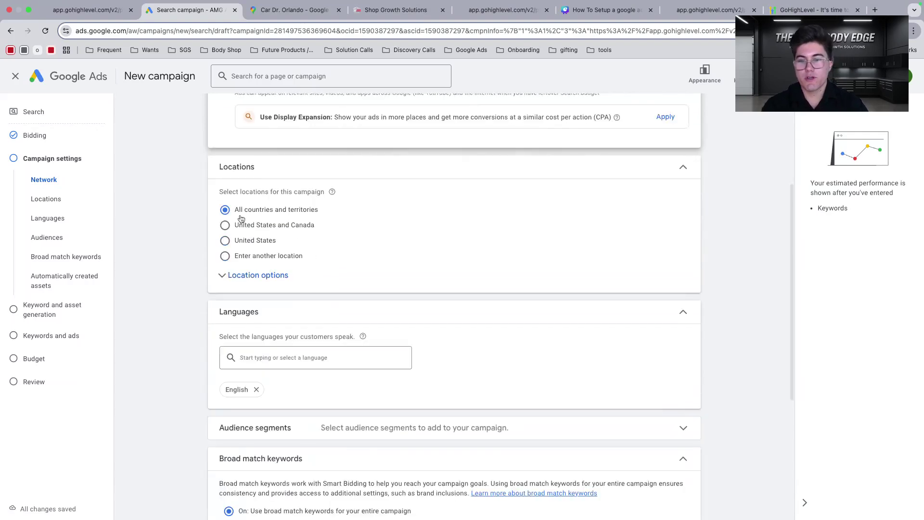
pyautogui.click(244, 245)
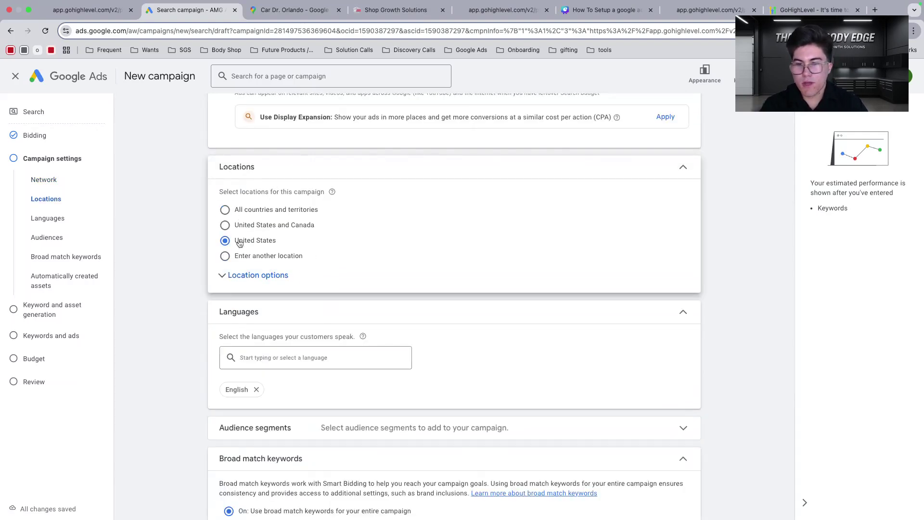
pyautogui.click(225, 255)
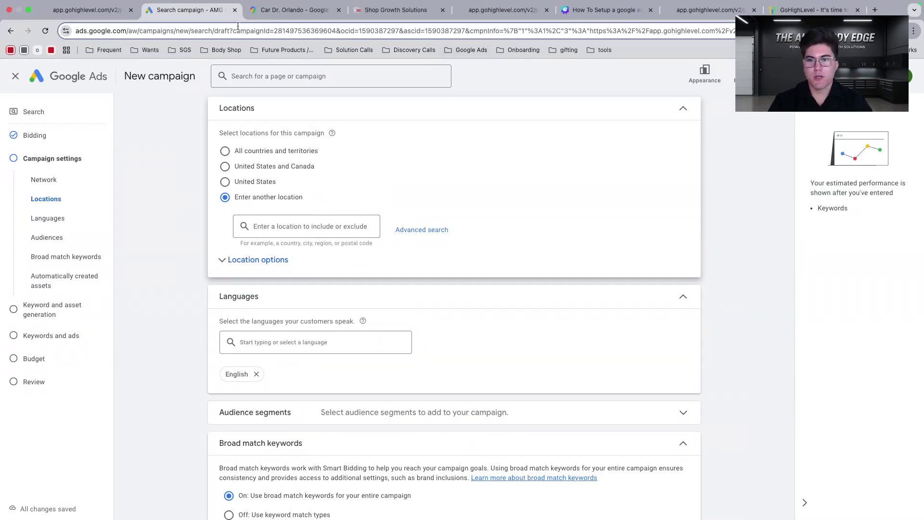
# Switch to Google Maps and examine the area around the Car Dr. Orlando shop to judge how far the campaign should reach
pyautogui.click(291, 10)
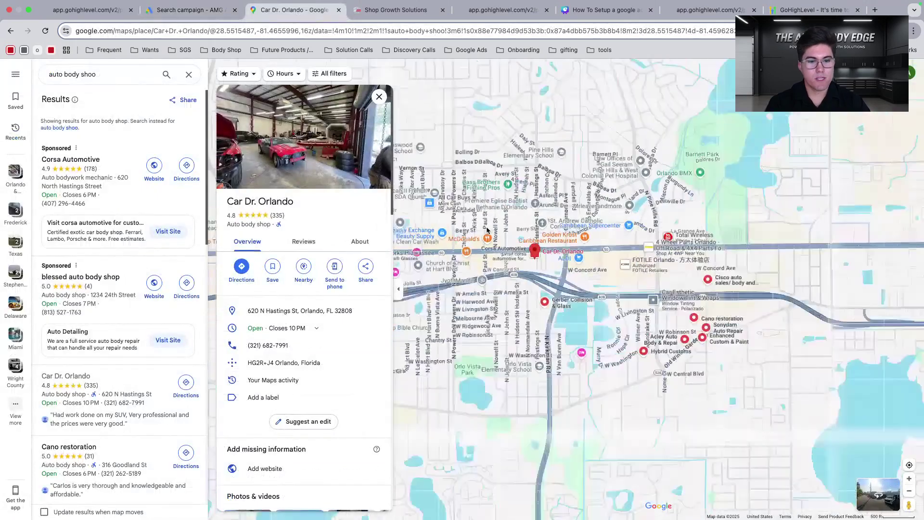
pyautogui.scroll(-5, 487, 230)
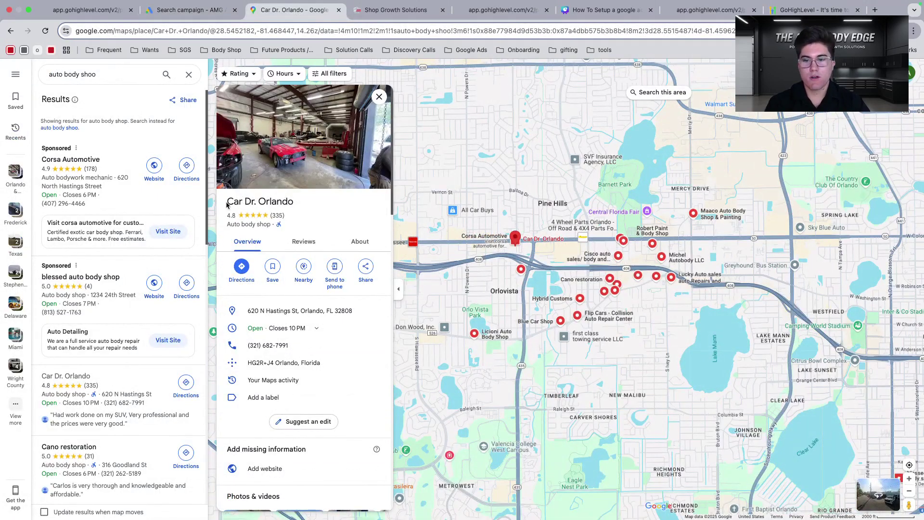
pyautogui.scroll(-3, 546, 218)
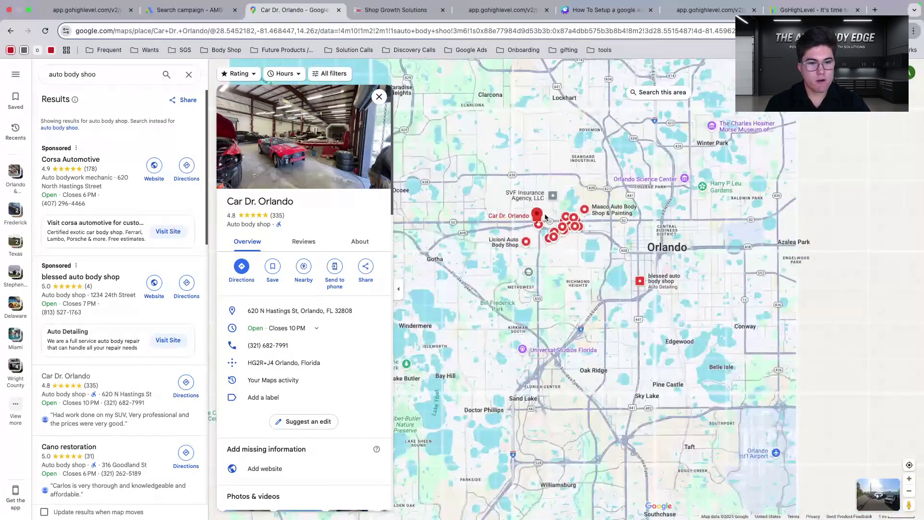
pyautogui.scroll(3, 546, 218)
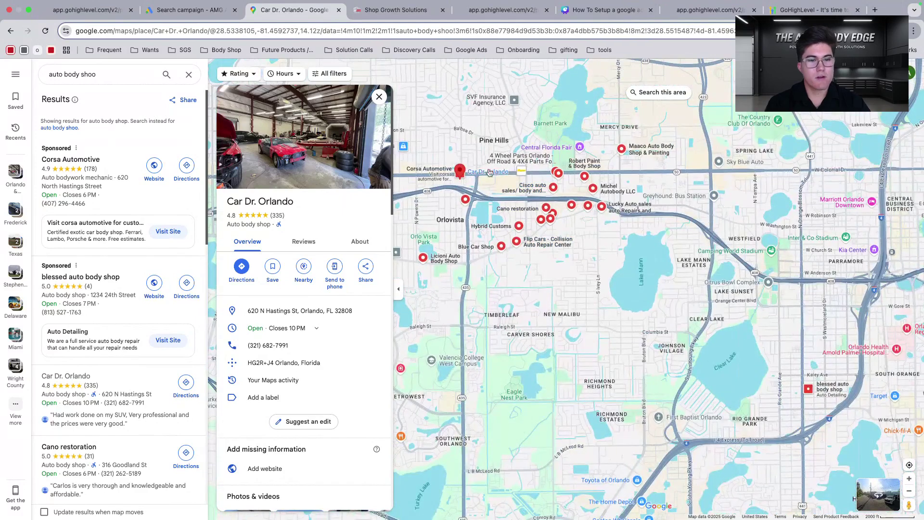
pyautogui.scroll(-1, 476, 169)
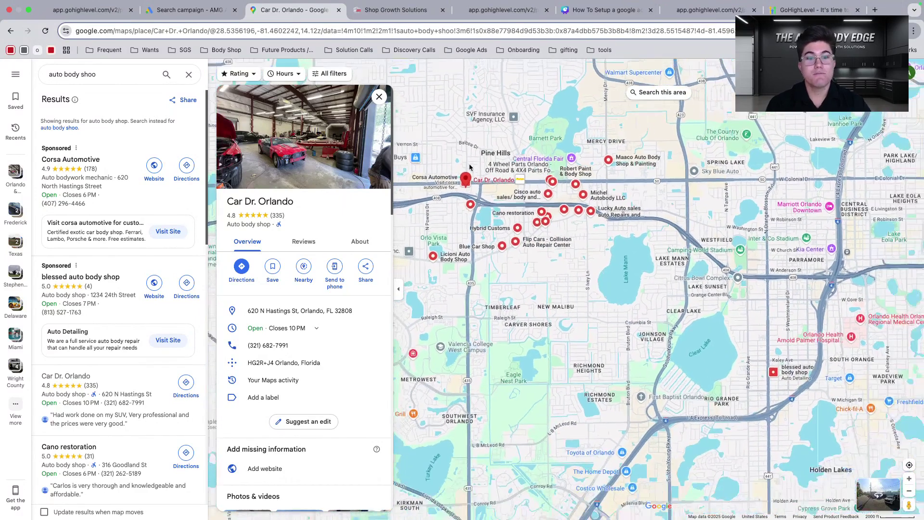
pyautogui.scroll(-2, 469, 167)
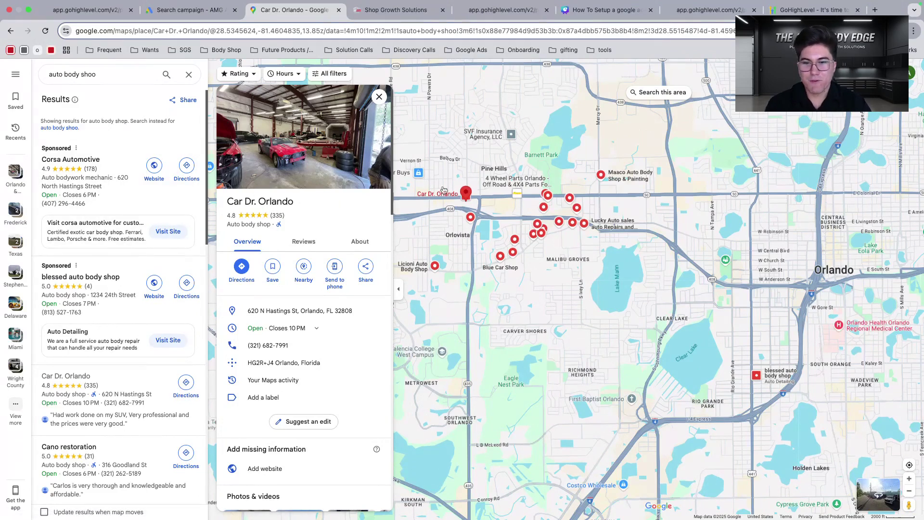
pyautogui.scroll(-5, 444, 189)
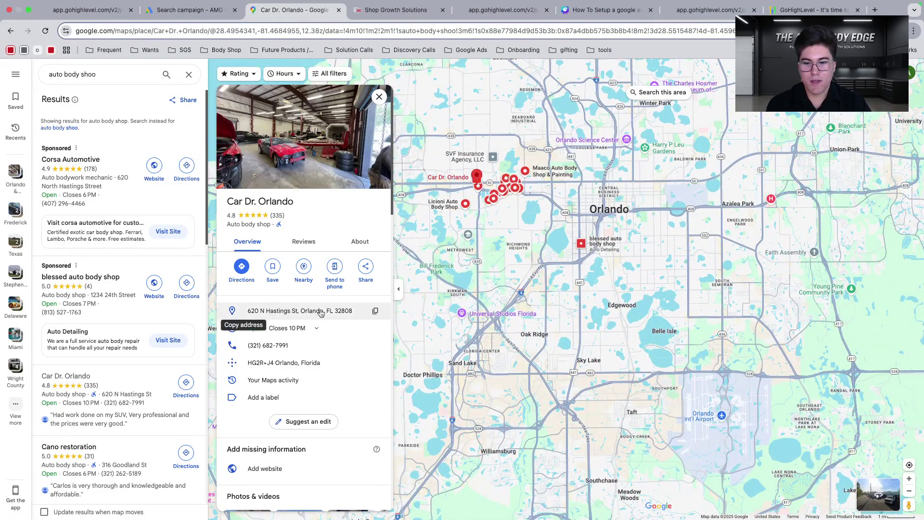
pyautogui.moveTo(548, 221); pyautogui.dragTo(535, 264)
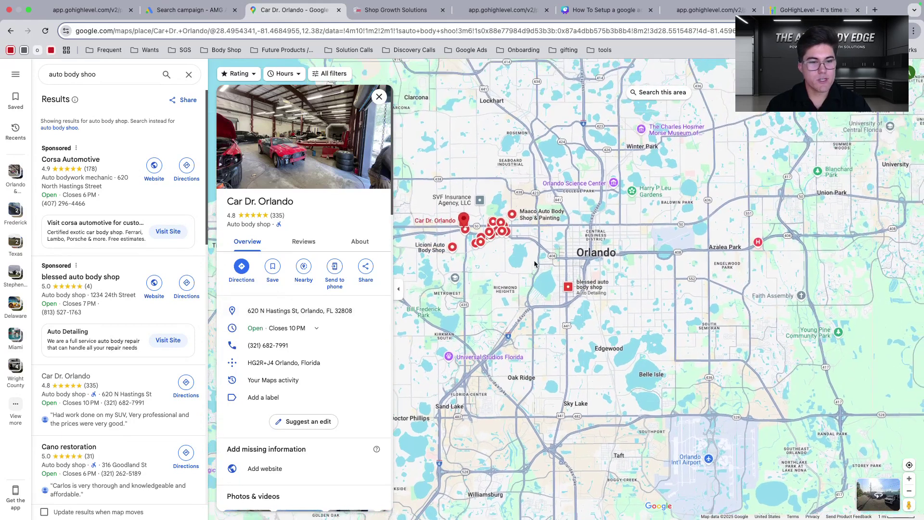
pyautogui.scroll(-5, 534, 264)
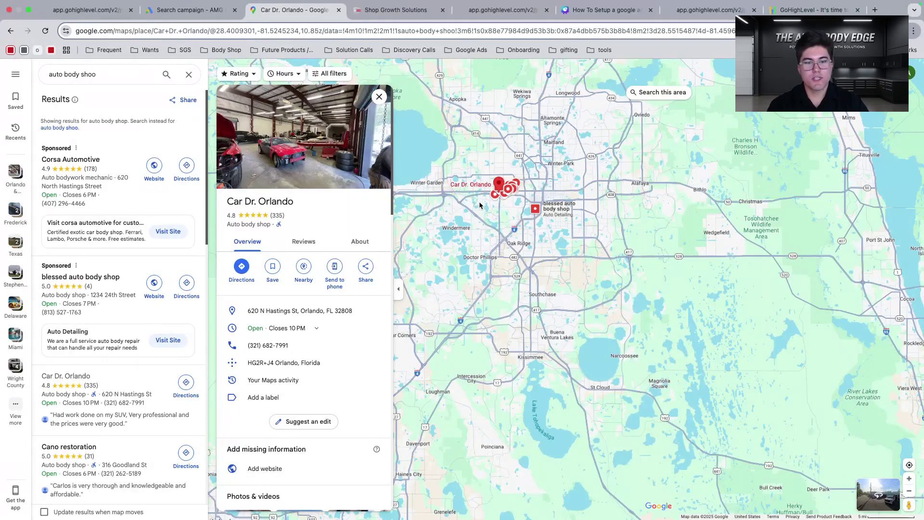
# Copy the shop's street address from its Google Maps listing and open the campaign's advanced location search in Google Ads
pyautogui.click(269, 311)
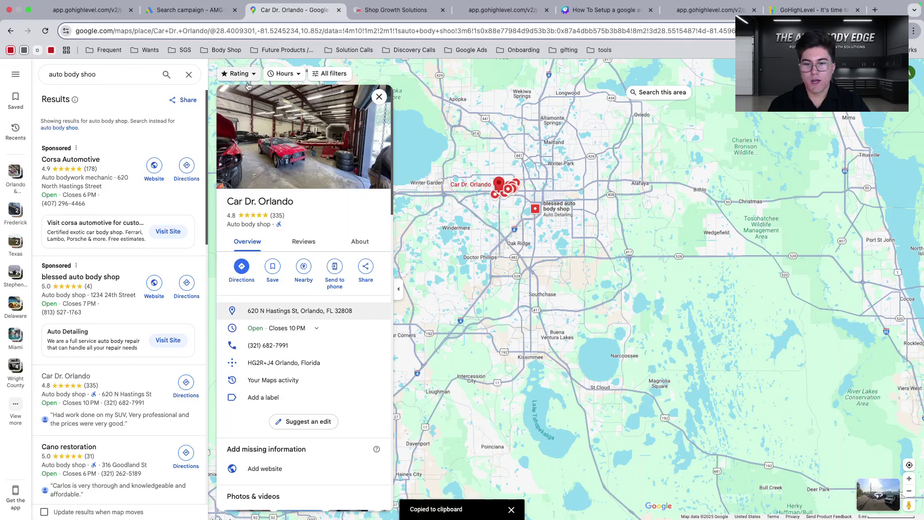
pyautogui.click(194, 14)
pyautogui.scroll(-1, 260, 207)
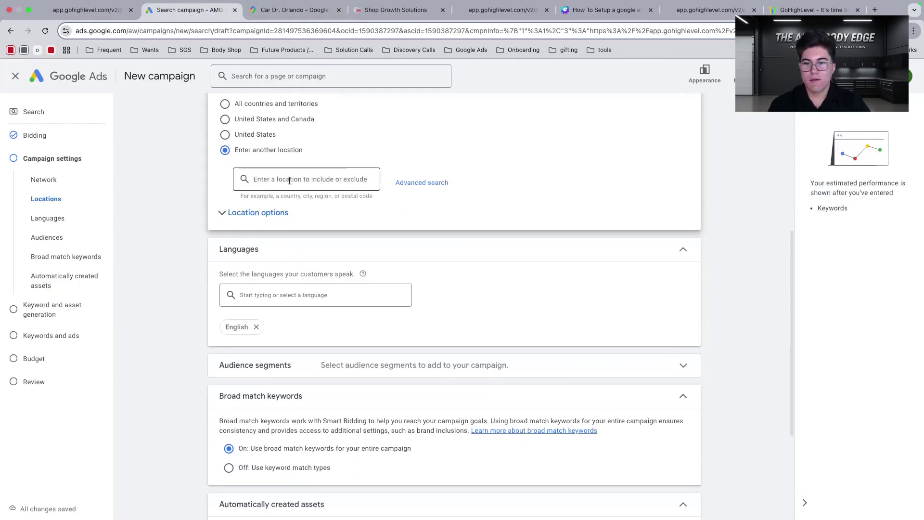
pyautogui.click(423, 182)
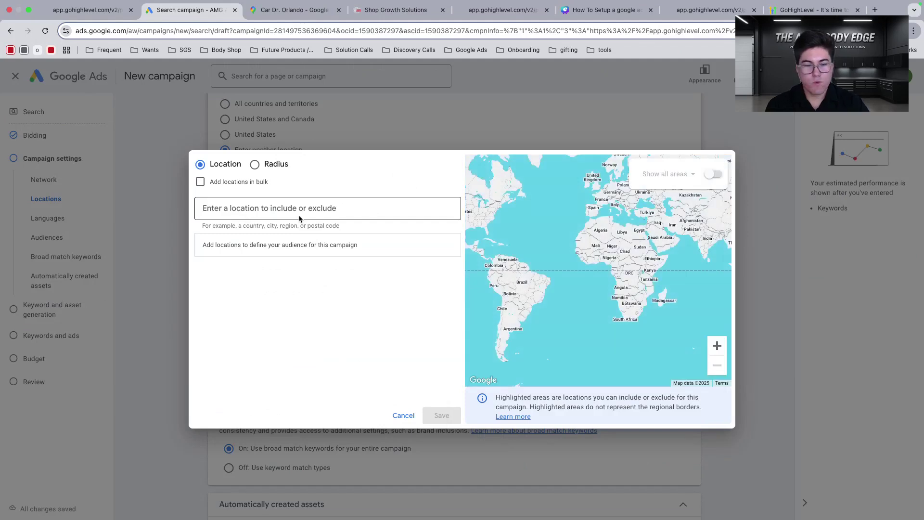
pyautogui.click(235, 211)
pyautogui.press('super+v')
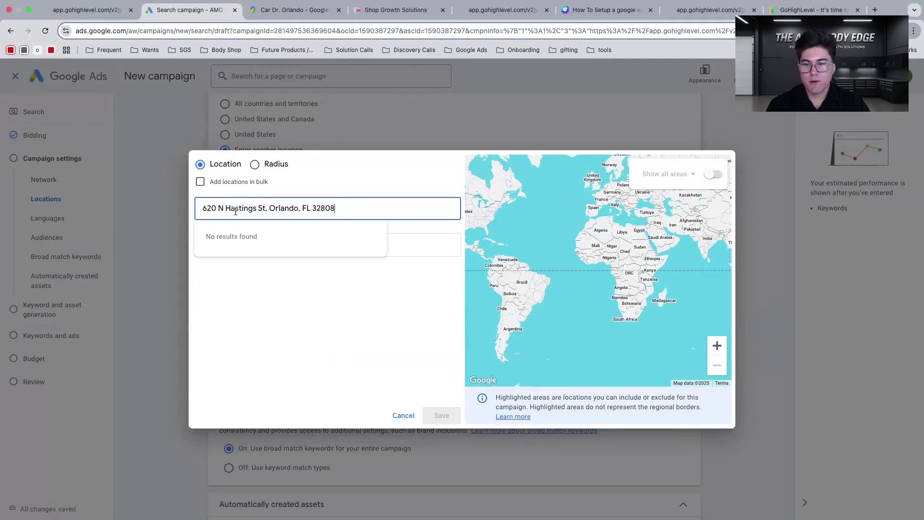
pyautogui.moveTo(337, 208); pyautogui.dragTo(201, 208)
pyautogui.press('BackSpace')
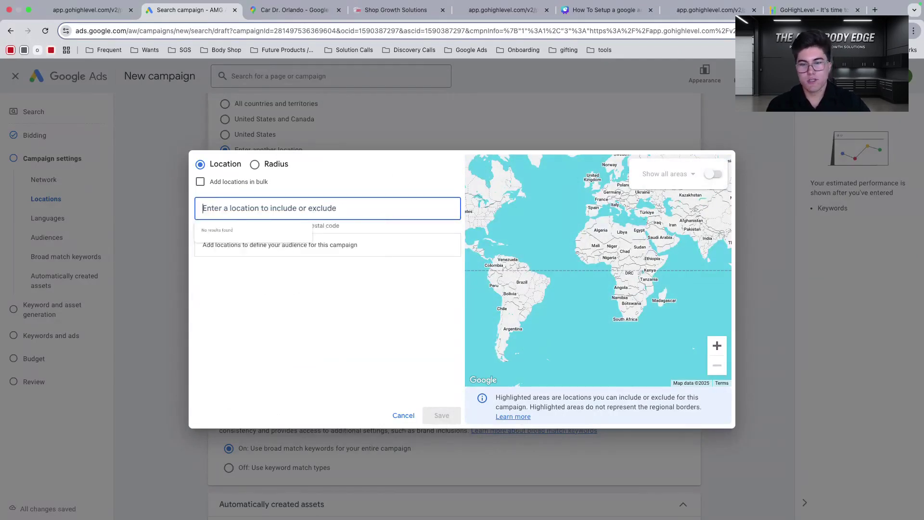
# Include a 20-mile radius around the shop's copied street address as the target location and save it
pyautogui.click(272, 164)
pyautogui.click(274, 210)
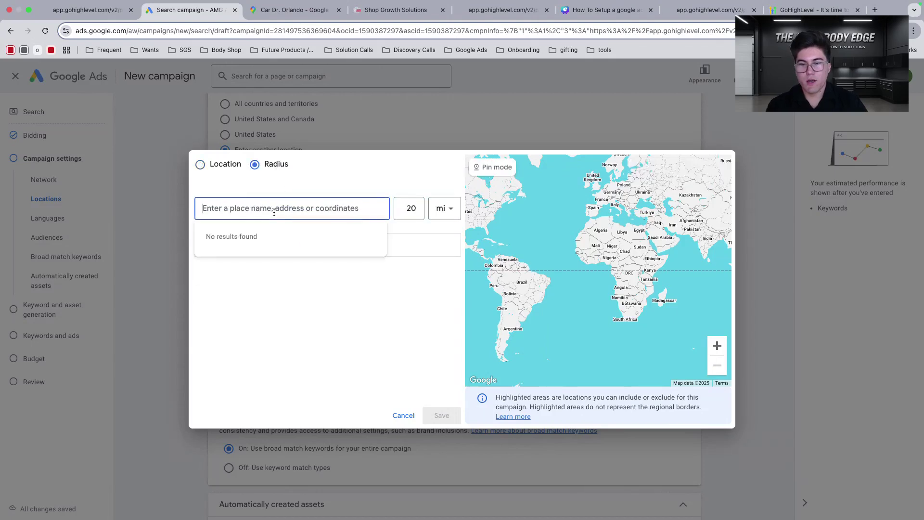
pyautogui.press('super+v')
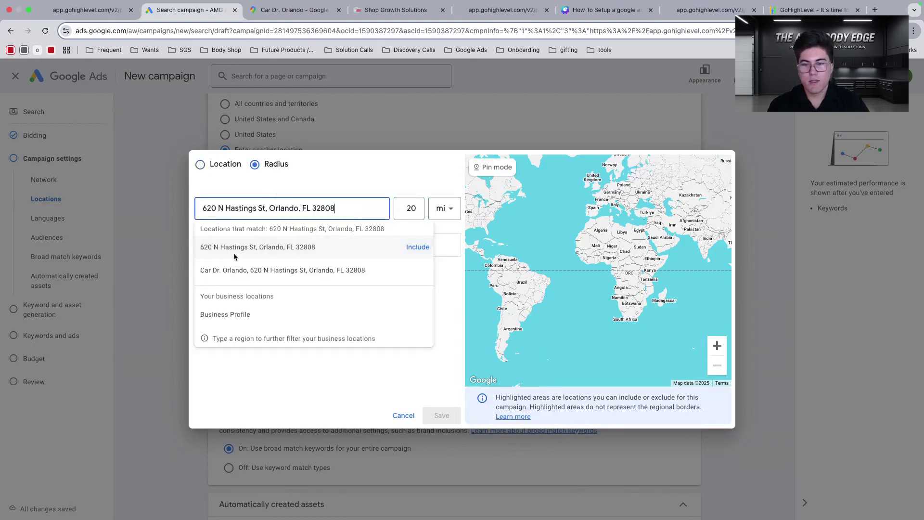
pyautogui.click(421, 248)
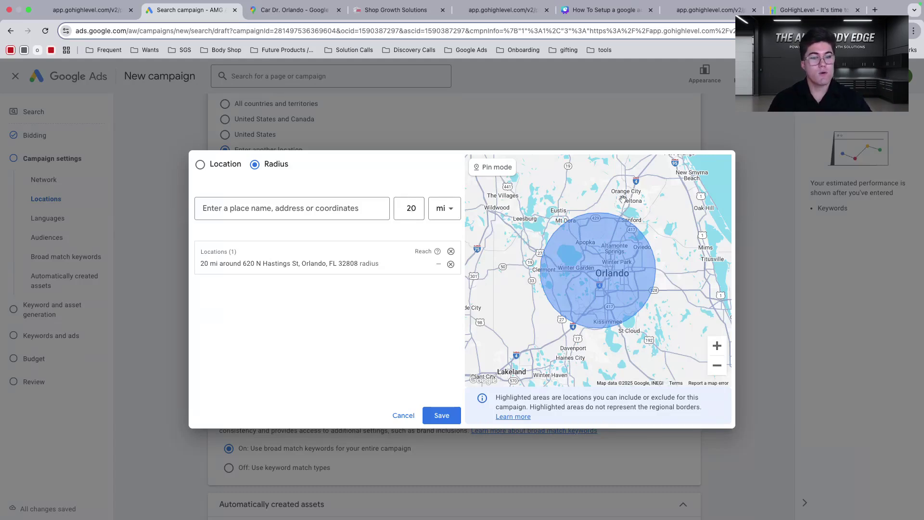
pyautogui.doubleClick(408, 209)
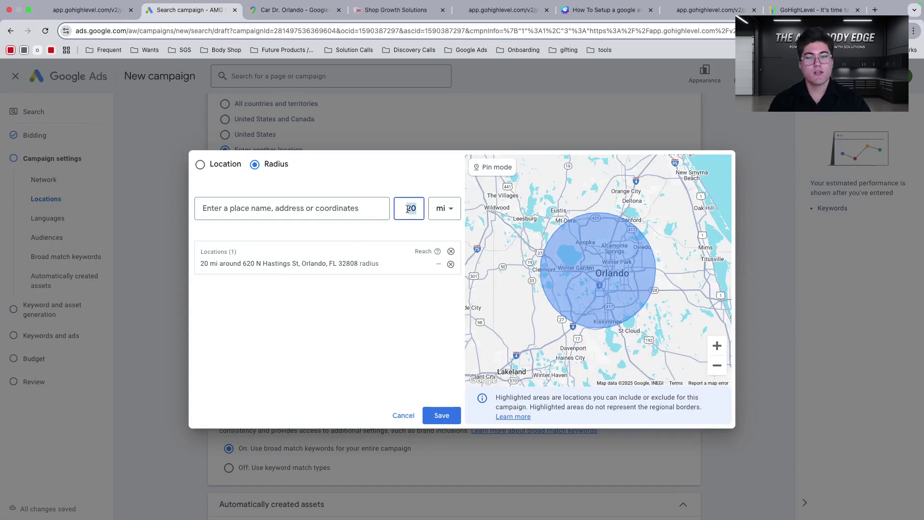
pyautogui.click(408, 227)
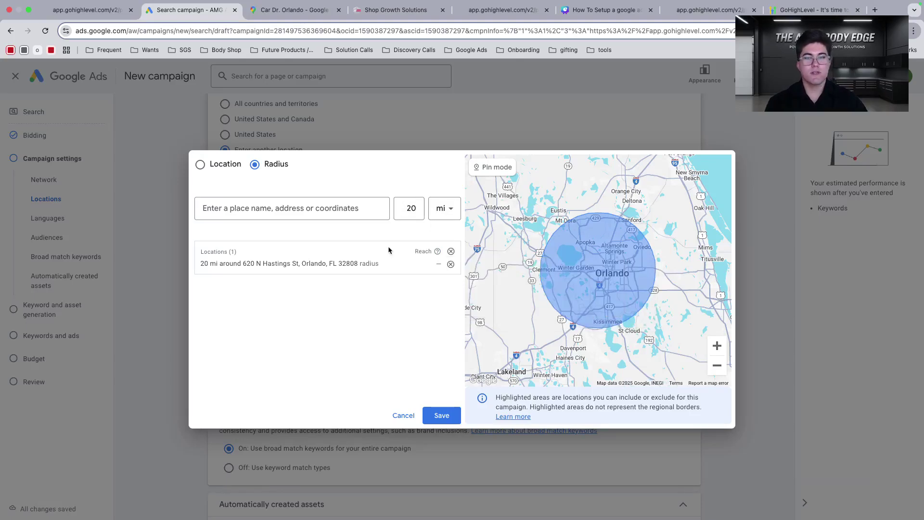
pyautogui.click(445, 417)
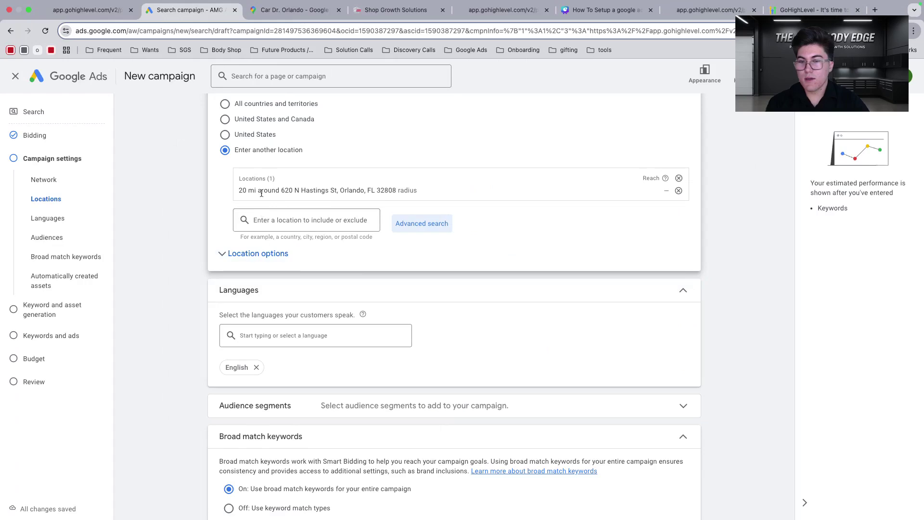
# Set the location options to Presence, including only people in or regularly in the targeted locations
pyautogui.scroll(-1, 352, 202)
pyautogui.scroll(-3, 336, 193)
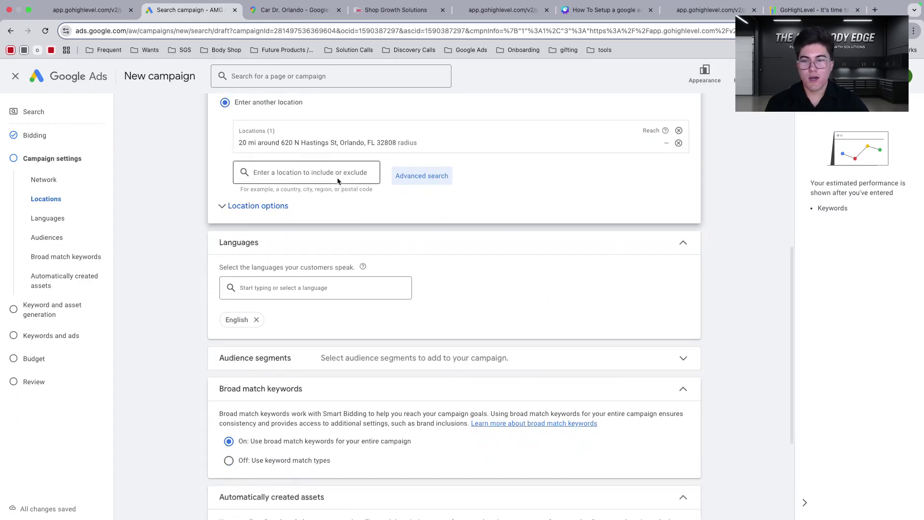
pyautogui.click(244, 186)
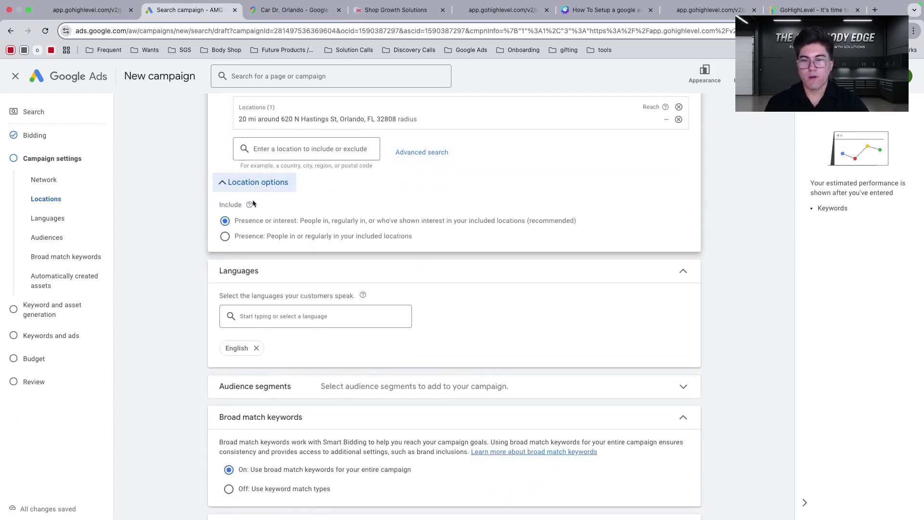
pyautogui.click(225, 237)
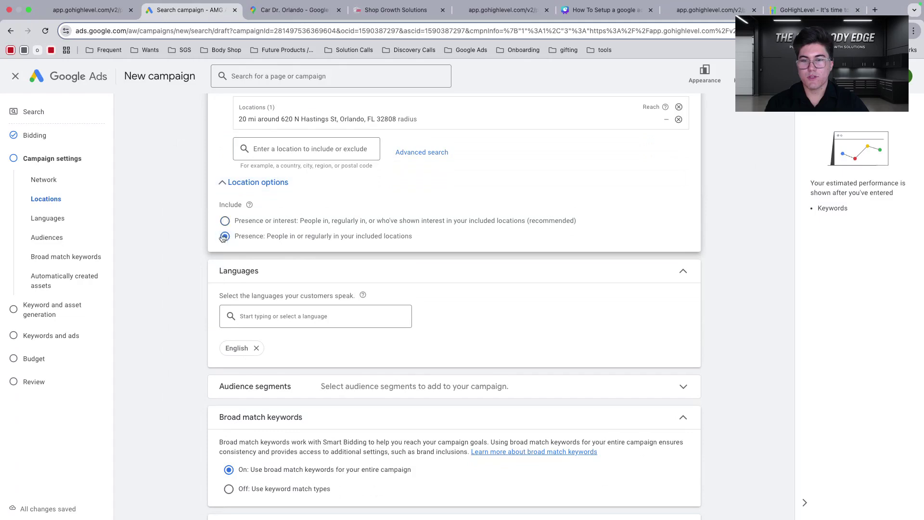
pyautogui.scroll(-5, 318, 242)
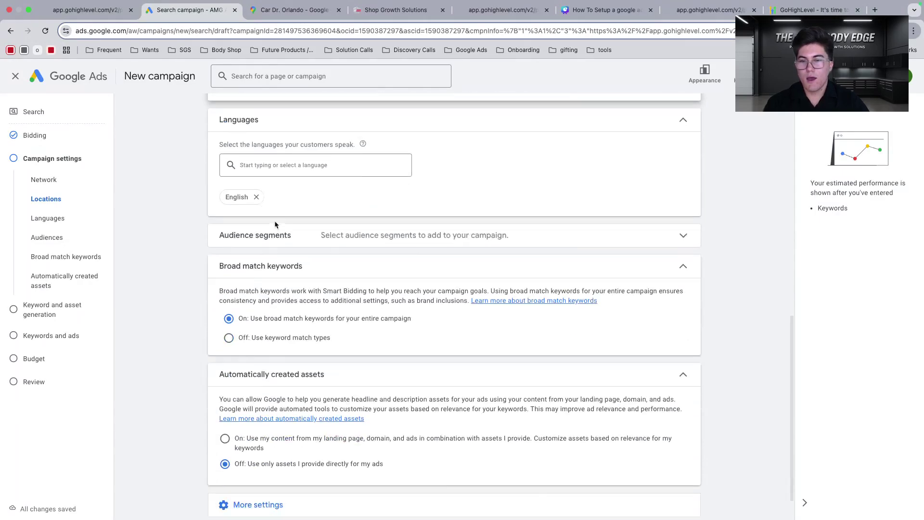
pyautogui.scroll(5, 254, 188)
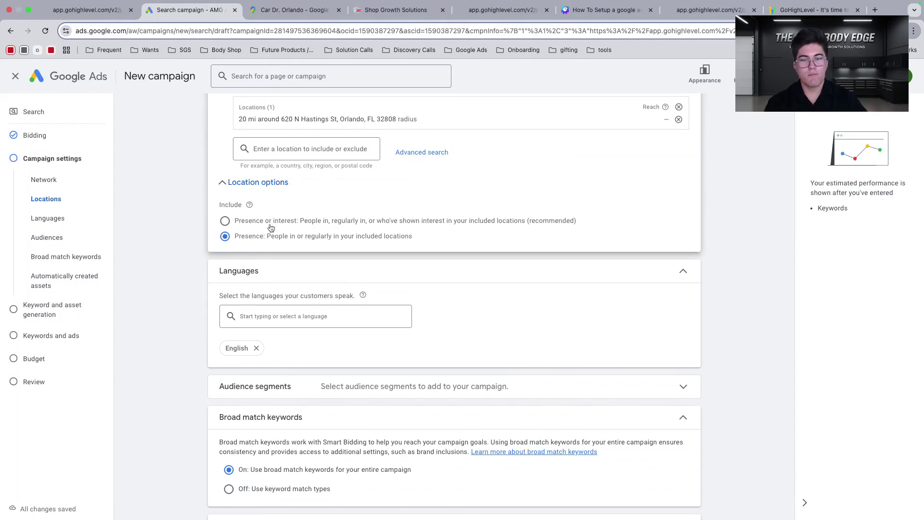
# Search the audience segments for "collision" and add the in-market segment Collision & Auto Body Repair to the campaign
pyautogui.scroll(-8, 451, 220)
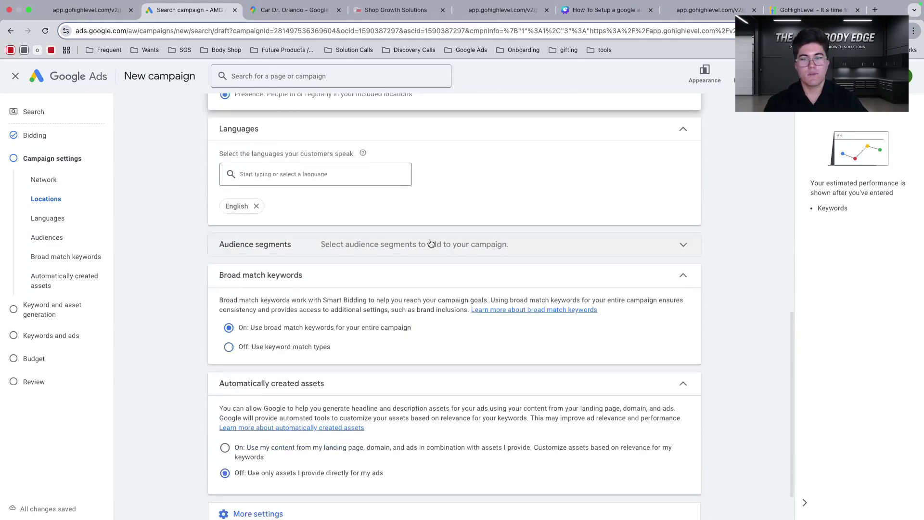
pyautogui.scroll(-1, 431, 236)
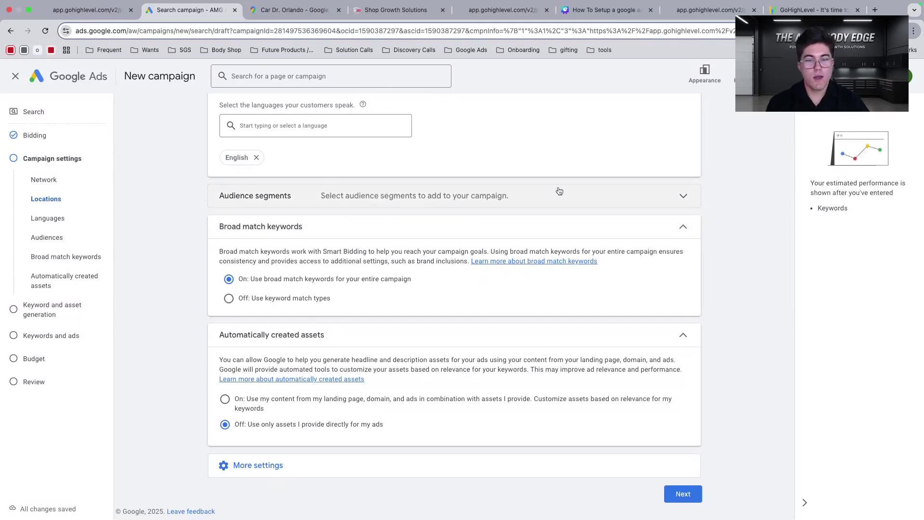
pyautogui.click(348, 198)
pyautogui.scroll(-7, 337, 226)
pyautogui.scroll(3, 241, 288)
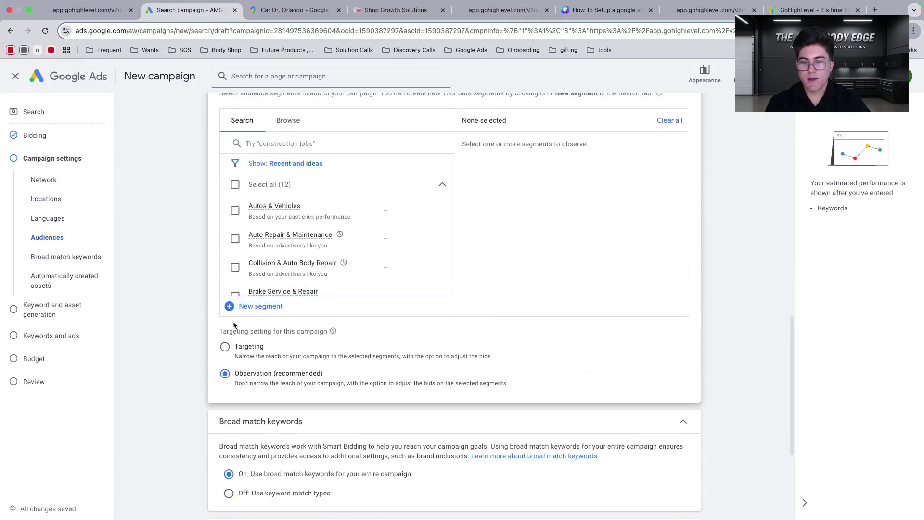
pyautogui.click(263, 178)
pyautogui.write('c')
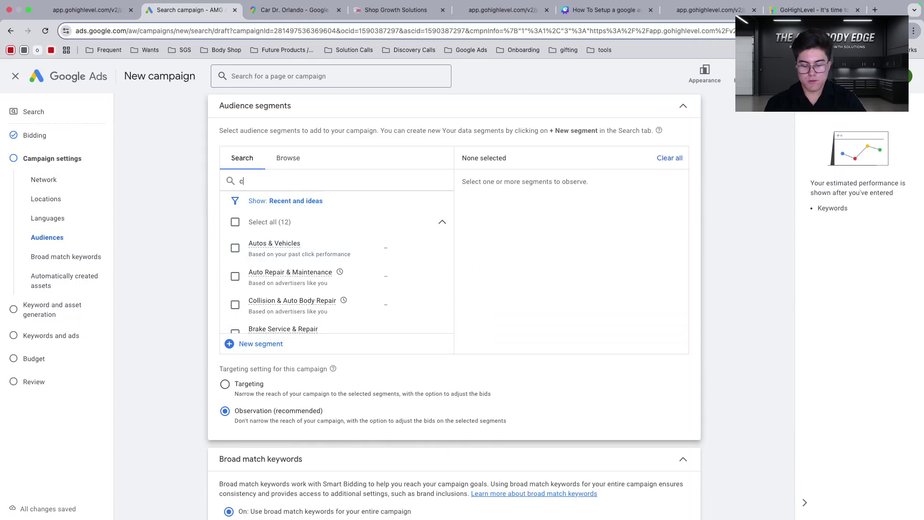
pyautogui.write('ollision')
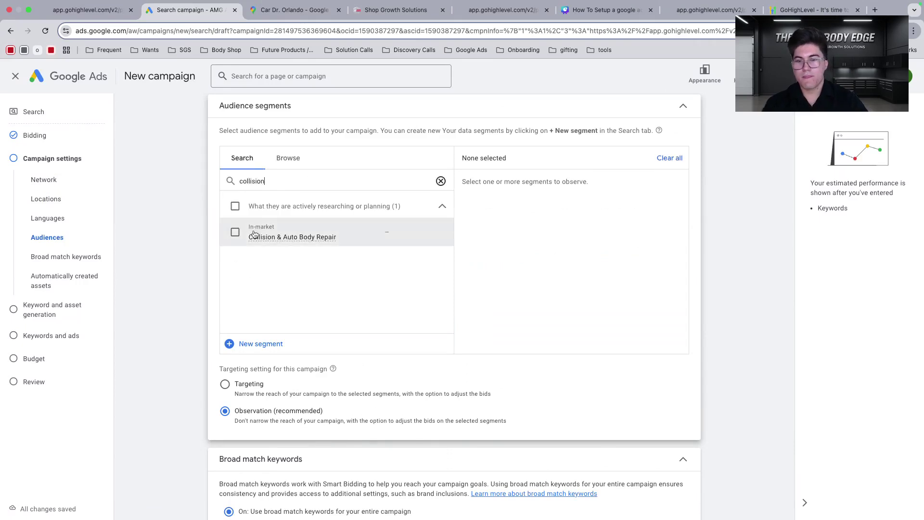
pyautogui.click(235, 234)
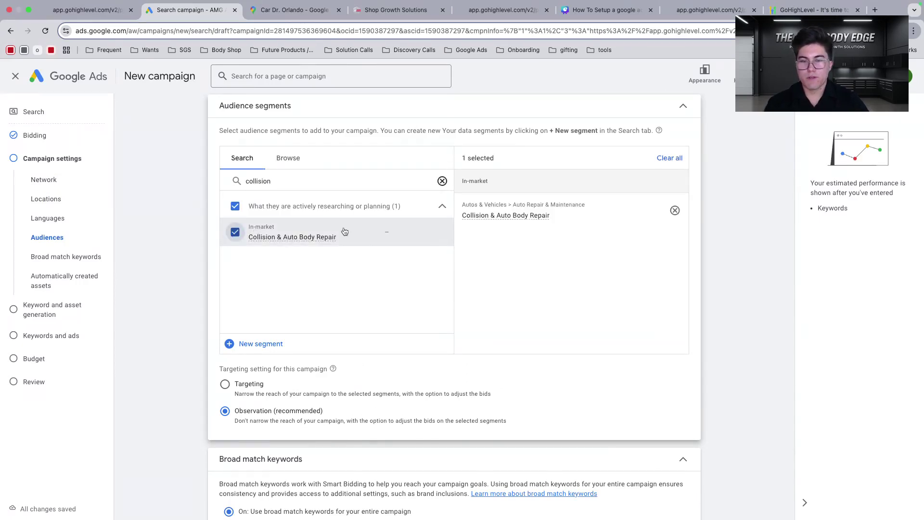
pyautogui.scroll(-2, 327, 207)
pyautogui.scroll(3, 287, 185)
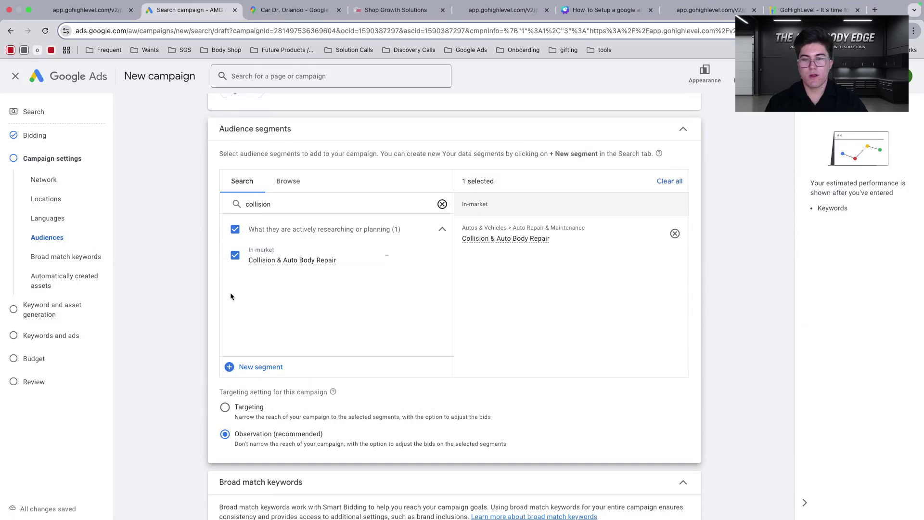
# Turn off broad match keywords for the campaign so that it uses keyword match types
pyautogui.scroll(-2, 260, 336)
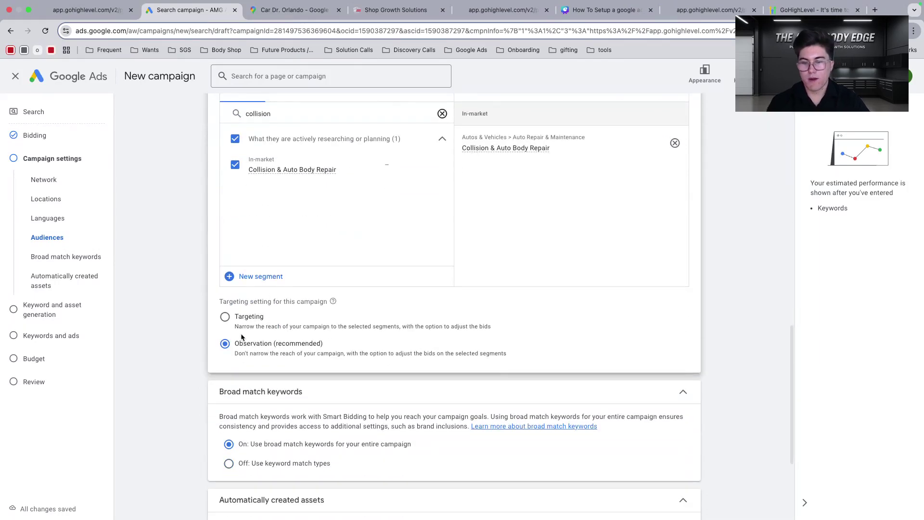
pyautogui.scroll(-3, 212, 332)
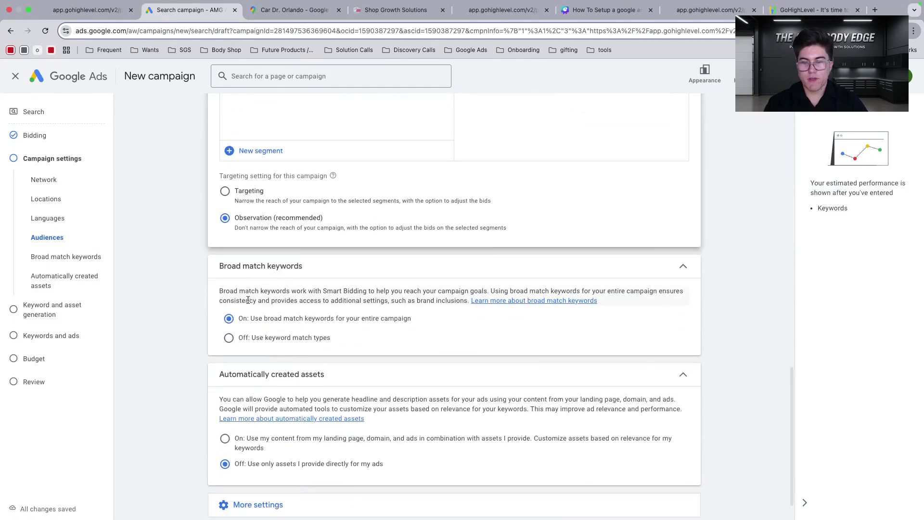
pyautogui.click(228, 298)
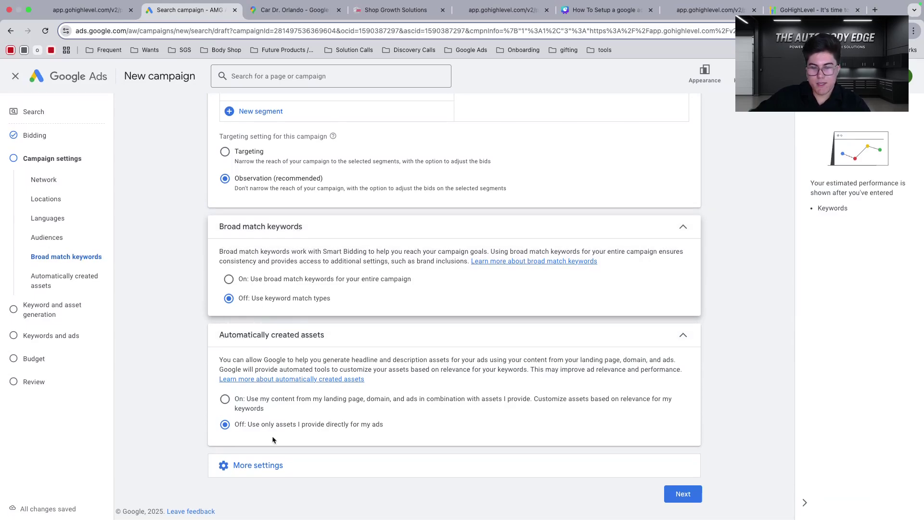
# Add an ad schedule to the campaign for Mondays - Fridays with a start time of 08:00
pyautogui.click(255, 465)
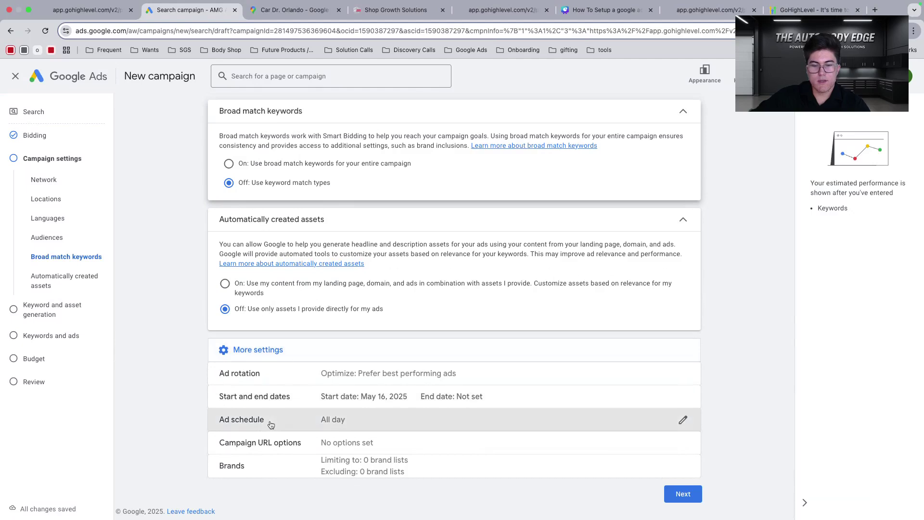
pyautogui.click(272, 419)
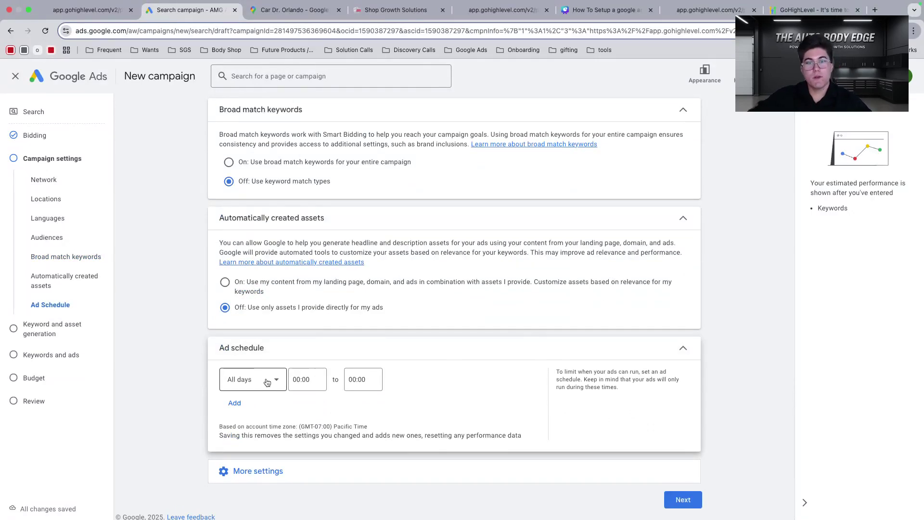
pyautogui.click(267, 382)
pyautogui.click(262, 239)
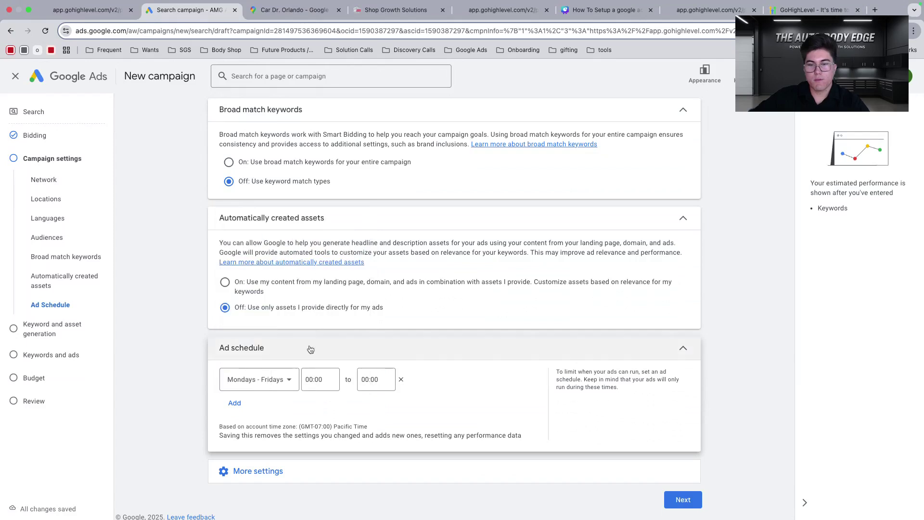
pyautogui.click(313, 379)
pyautogui.scroll(-10, 311, 295)
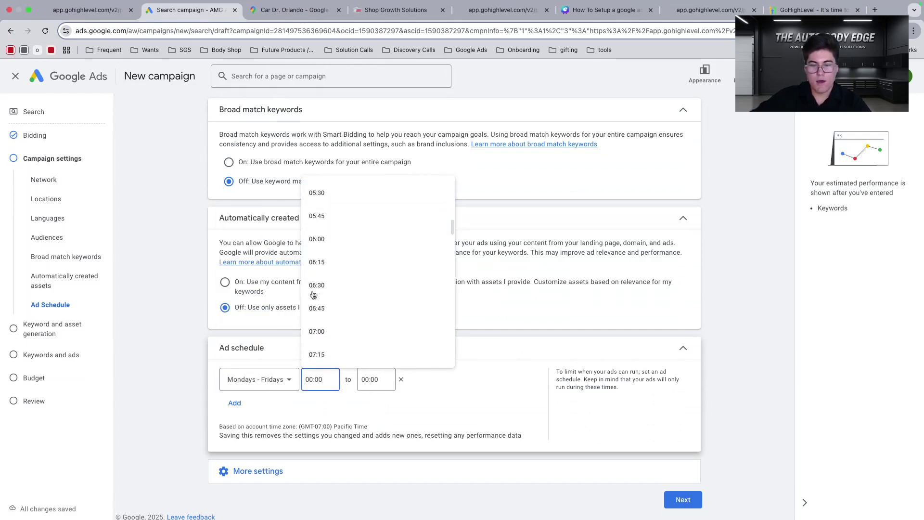
pyautogui.scroll(-5, 313, 295)
pyautogui.click(331, 195)
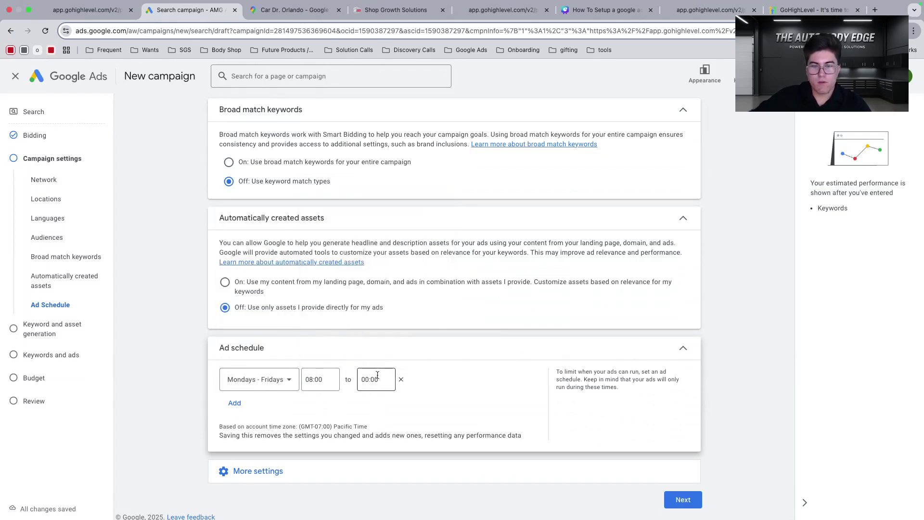
# Set the Monday-to-Friday ad schedule's end time to 05:00
pyautogui.click(378, 375)
pyautogui.scroll(-15, 373, 347)
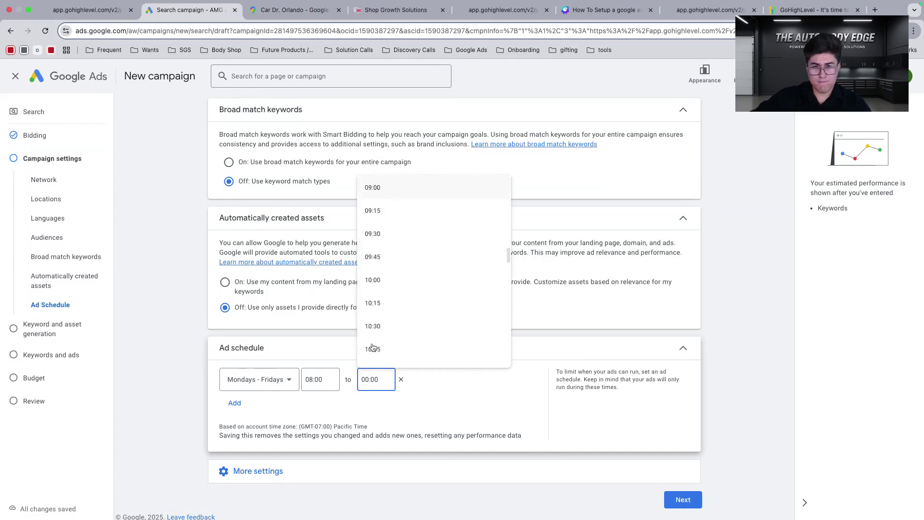
pyautogui.scroll(10, 374, 327)
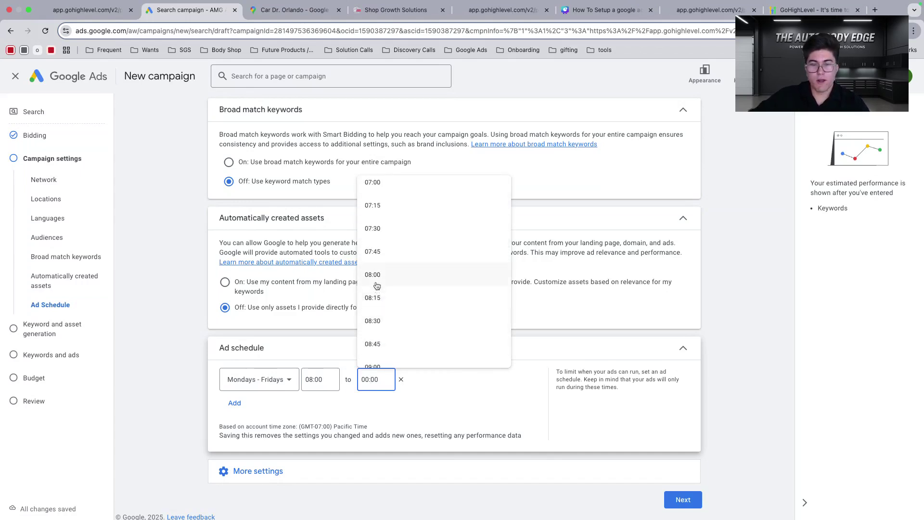
pyautogui.scroll(10, 377, 286)
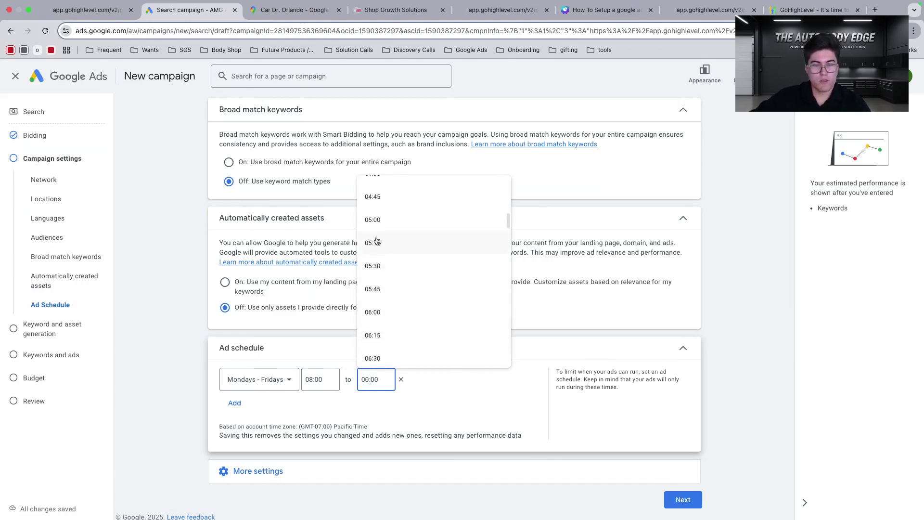
pyautogui.click(375, 221)
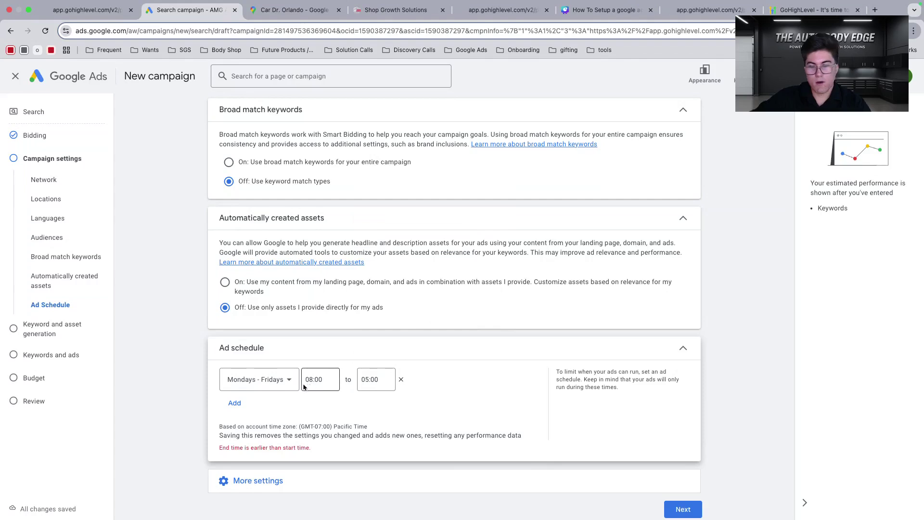
# Set the Monday-to-Friday ad schedule's end time to 17:00
pyautogui.click(380, 380)
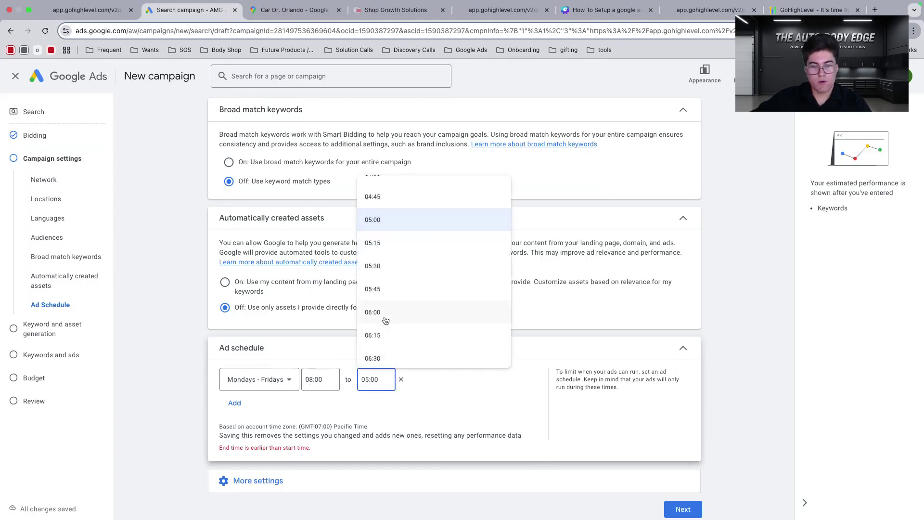
pyautogui.scroll(-20, 385, 320)
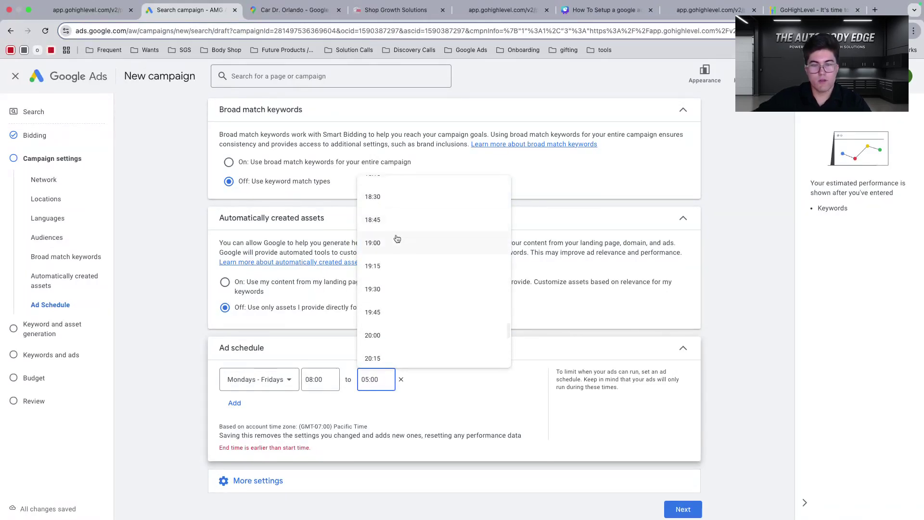
pyautogui.scroll(6, 397, 240)
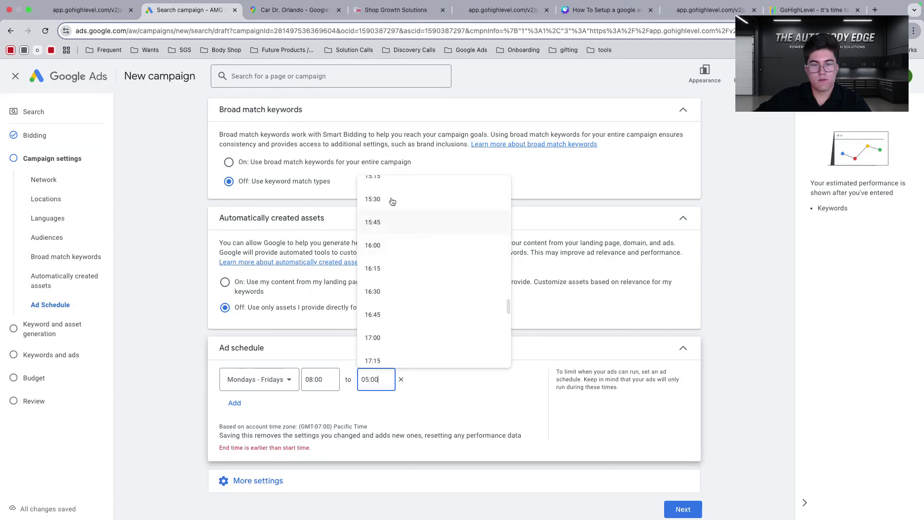
pyautogui.scroll(-3, 391, 207)
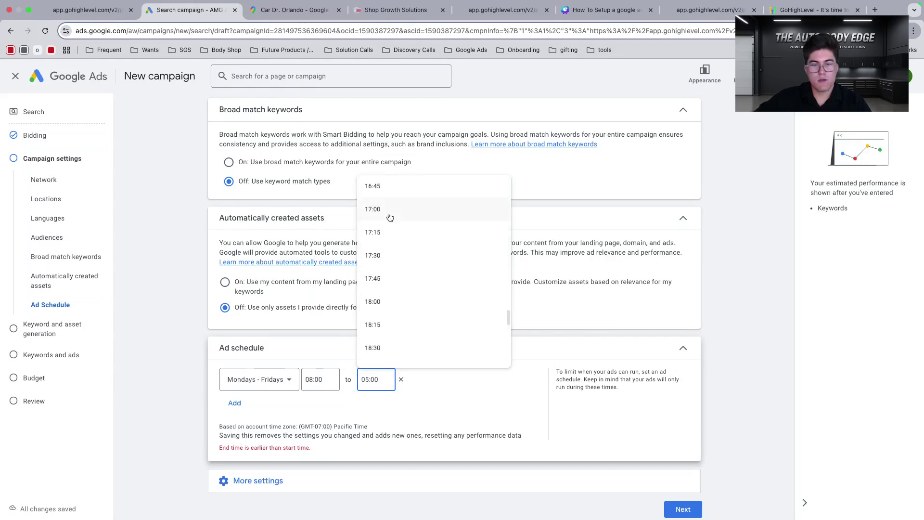
pyautogui.click(389, 210)
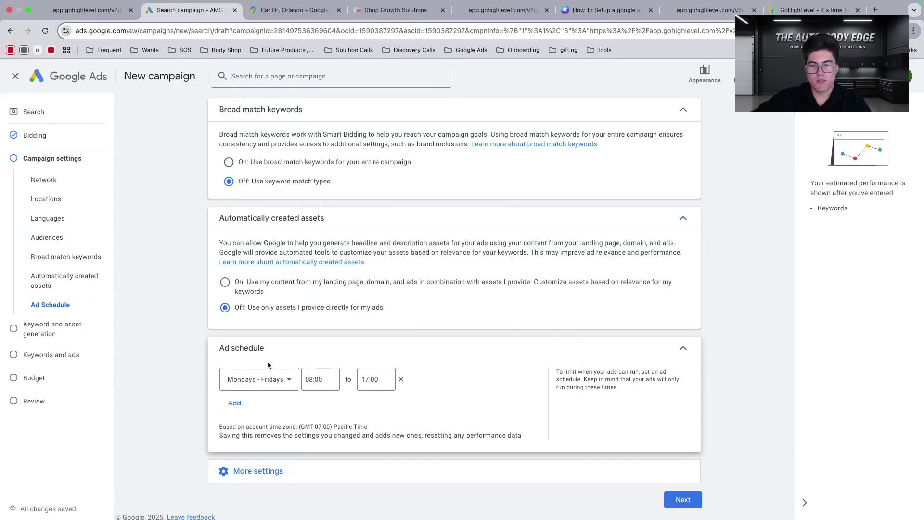
# Check the remaining additional campaign settings and continue to the keyword and asset generation stage
pyautogui.click(325, 472)
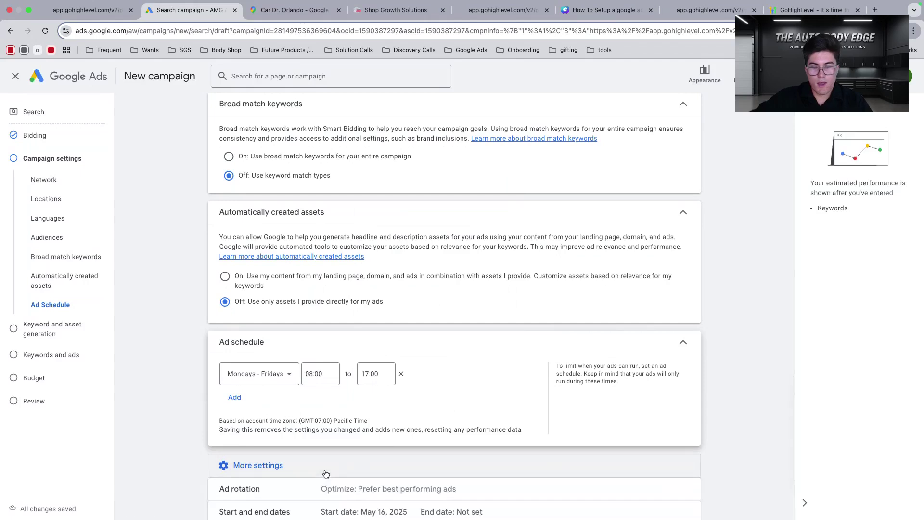
pyautogui.scroll(-3, 326, 474)
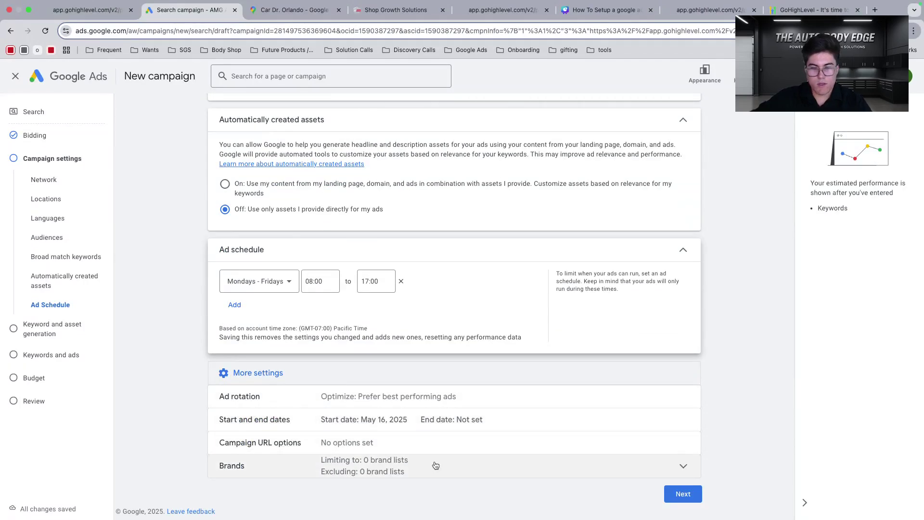
pyautogui.click(683, 494)
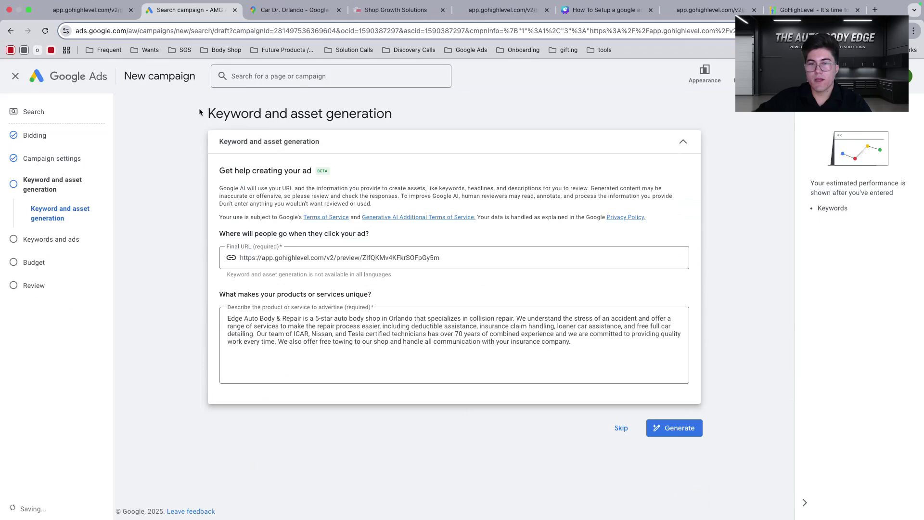
# Clear the final URL in keyword and asset generation and skip generating assets to reach the keywords and ads stage
pyautogui.click(59, 155)
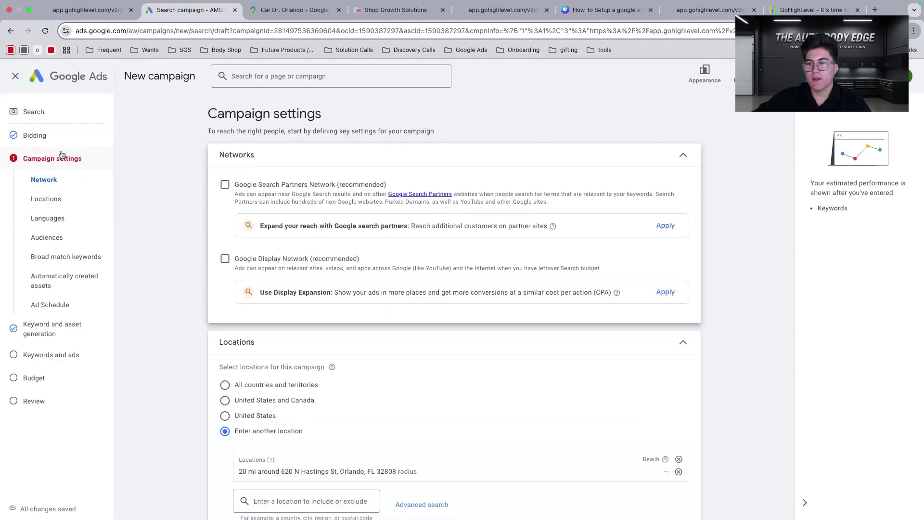
pyautogui.click(44, 207)
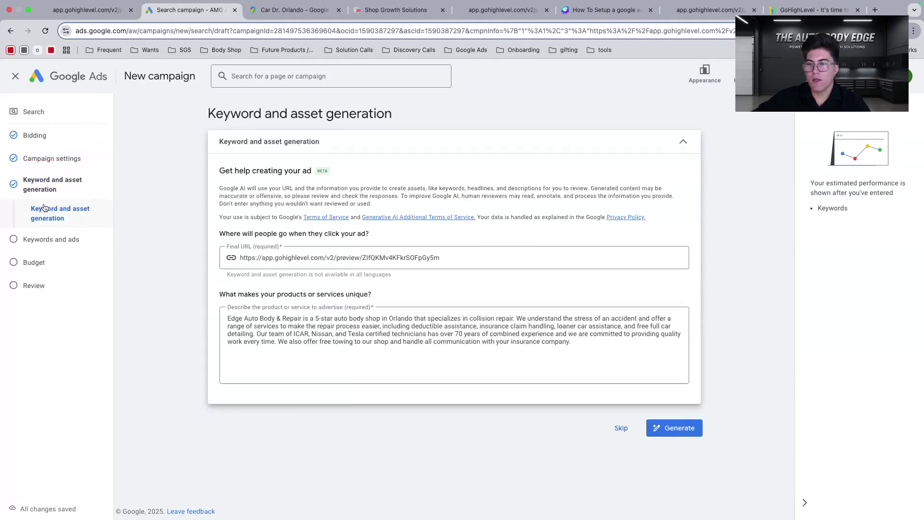
pyautogui.tripleClick(296, 257)
pyautogui.press('BackSpace')
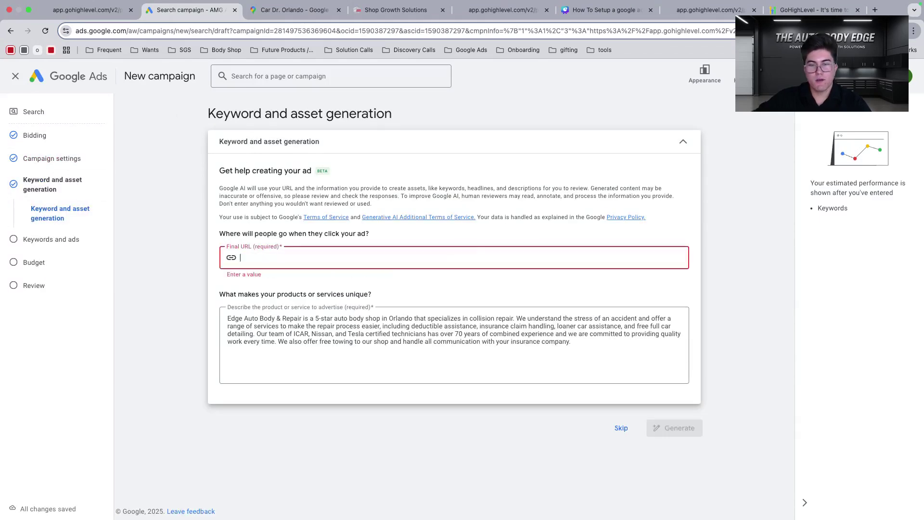
pyautogui.click(215, 242)
pyautogui.click(618, 426)
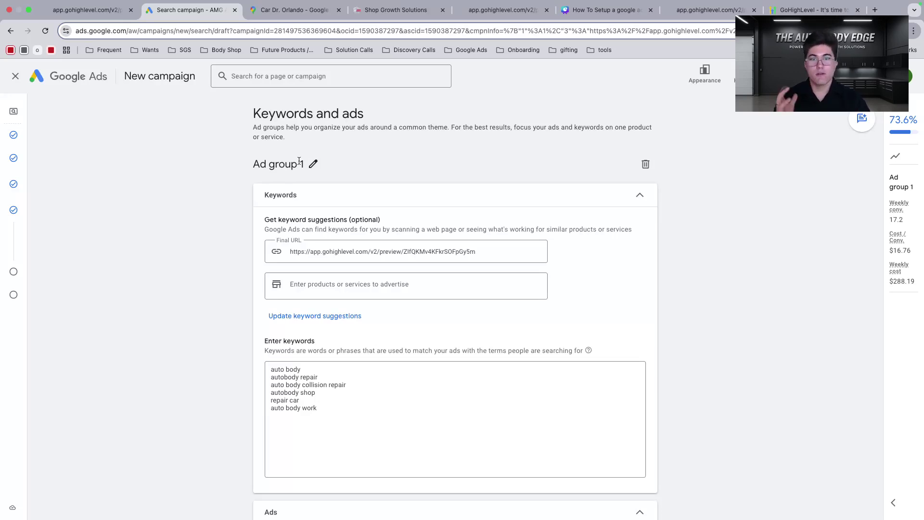
# Rename Ad group 1 as "Auto Body Keywords"
pyautogui.click(314, 163)
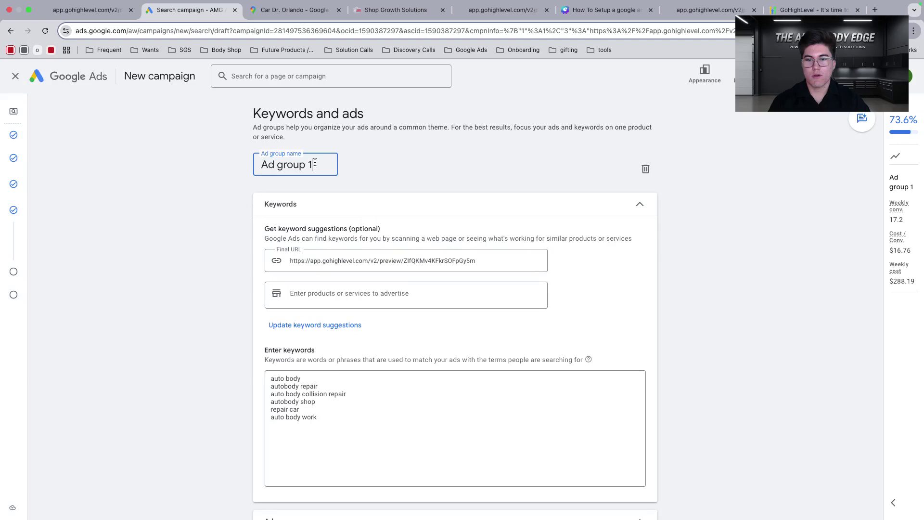
pyautogui.tripleClick(290, 169)
pyautogui.write('Auto Body ')
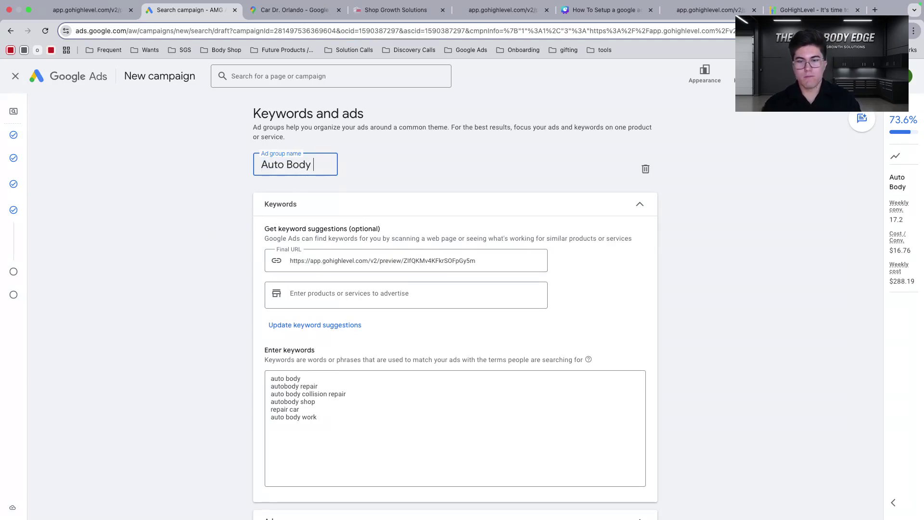
pyautogui.write('Keywords')
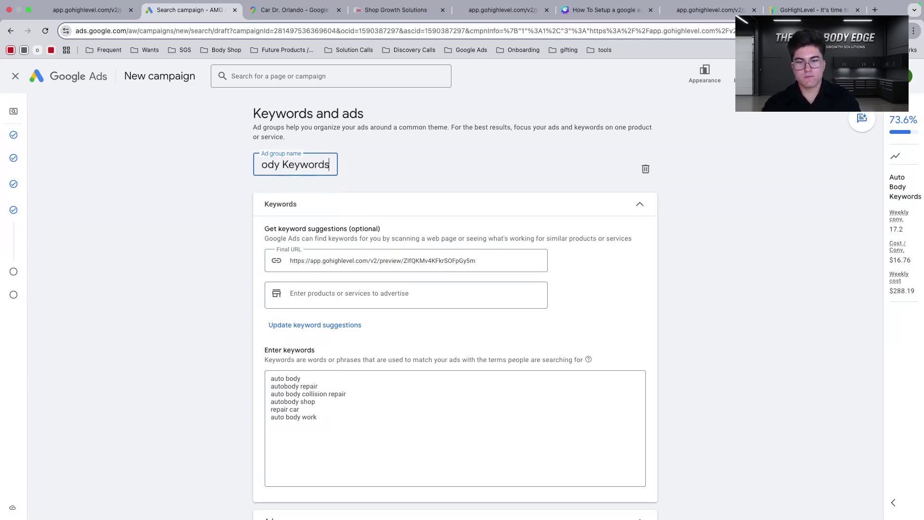
pyautogui.press('Return')
# Replace all suggested keywords with the phrase-match keywords "auto body repair", "auto body shop repair" and "auto body shop"
pyautogui.scroll(-3, 381, 178)
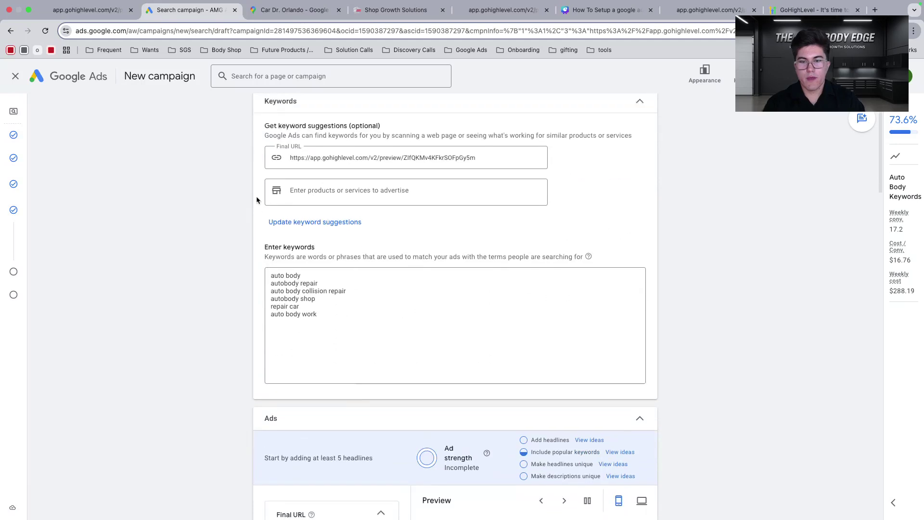
pyautogui.scroll(2, 336, 364)
pyautogui.scroll(-2, 336, 364)
pyautogui.doubleClick(273, 243)
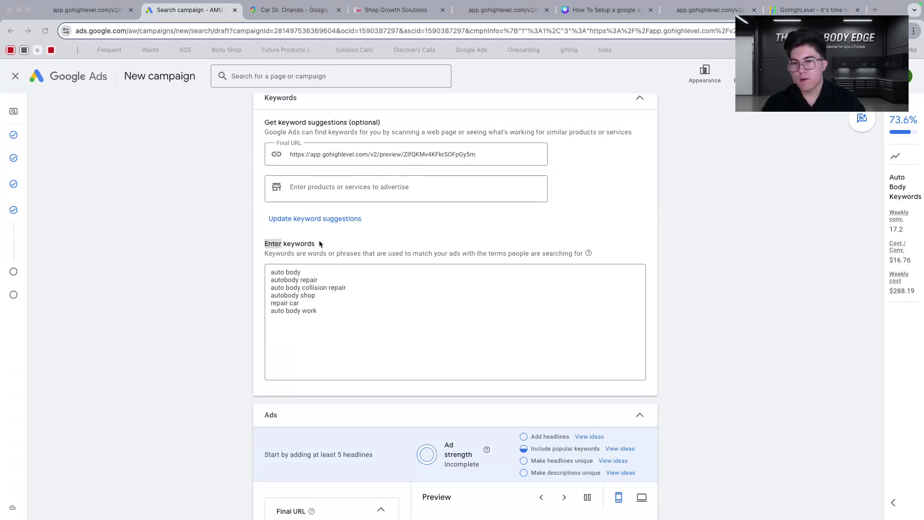
pyautogui.moveTo(331, 310); pyautogui.dragTo(261, 257)
pyautogui.write('"auto body repair", "auto body shop repair", "auto body shop"')
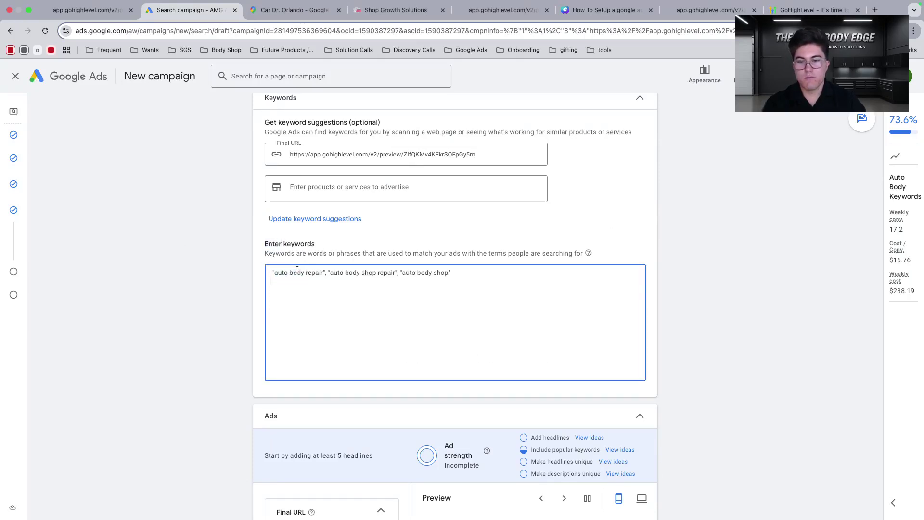
# Put each of the three quoted keywords on its own line, removing the commas and the leading space
pyautogui.click(326, 275)
pyautogui.press('BackSpace')
pyautogui.press('BackSpace')
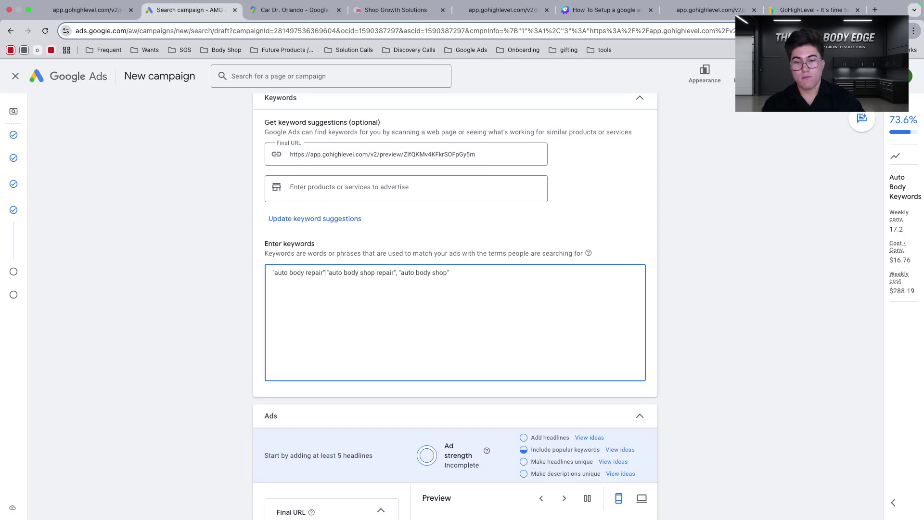
pyautogui.press('Return')
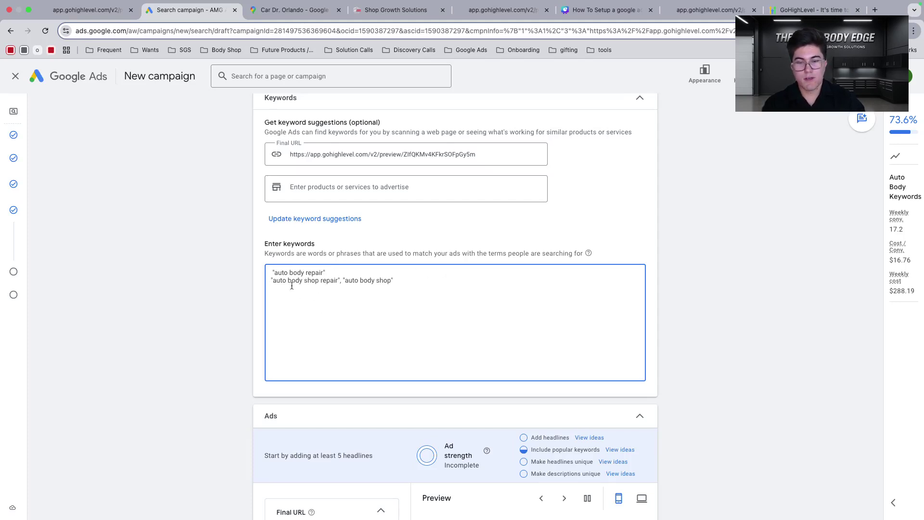
pyautogui.click(273, 272)
pyautogui.press('BackSpace')
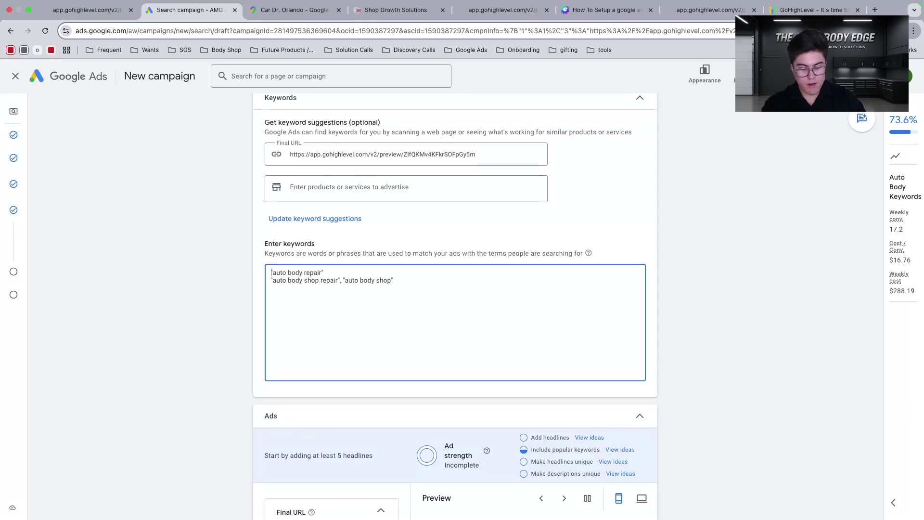
pyautogui.click(343, 281)
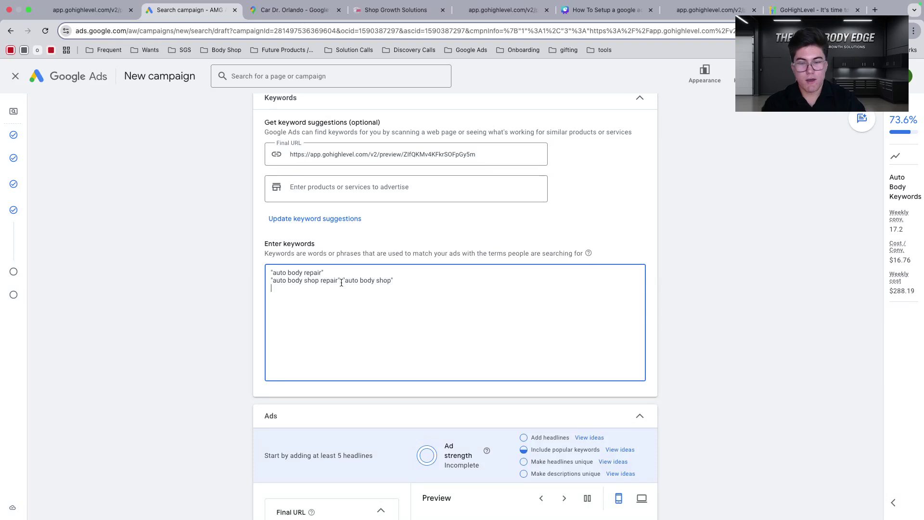
pyautogui.press('BackSpace')
pyautogui.press('BackSpace')
pyautogui.press('Return')
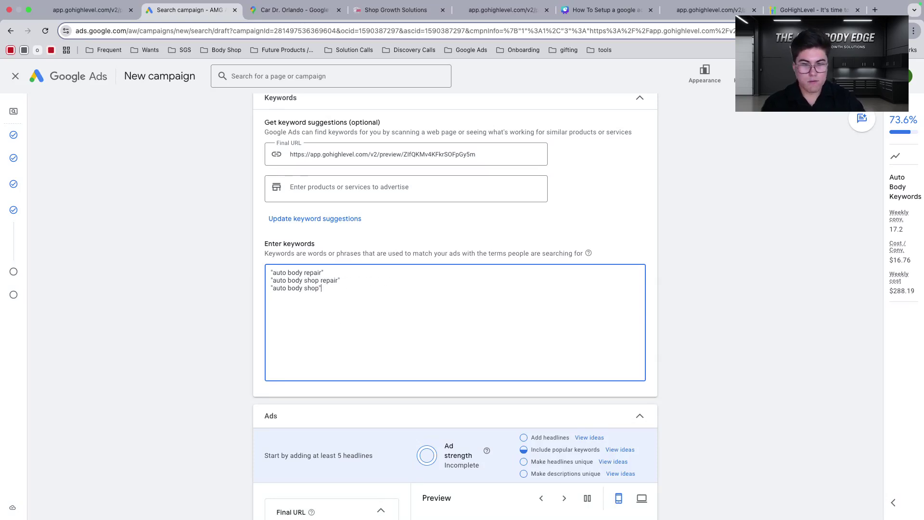
pyautogui.moveTo(273, 269); pyautogui.dragTo(320, 270)
pyautogui.click(320, 270)
pyautogui.click(322, 270)
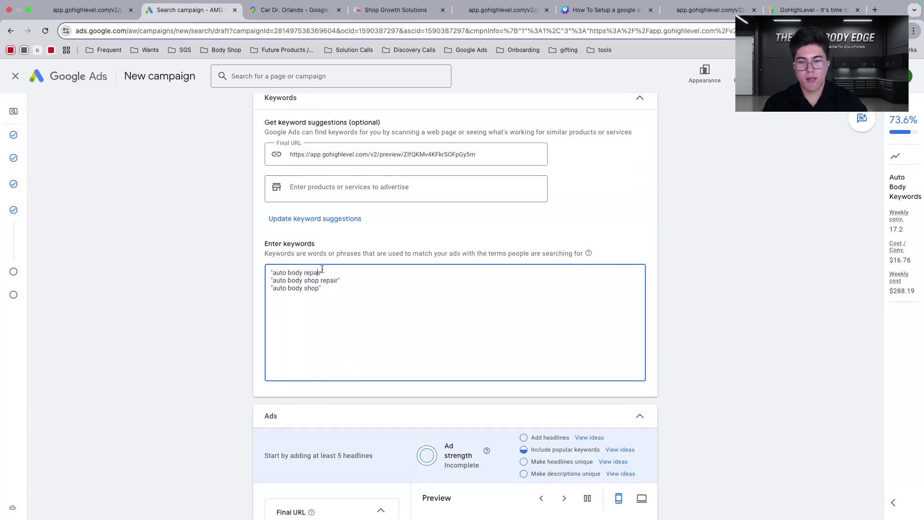
pyautogui.click(333, 301)
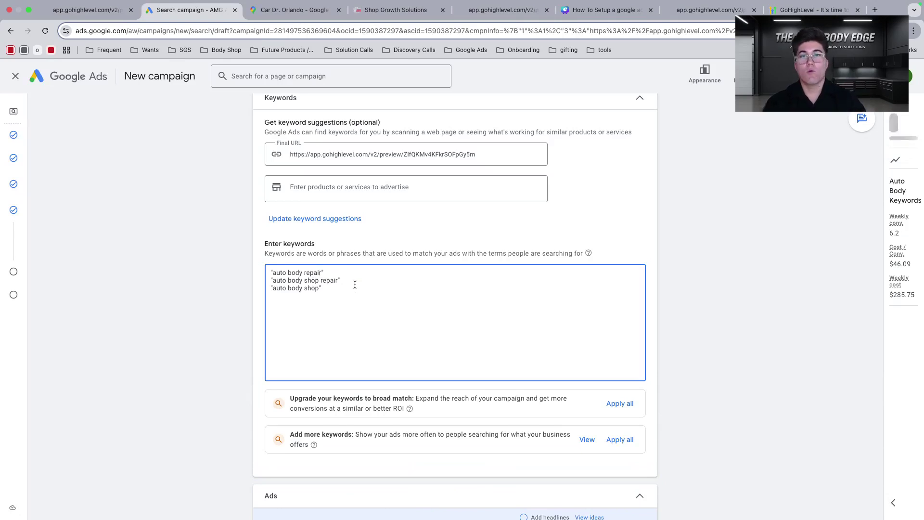
pyautogui.press('Up')
pyautogui.press('Up')
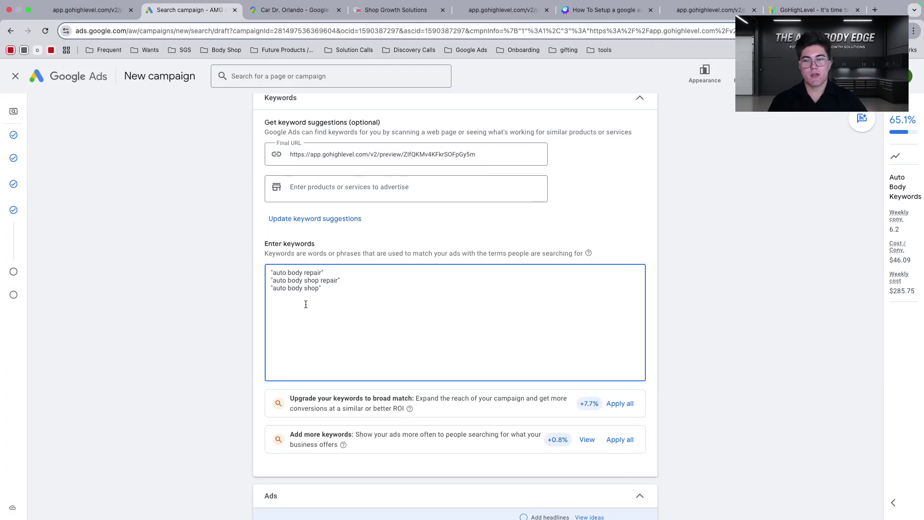
# Clear the two prefilled headlines "Schedule Your Estimate" and "Edge Auto Body & Repair" from the ad
pyautogui.click(343, 286)
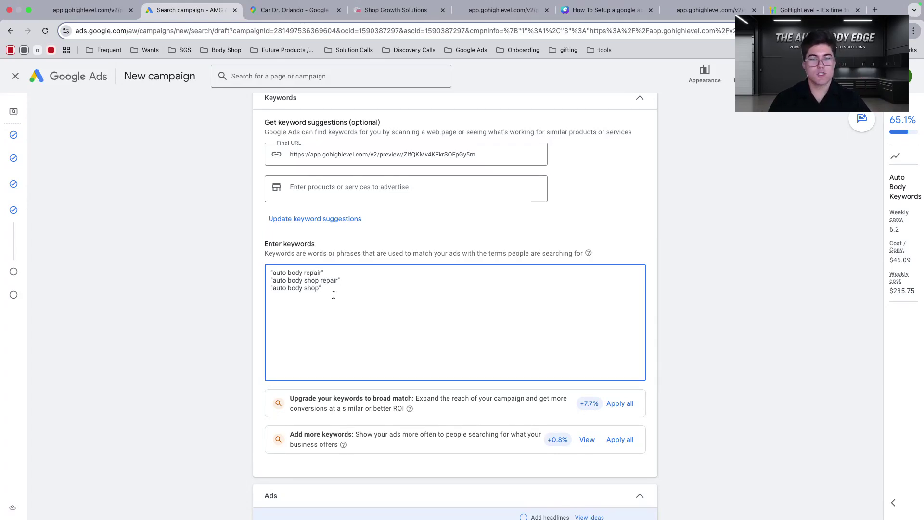
pyautogui.press('super+a')
pyautogui.scroll(-8, 262, 280)
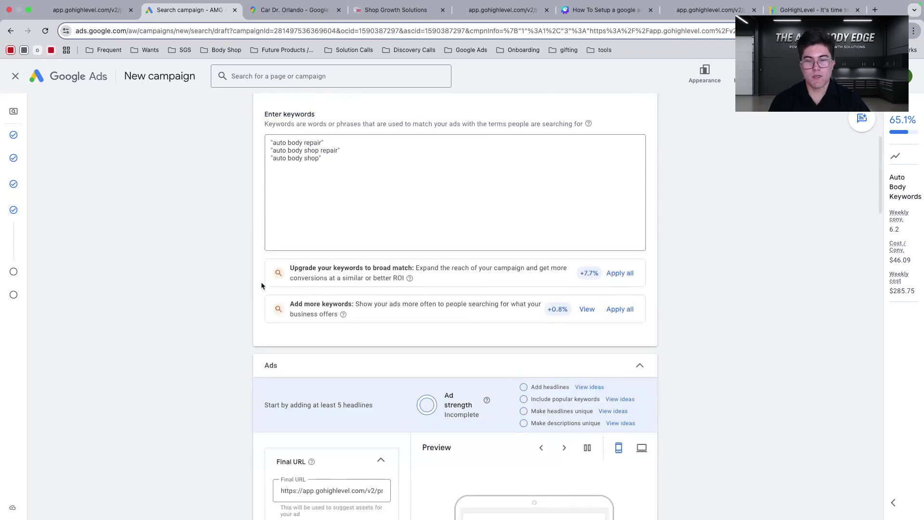
pyautogui.scroll(-7, 250, 209)
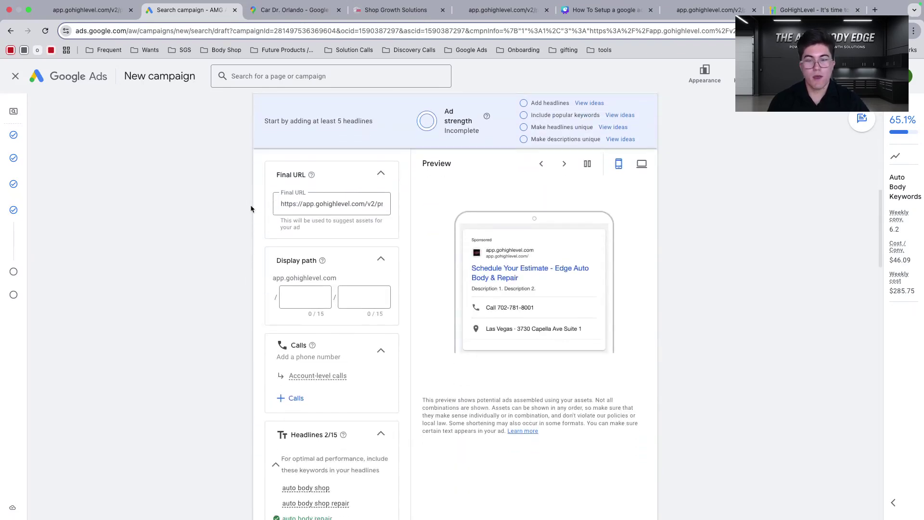
pyautogui.scroll(4, 344, 362)
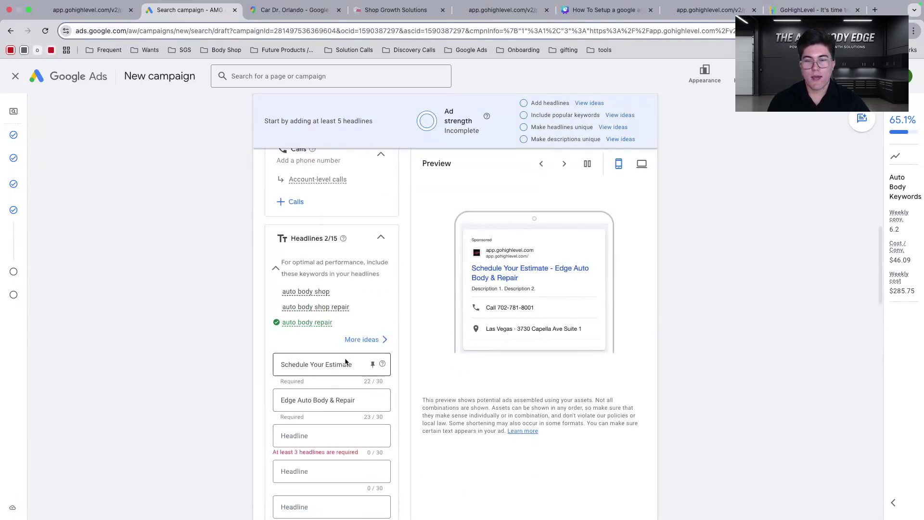
pyautogui.tripleClick(323, 289)
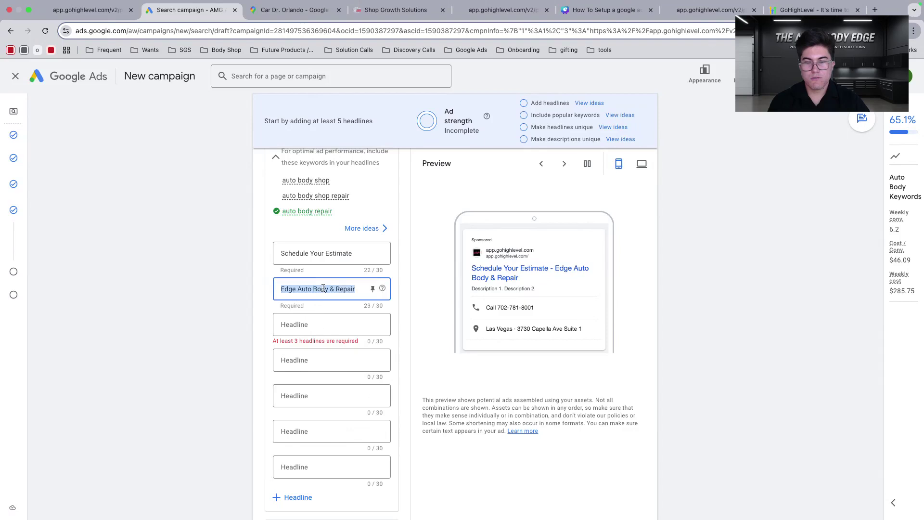
pyautogui.press('BackSpace')
pyautogui.hotkey('shift', 'Tab')
pyautogui.press('BackSpace')
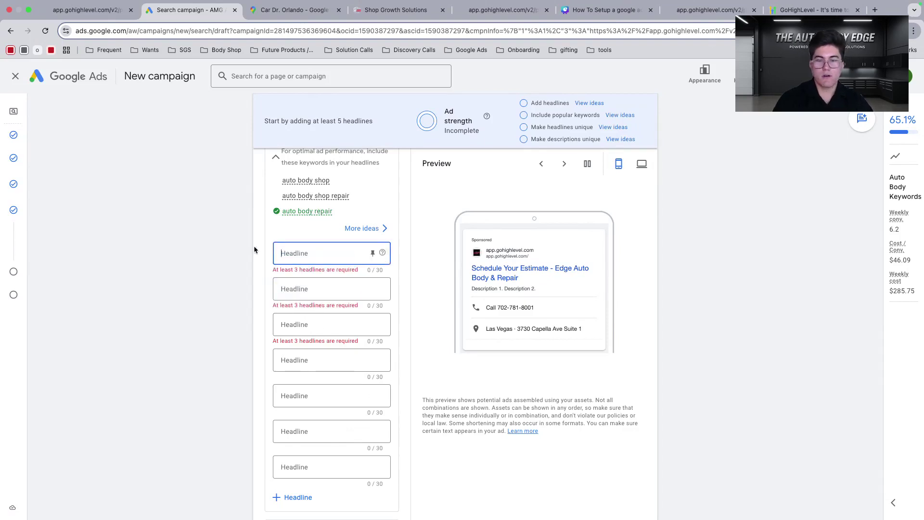
# Look over the ad's final URL, display path, calls and headline sections
pyautogui.scroll(3, 255, 247)
pyautogui.scroll(4, 255, 248)
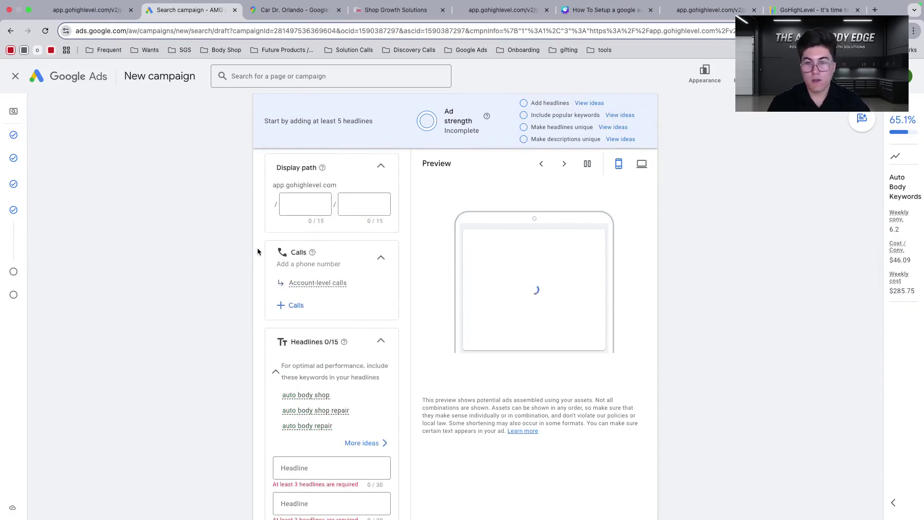
pyautogui.scroll(-5, 332, 221)
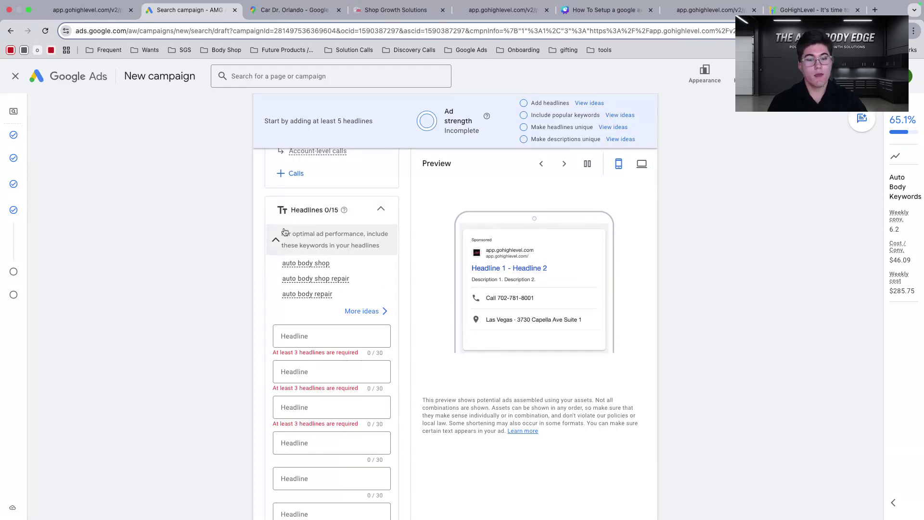
pyautogui.scroll(-2, 284, 232)
pyautogui.scroll(-1, 332, 241)
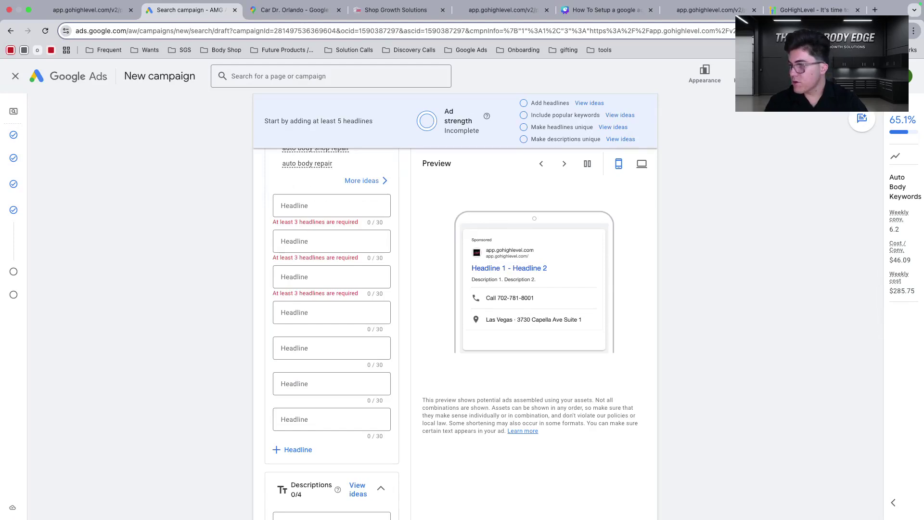
pyautogui.scroll(10, 264, 391)
pyautogui.scroll(-10, 264, 392)
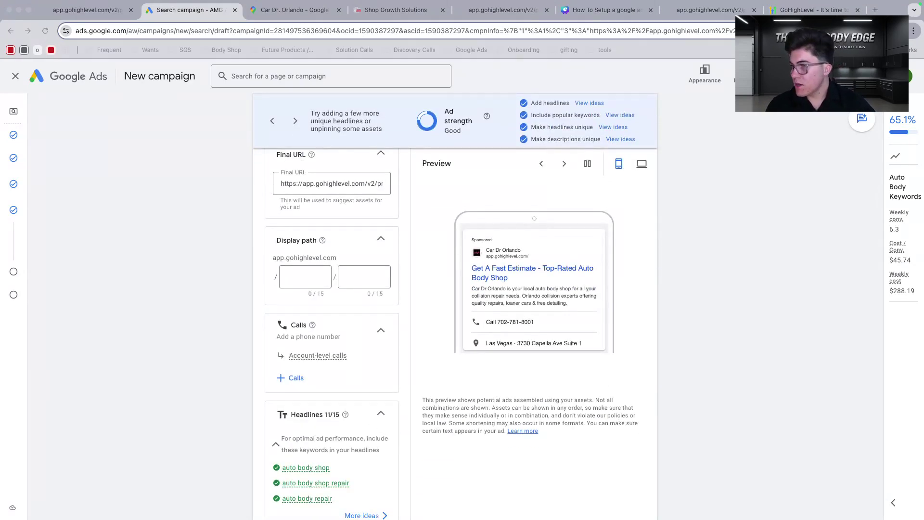
# Review the full list of ad headlines, from "Auto Body Shop Orlando" down to "Need a Loaner? We Got You"
pyautogui.scroll(-6, 356, 350)
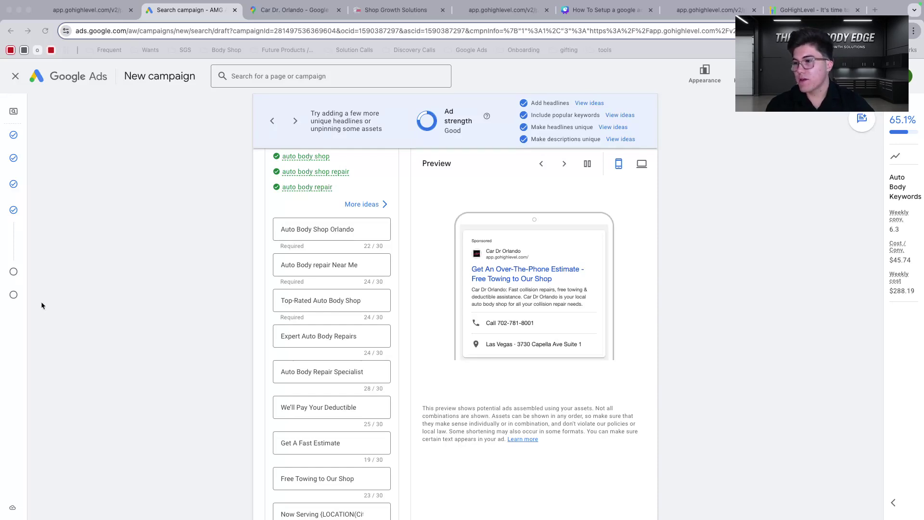
pyautogui.scroll(-8, 325, 279)
pyautogui.scroll(6, 325, 279)
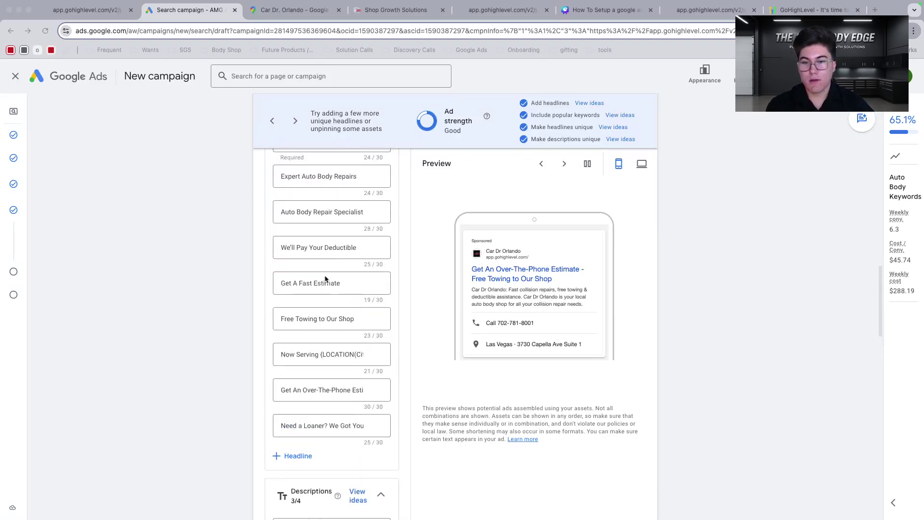
pyautogui.scroll(3, 325, 279)
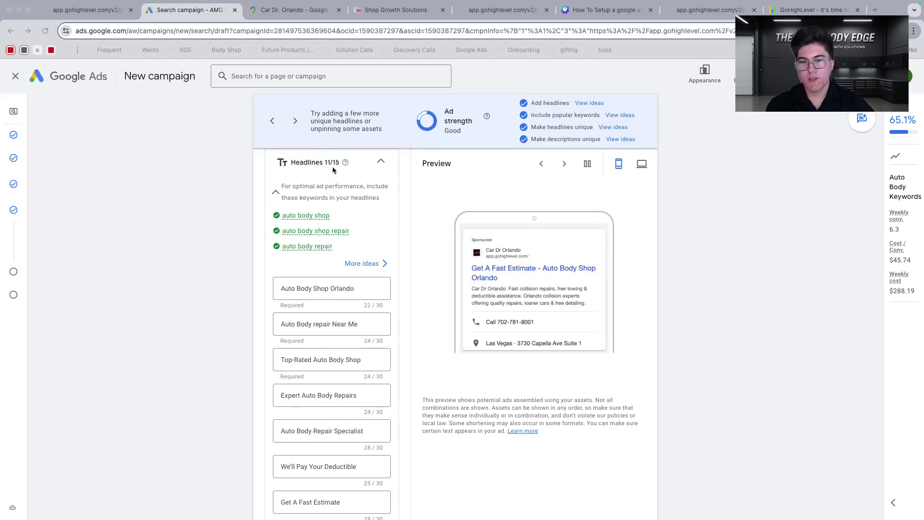
pyautogui.scroll(-3, 331, 211)
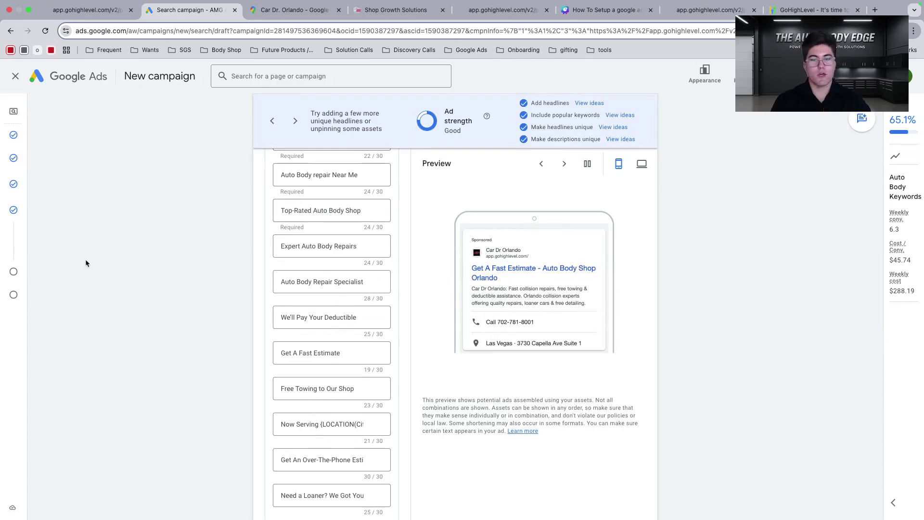
pyautogui.scroll(2, 324, 183)
pyautogui.scroll(-4, 332, 248)
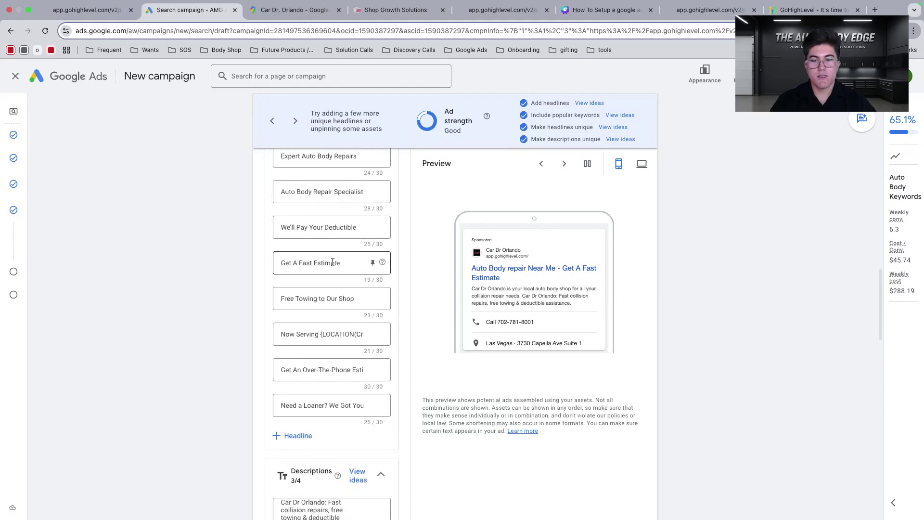
pyautogui.scroll(2, 334, 381)
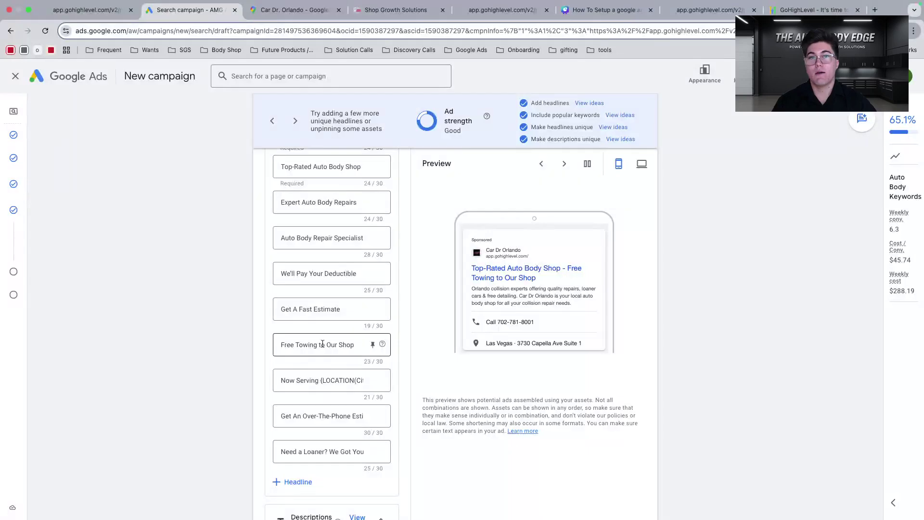
pyautogui.scroll(2, 320, 346)
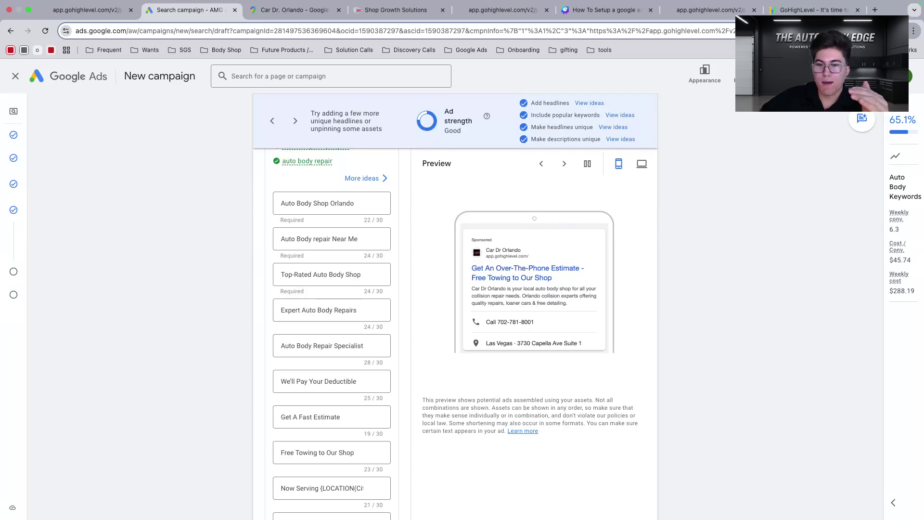
# Compare the ad group's phrase-match keywords with the wording of the ad headlines
pyautogui.scroll(15, 83, 306)
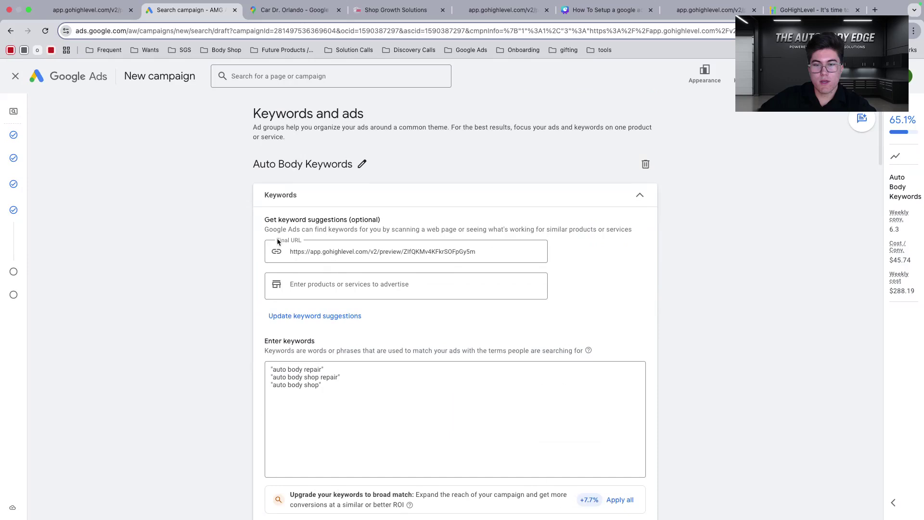
pyautogui.moveTo(280, 370); pyautogui.dragTo(329, 370)
pyautogui.click(288, 382)
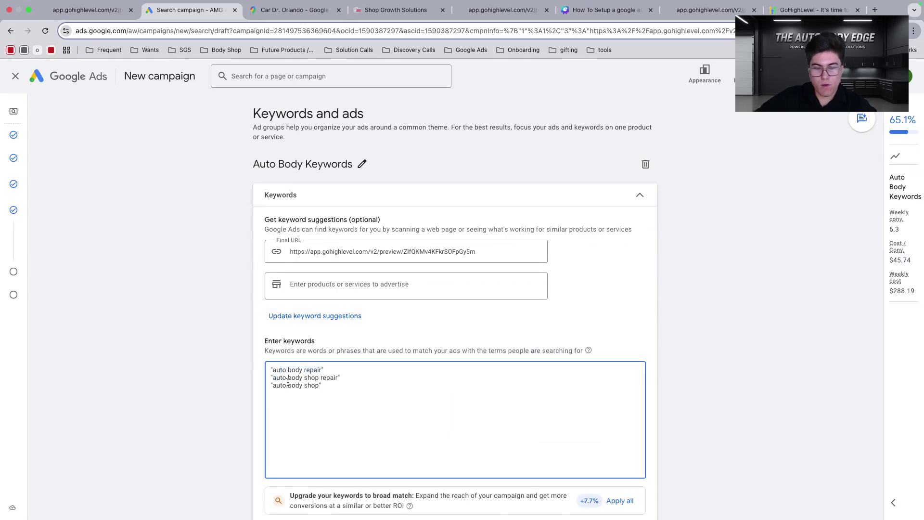
pyautogui.moveTo(273, 386); pyautogui.dragTo(310, 385)
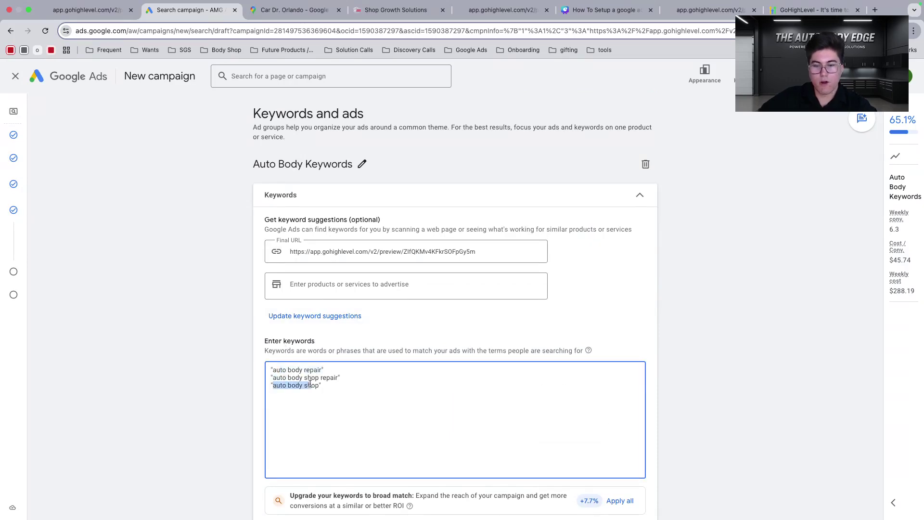
pyautogui.click(310, 385)
pyautogui.scroll(-10, 310, 383)
pyautogui.scroll(-10, 310, 383)
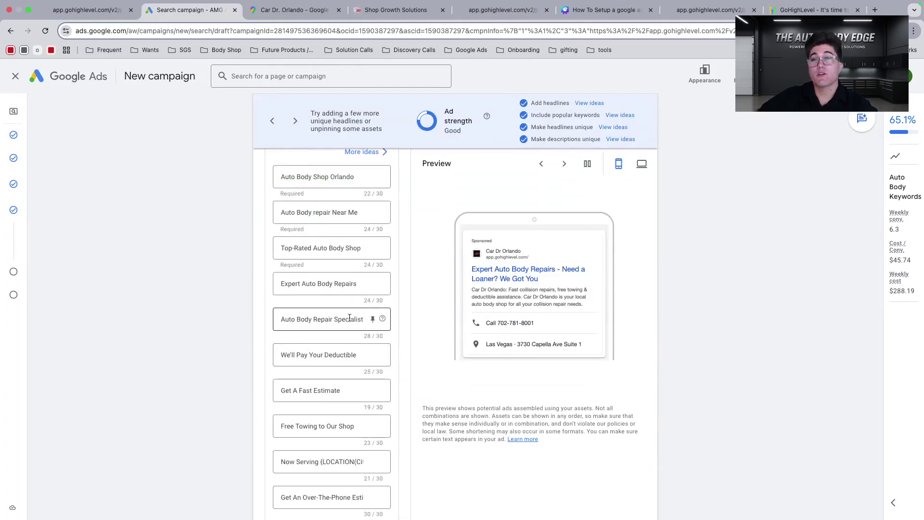
pyautogui.scroll(-3, 350, 319)
pyautogui.scroll(5, 351, 320)
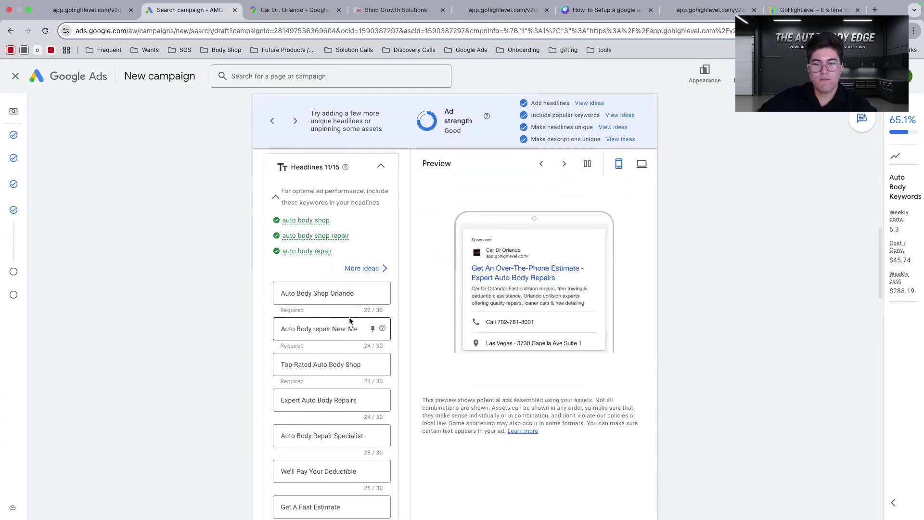
pyautogui.scroll(10, 351, 320)
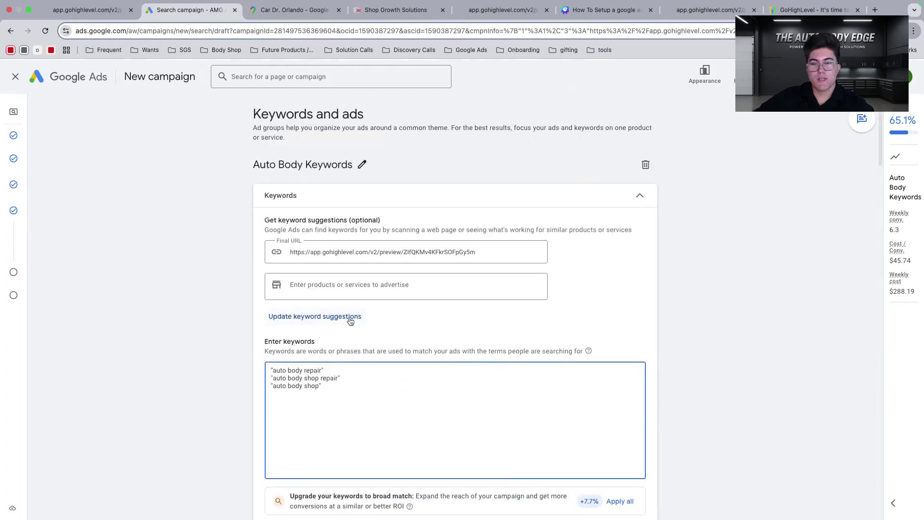
# Check the ad preview and the offer headlines about paying the deductible, fast estimates and free towing
pyautogui.scroll(-1, 350, 320)
pyautogui.scroll(-10, 273, 349)
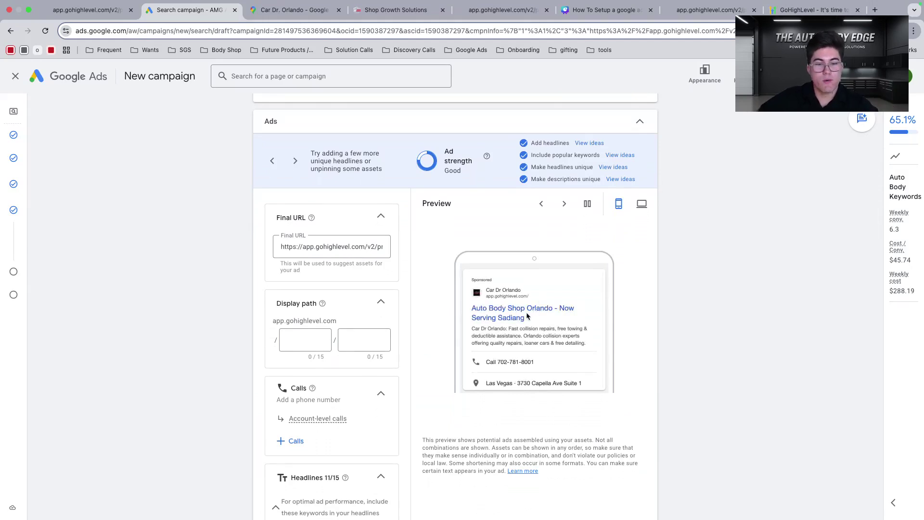
pyautogui.scroll(-6, 341, 352)
pyautogui.scroll(-2, 341, 352)
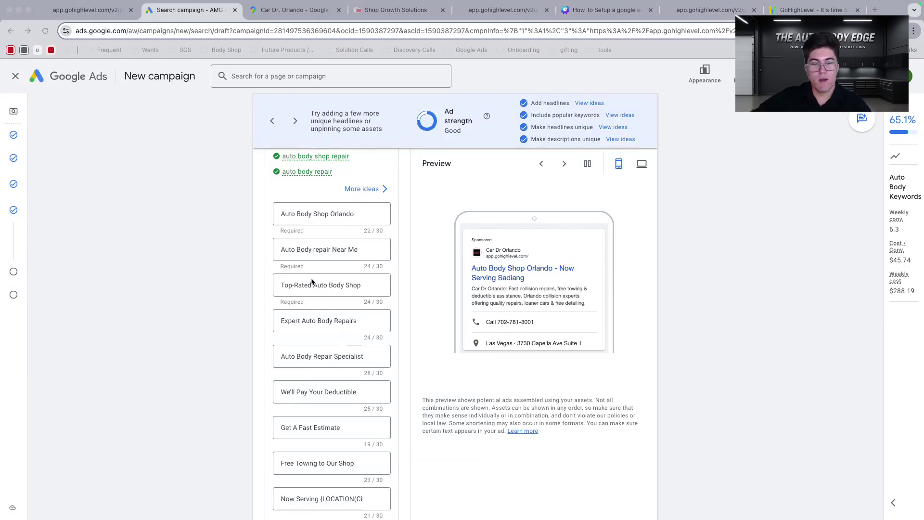
pyautogui.scroll(-3, 311, 281)
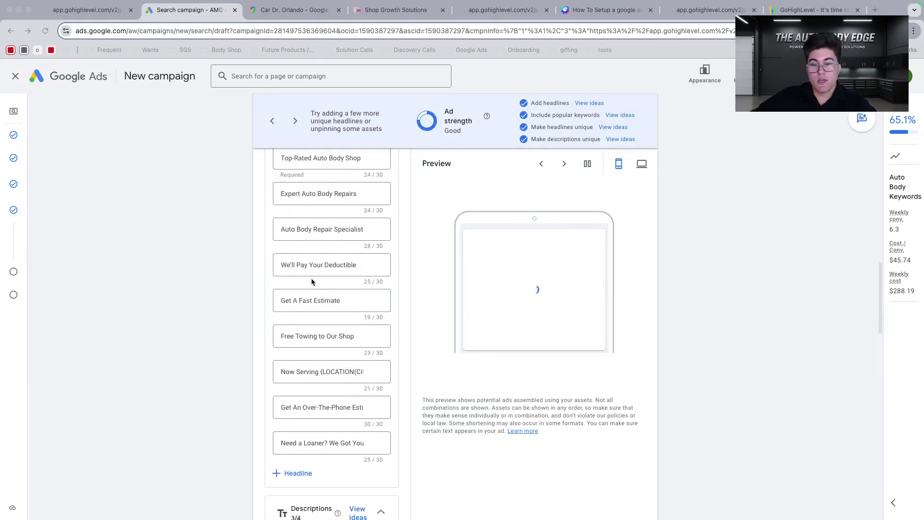
pyautogui.doubleClick(324, 265)
pyautogui.click(257, 268)
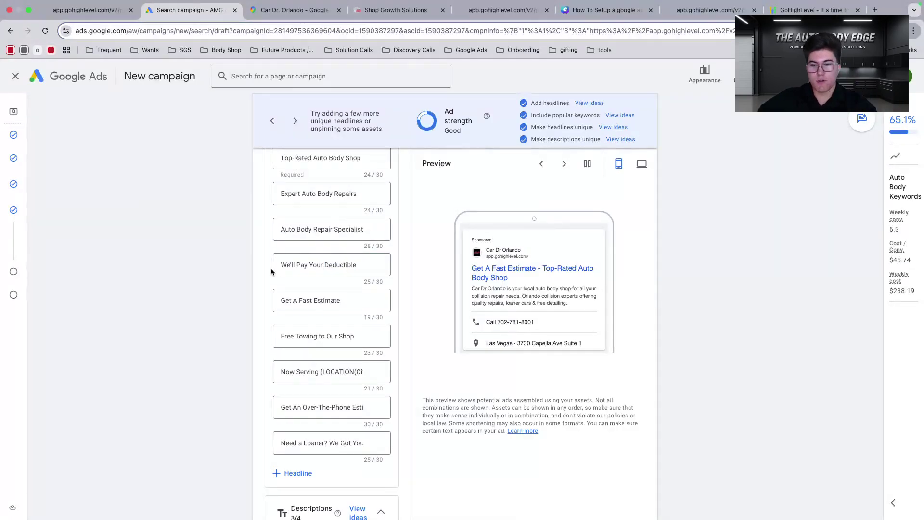
pyautogui.click(299, 266)
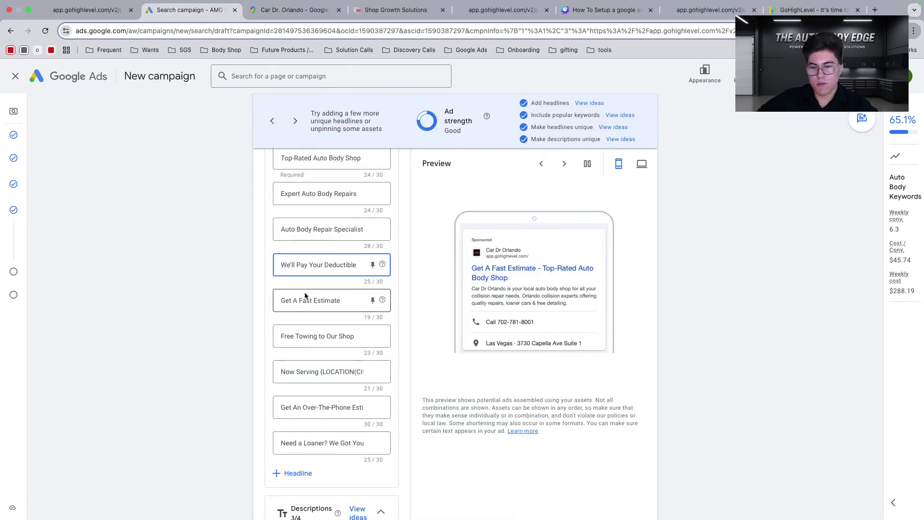
pyautogui.click(306, 298)
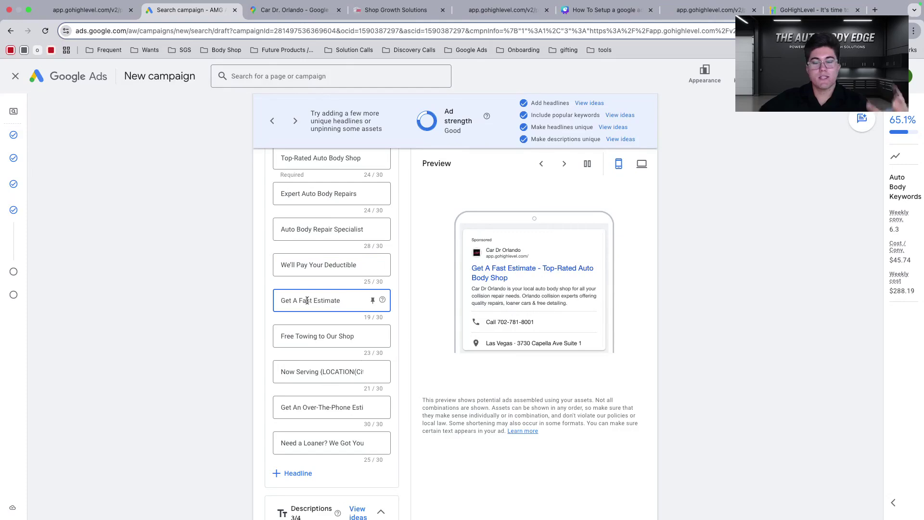
pyautogui.click(280, 336)
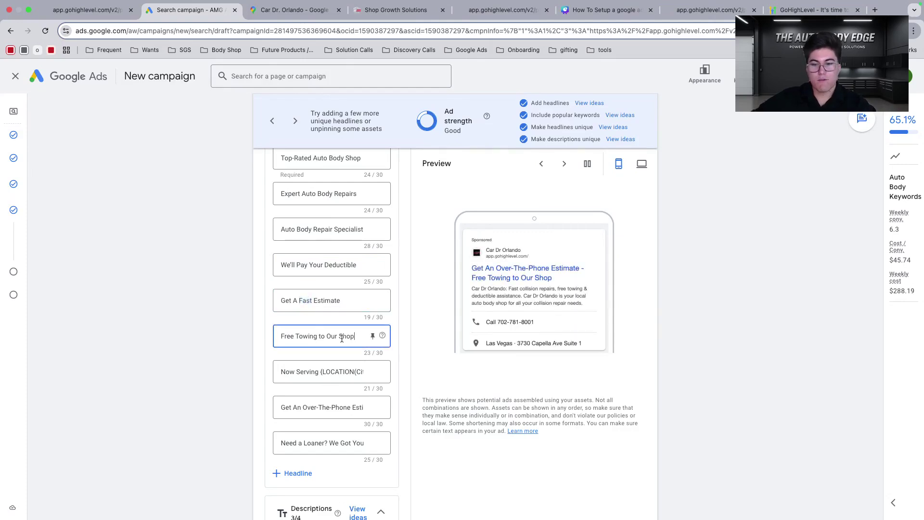
pyautogui.doubleClick(341, 338)
pyautogui.click(285, 337)
pyautogui.click(256, 353)
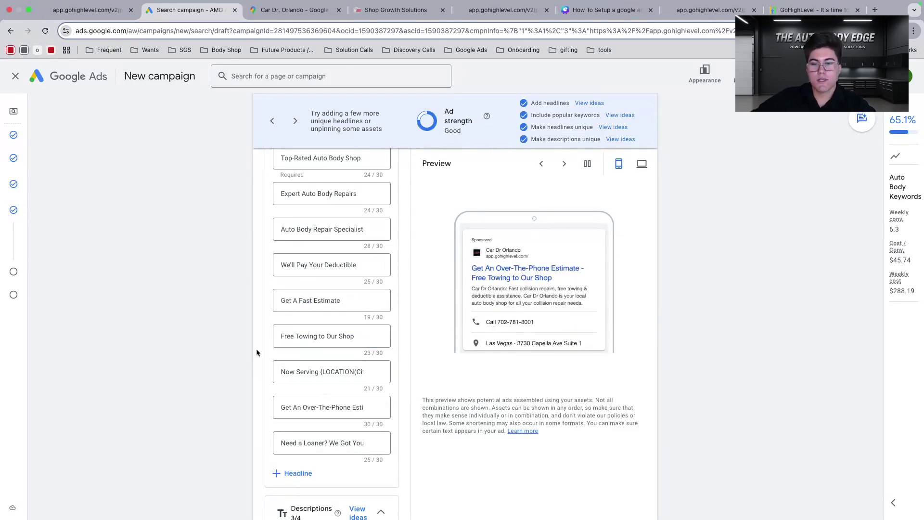
# Examine the remaining headlines and read the Car Dr Orlando ad descriptions up close
pyautogui.scroll(-2, 256, 353)
pyautogui.scroll(-1, 286, 286)
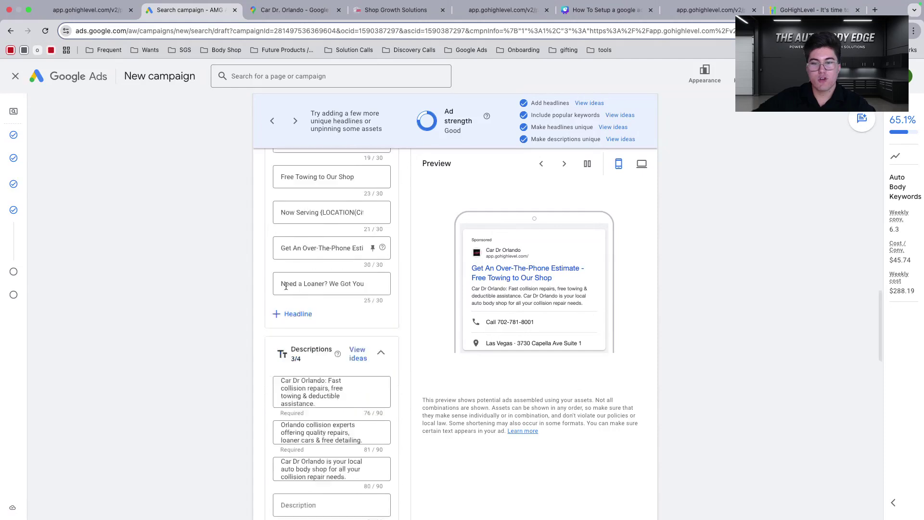
pyautogui.scroll(-3, 286, 286)
pyautogui.scroll(1, 289, 269)
pyautogui.tripleClick(303, 270)
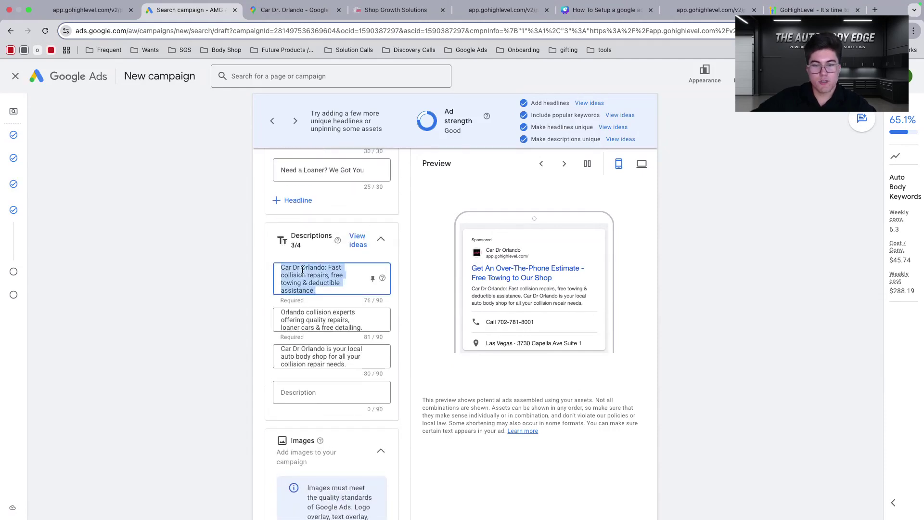
pyautogui.click(331, 276)
pyautogui.scroll(5, 290, 274)
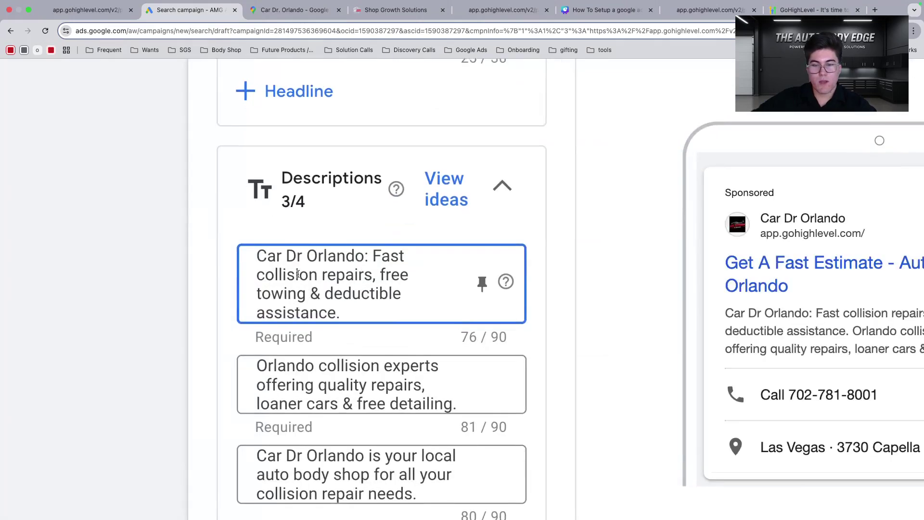
pyautogui.scroll(-2, 272, 241)
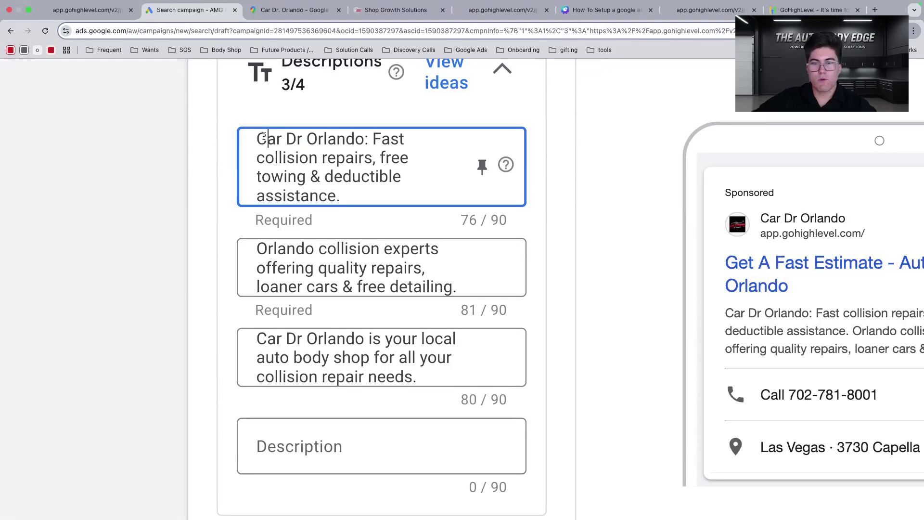
# Examine how the first ad description uses the business name and the city
pyautogui.moveTo(262, 138); pyautogui.dragTo(347, 138)
pyautogui.doubleClick(316, 139)
pyautogui.click(315, 139)
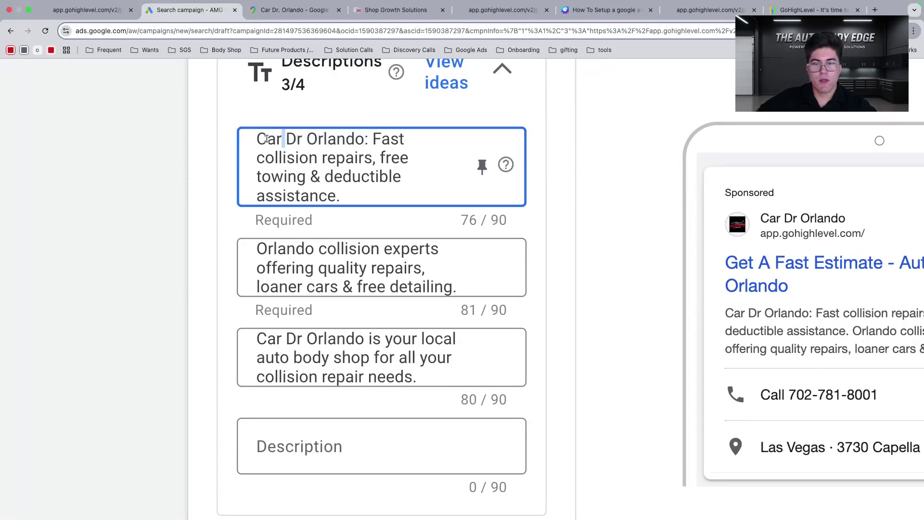
pyautogui.doubleClick(267, 138)
pyautogui.doubleClick(335, 139)
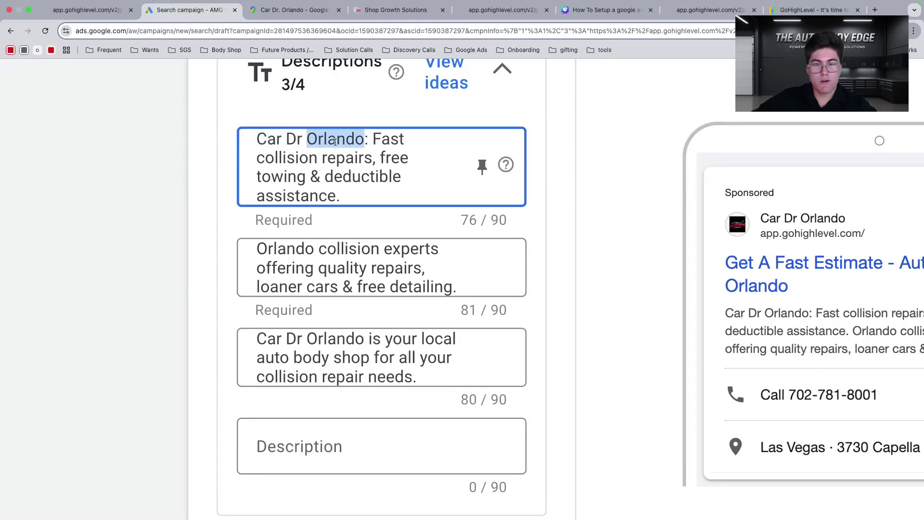
pyautogui.doubleClick(293, 139)
pyautogui.click(304, 158)
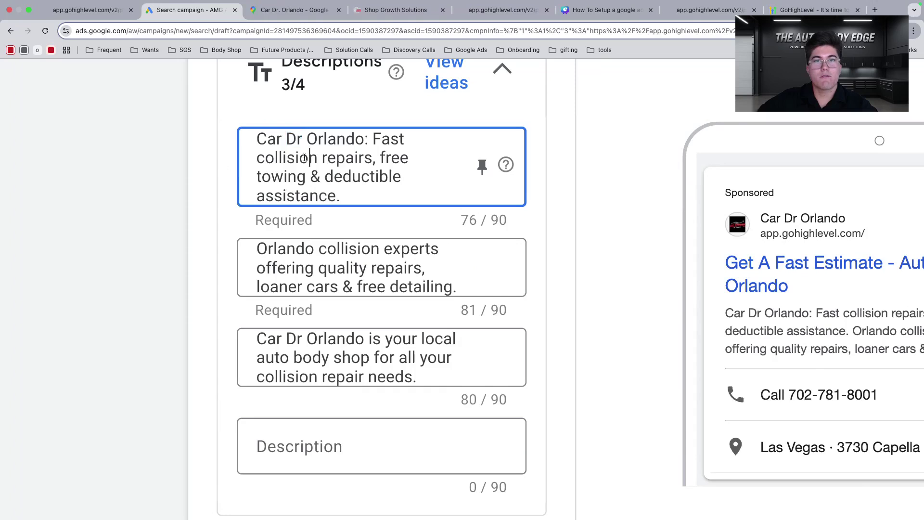
pyautogui.click(257, 138)
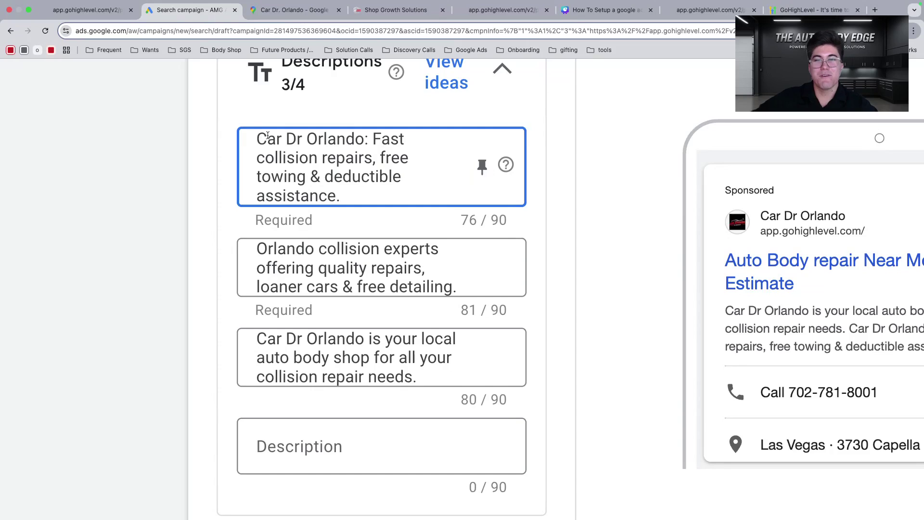
pyautogui.moveTo(267, 135); pyautogui.dragTo(364, 138)
pyautogui.click(362, 138)
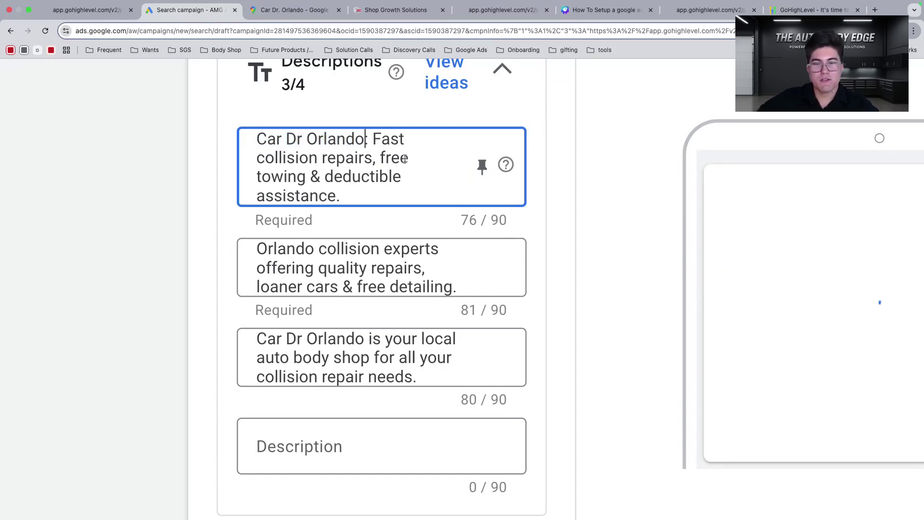
# Check the opening wording of the second and third ad descriptions for the city and the business name
pyautogui.scroll(-2, 392, 197)
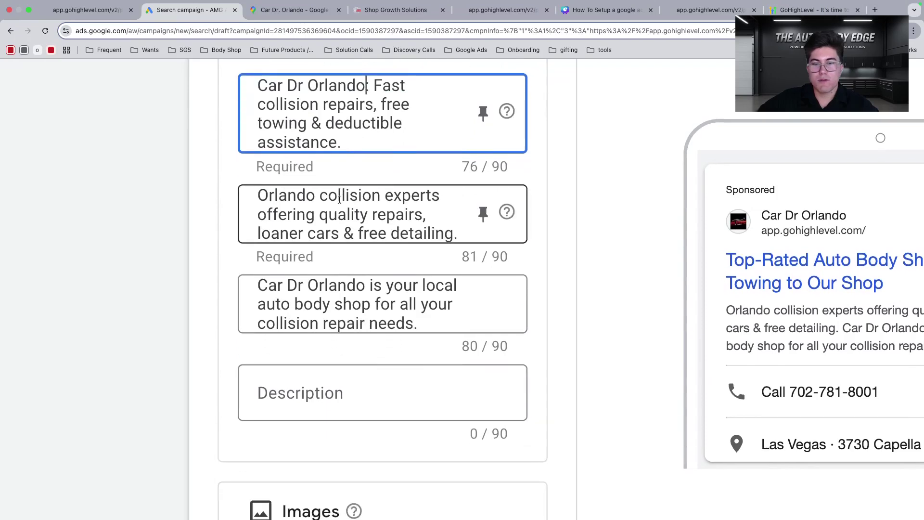
pyautogui.click(339, 199)
pyautogui.doubleClick(274, 195)
pyautogui.click(275, 195)
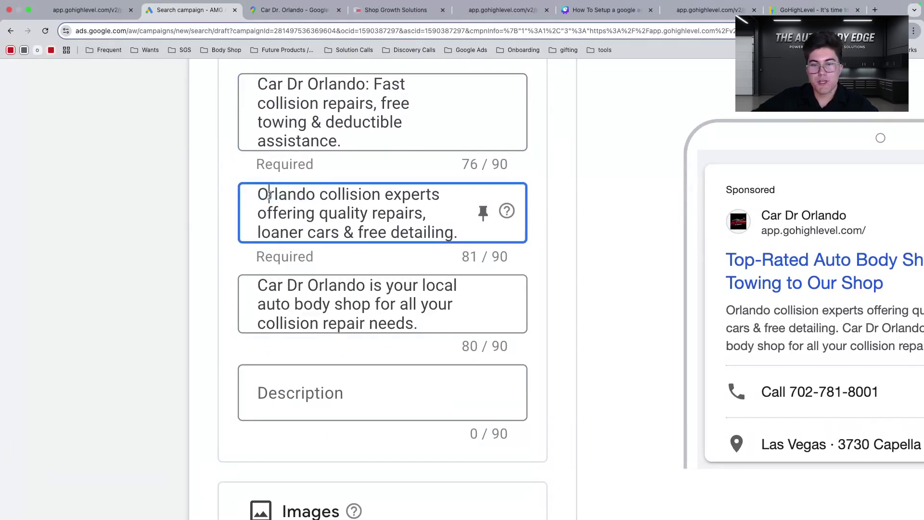
pyautogui.doubleClick(274, 195)
pyautogui.click(275, 195)
pyautogui.scroll(-1, 329, 210)
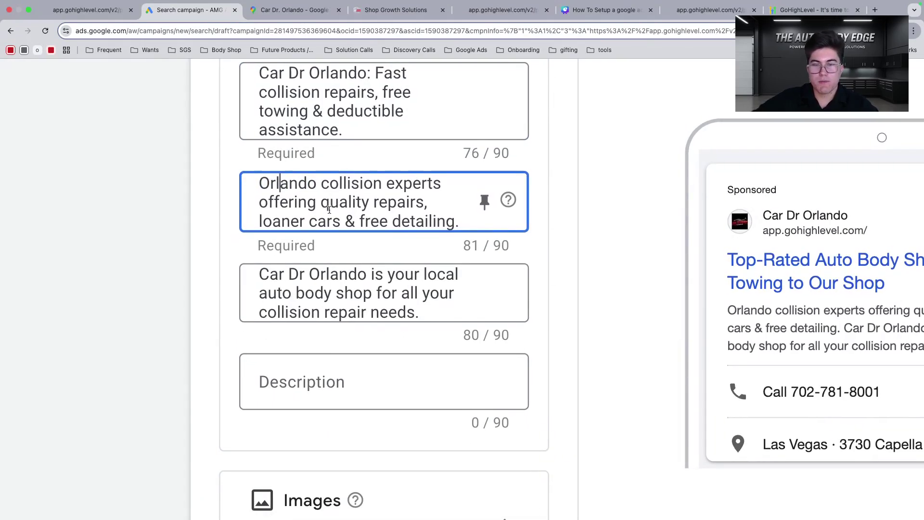
pyautogui.moveTo(367, 273); pyautogui.dragTo(214, 275)
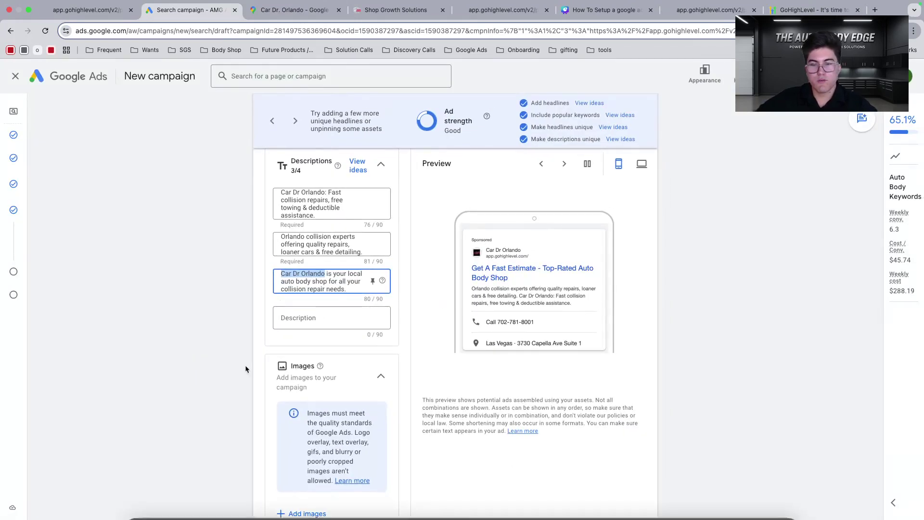
# Look over the ad's remaining assets: images, business name, business logo, sitelinks, callouts and additional asset types
pyautogui.scroll(-10, 246, 368)
pyautogui.scroll(-1, 245, 369)
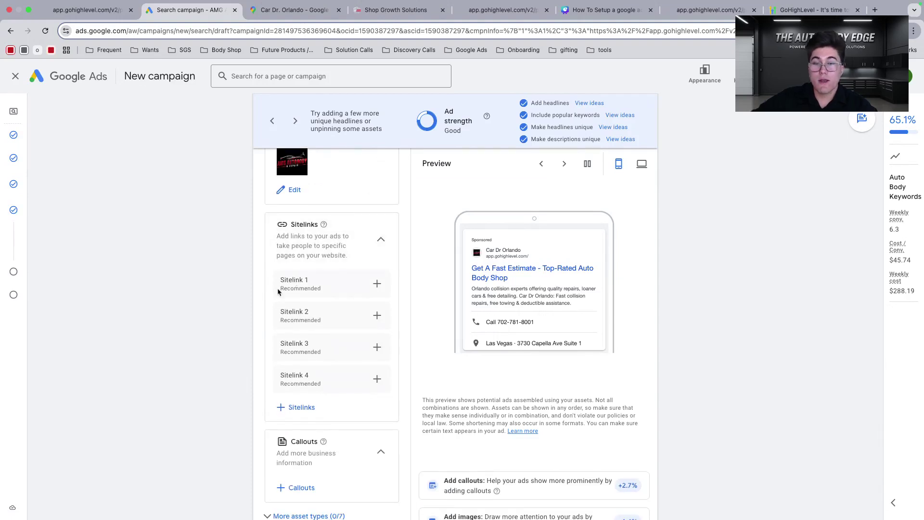
pyautogui.scroll(-3, 278, 292)
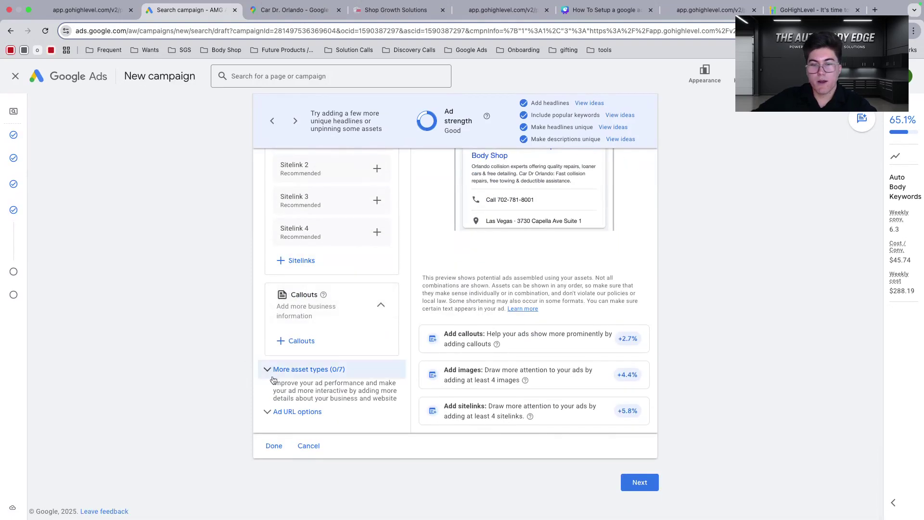
pyautogui.scroll(7, 270, 366)
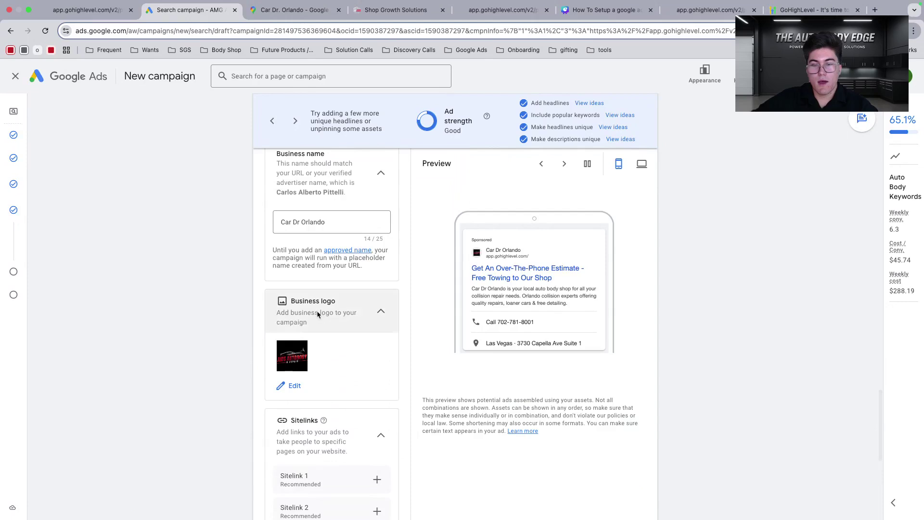
pyautogui.scroll(1, 323, 380)
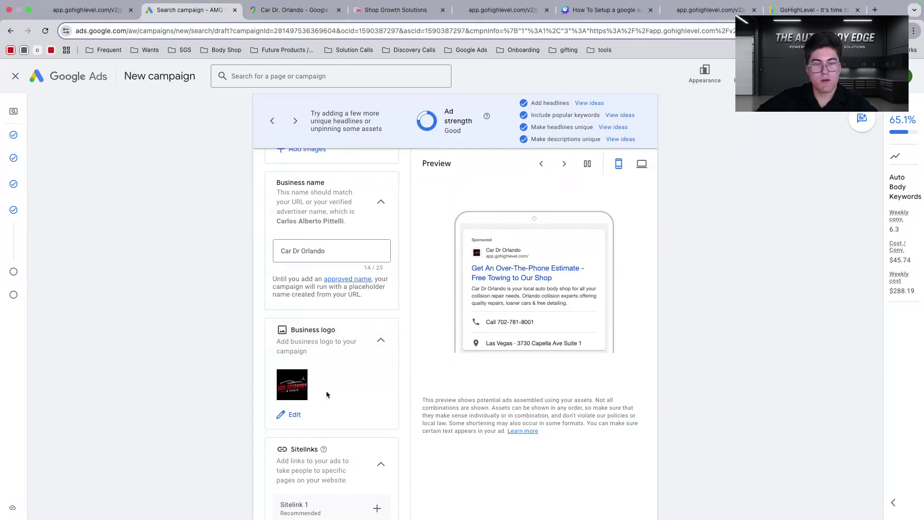
pyautogui.scroll(2, 307, 365)
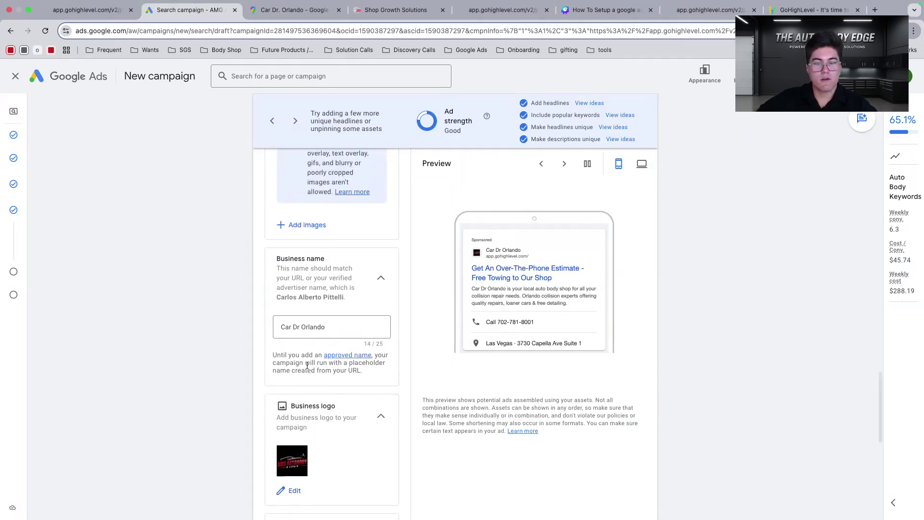
pyautogui.scroll(4, 308, 385)
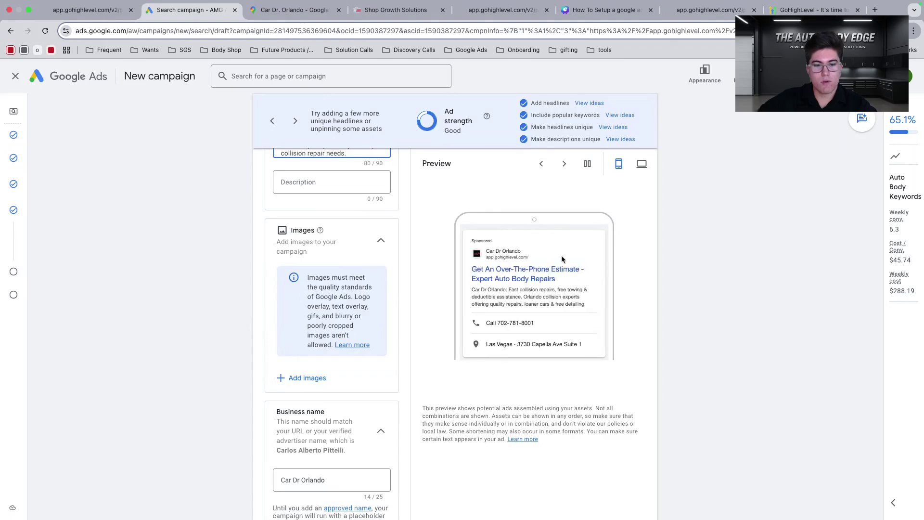
# Compare the keywords of the Auto Body Keywords ad group with the ad's headlines once more
pyautogui.scroll(15, 460, 273)
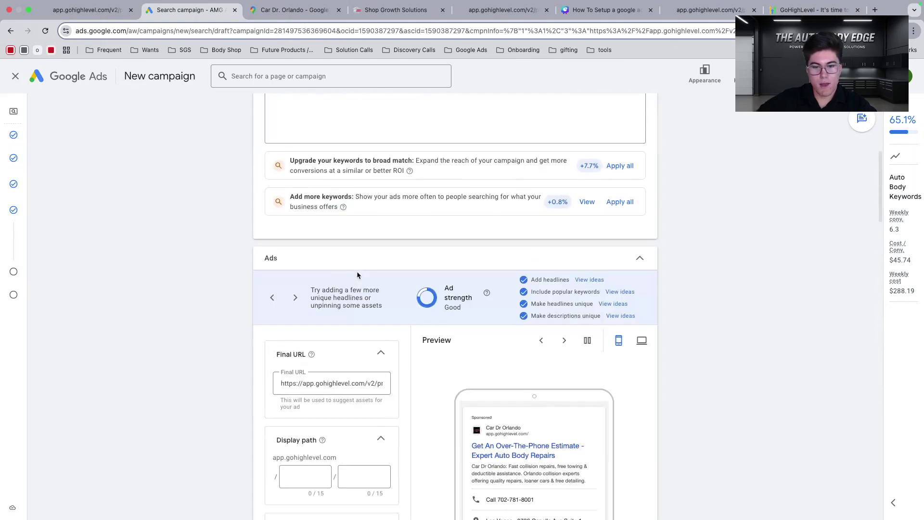
pyautogui.scroll(6, 359, 281)
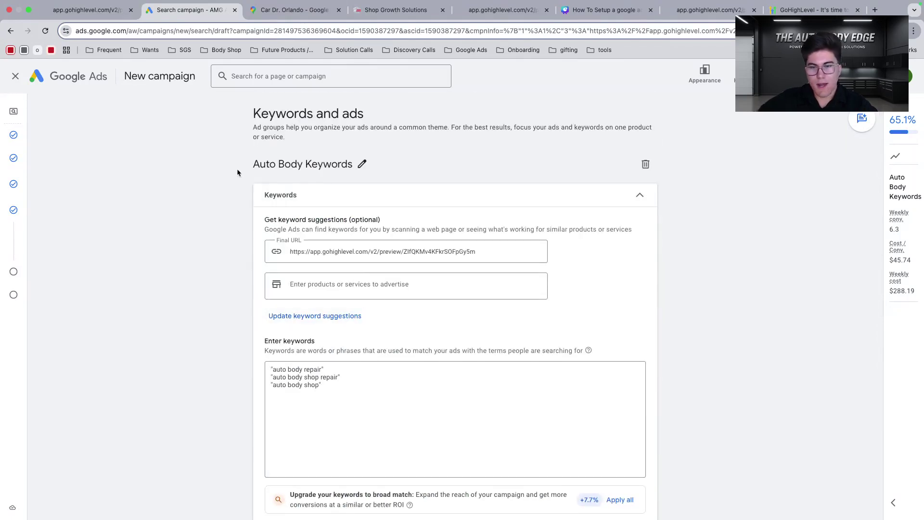
pyautogui.scroll(-1, 412, 157)
pyautogui.click(320, 162)
pyautogui.click(311, 162)
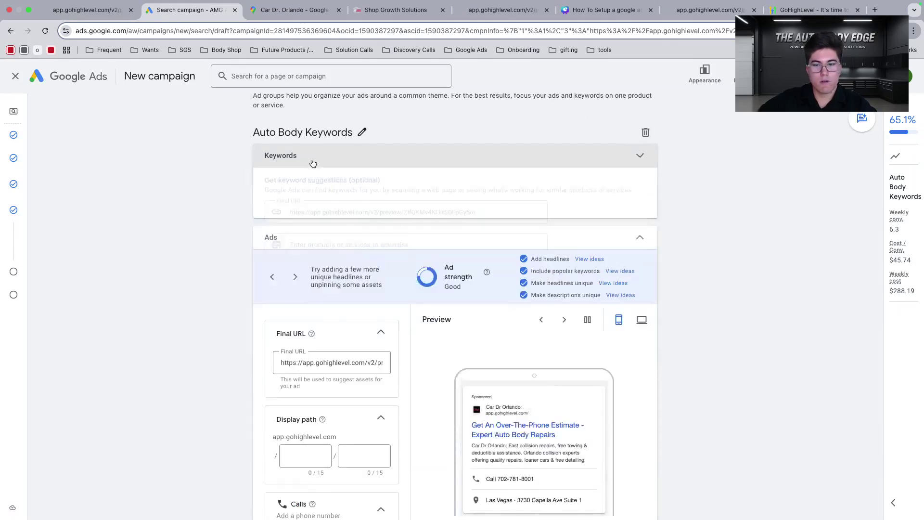
pyautogui.scroll(-15, 361, 204)
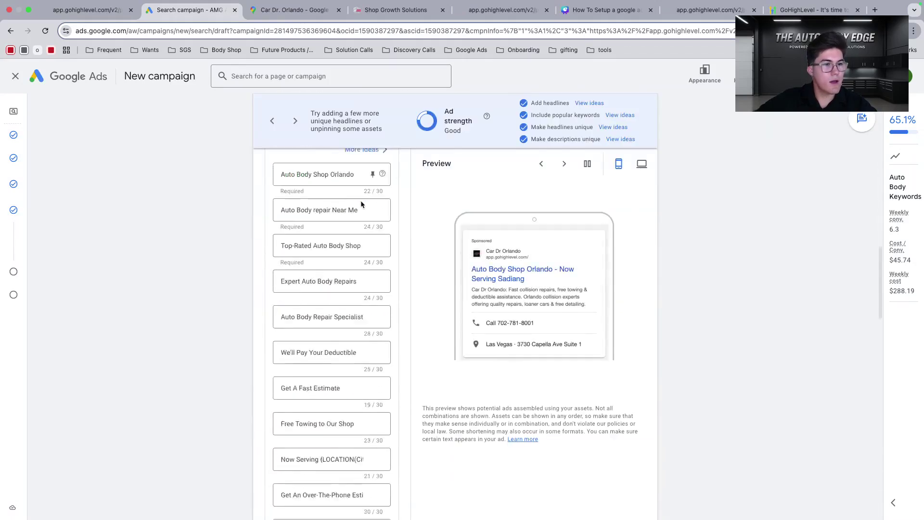
# Finish editing the ad and continue from keywords and ads to the campaign's budget settings
pyautogui.scroll(-5, 360, 200)
pyautogui.scroll(20, 400, 202)
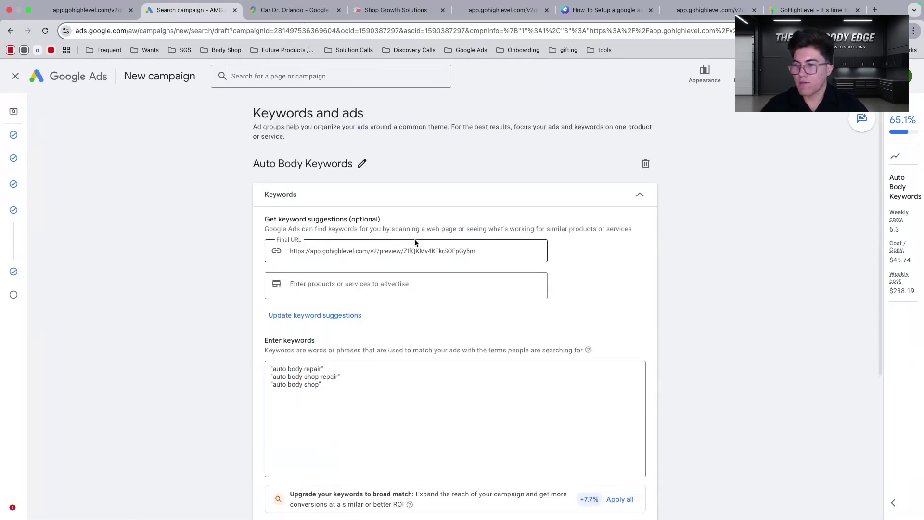
pyautogui.scroll(-5, 415, 240)
pyautogui.moveTo(304, 409)
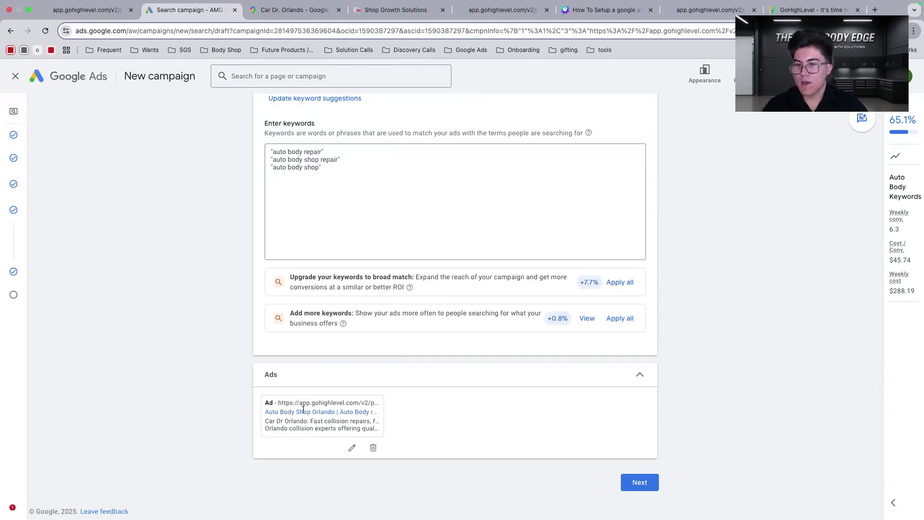
pyautogui.click(639, 482)
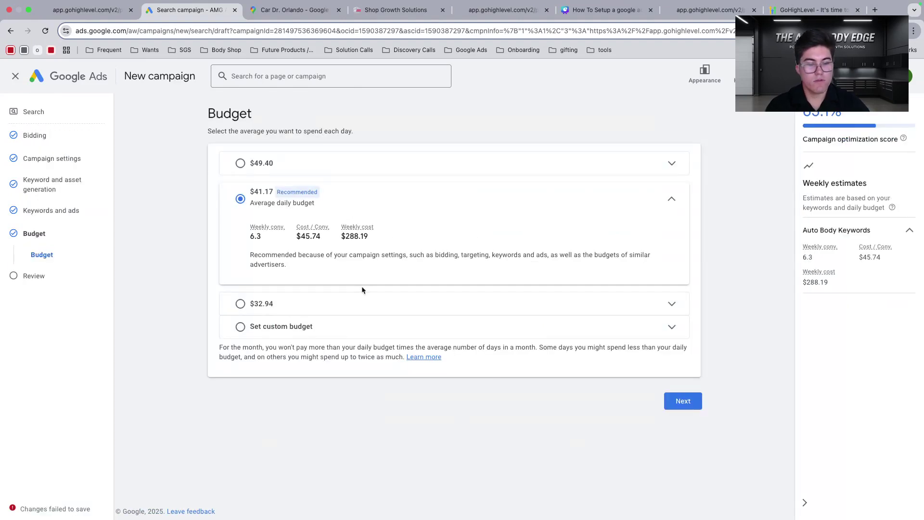
# Choose the $32.94 average daily budget and continue to the campaign review
pyautogui.doubleClick(248, 115)
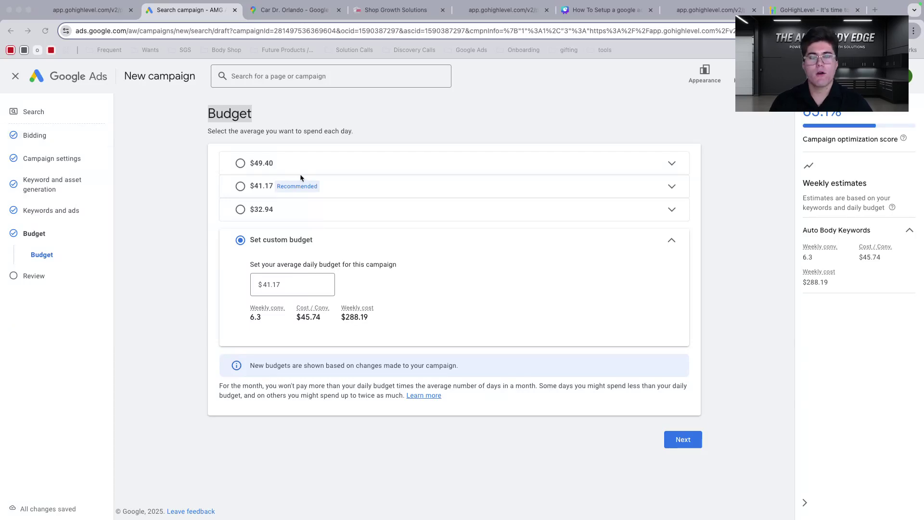
pyautogui.click(243, 107)
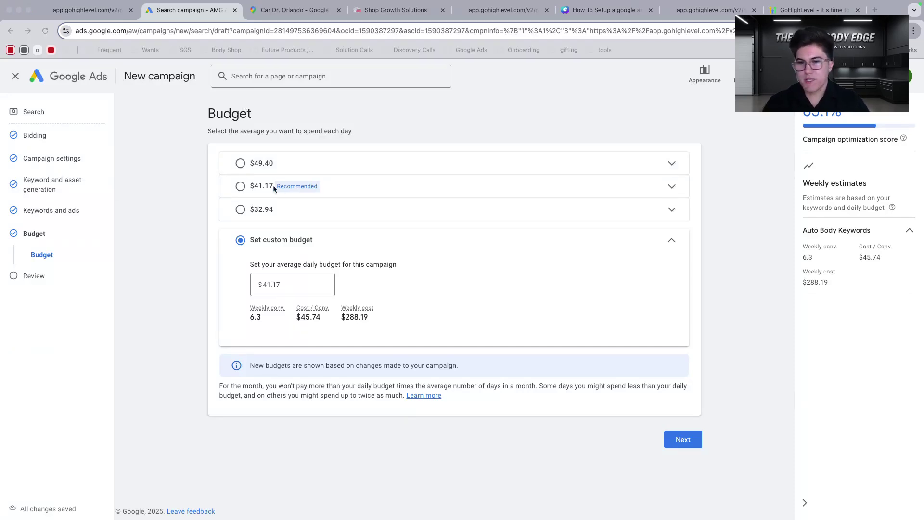
pyautogui.click(244, 214)
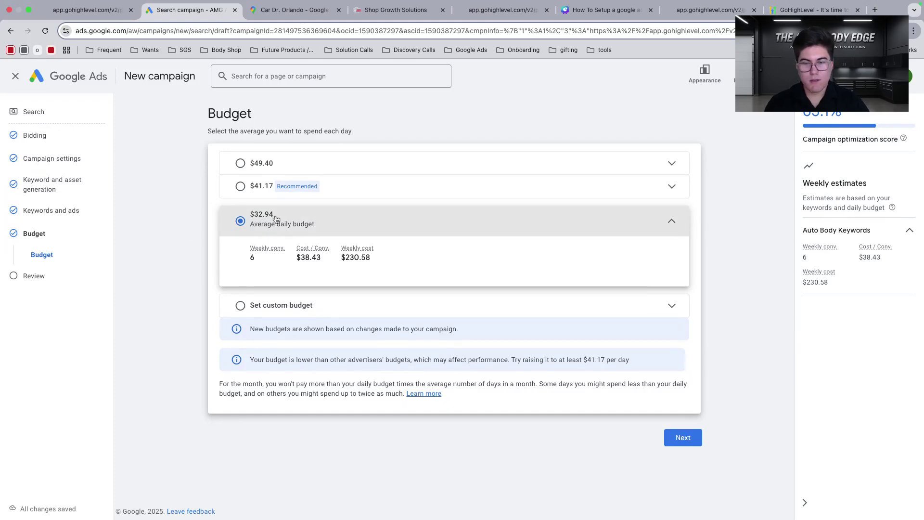
pyautogui.click(682, 437)
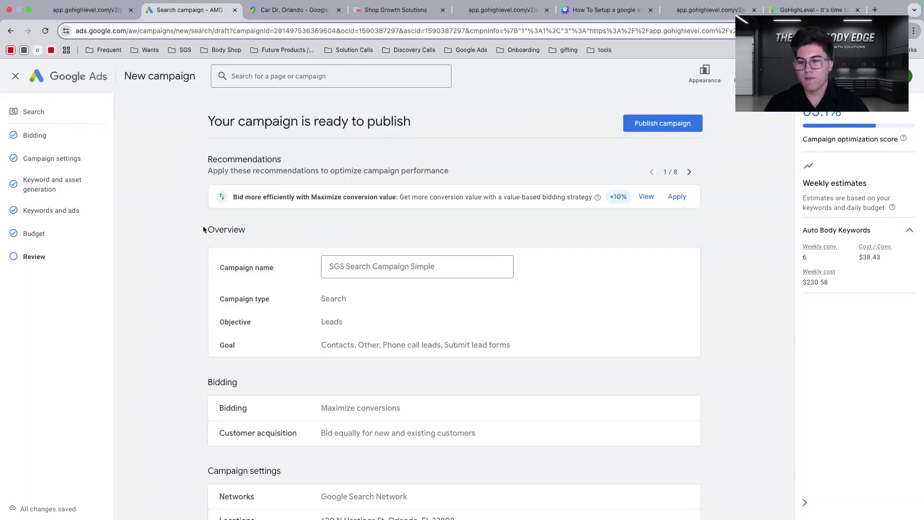
# Review the campaign's settings, keywords, ad and budget summary, and publish the campaign
pyautogui.scroll(-7, 203, 226)
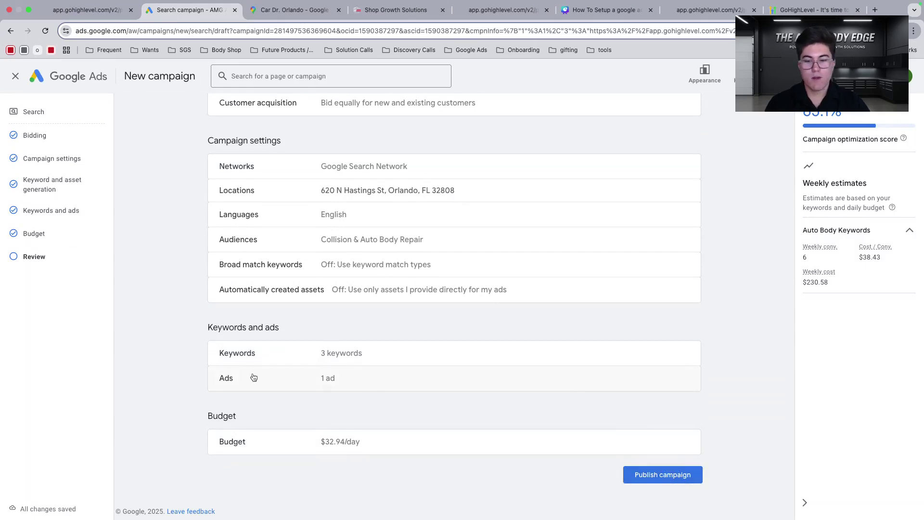
pyautogui.scroll(3, 264, 378)
pyautogui.scroll(-3, 264, 374)
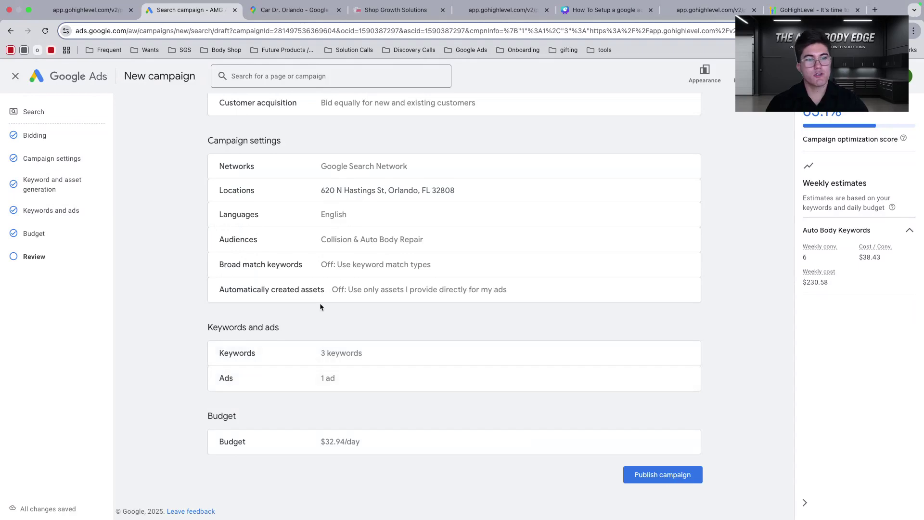
pyautogui.scroll(3, 319, 303)
pyautogui.scroll(-3, 438, 357)
pyautogui.click(628, 480)
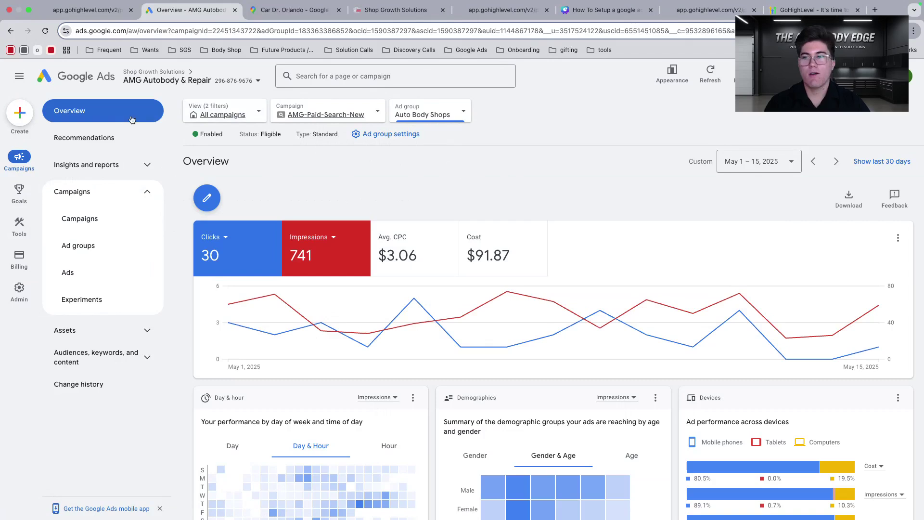
# Open the AMG-Paid-Search-New campaign from the campaign list and select its Auto Body Shops ad group
pyautogui.click(83, 218)
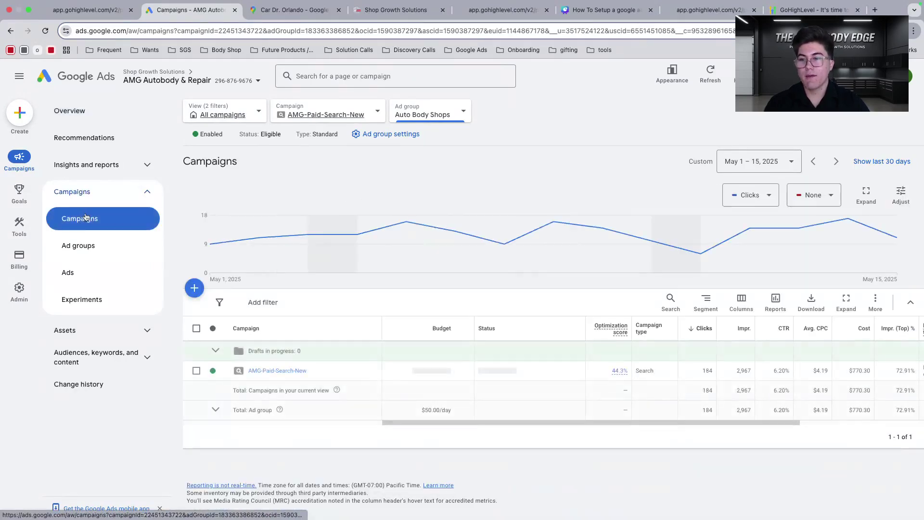
pyautogui.click(284, 372)
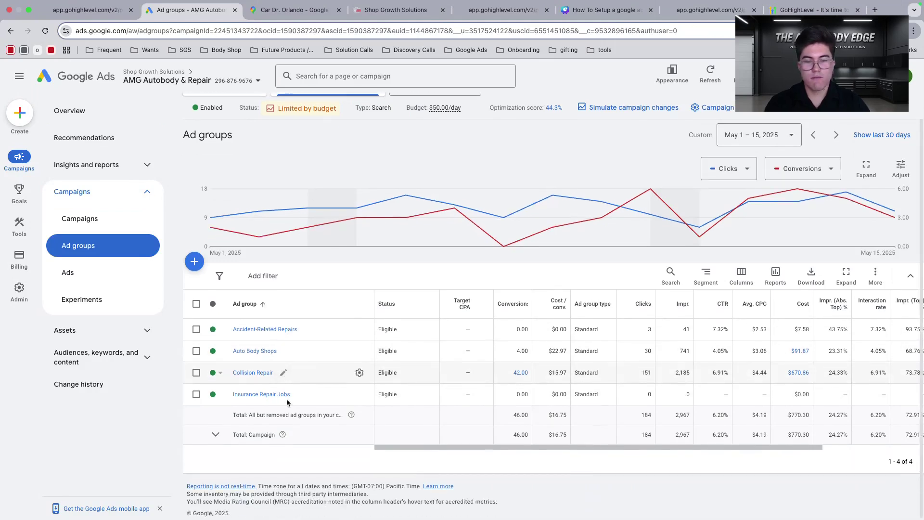
pyautogui.click(197, 378)
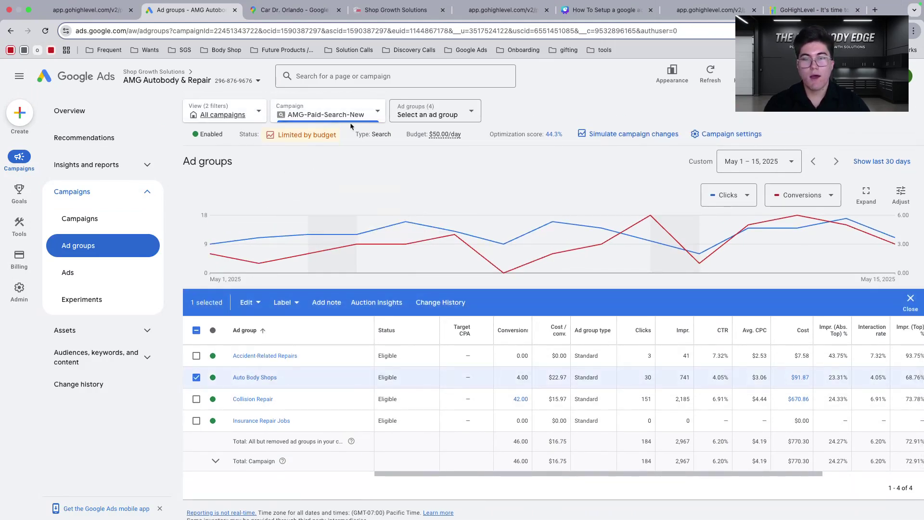
# Copy the Auto Body Shops ad group from its own view and return to the AMG-Paid-Search-New ad group list
pyautogui.click(422, 115)
pyautogui.click(441, 228)
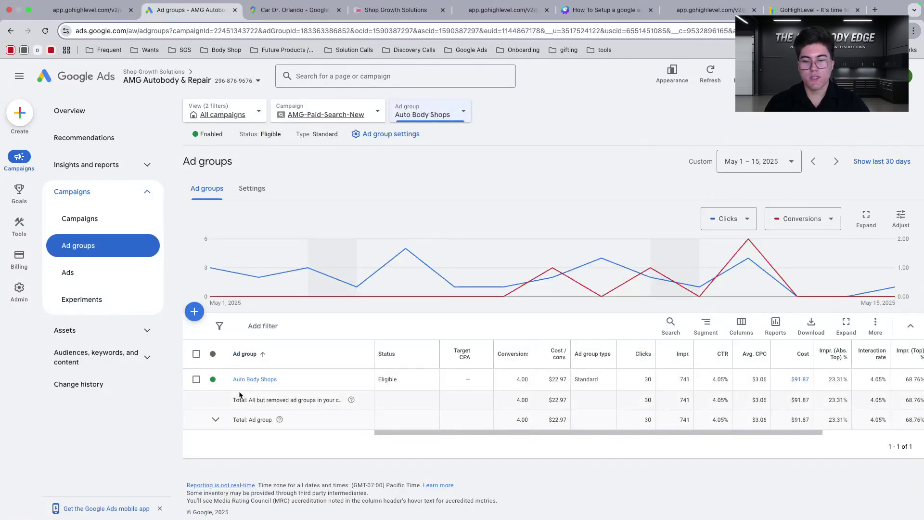
pyautogui.click(196, 379)
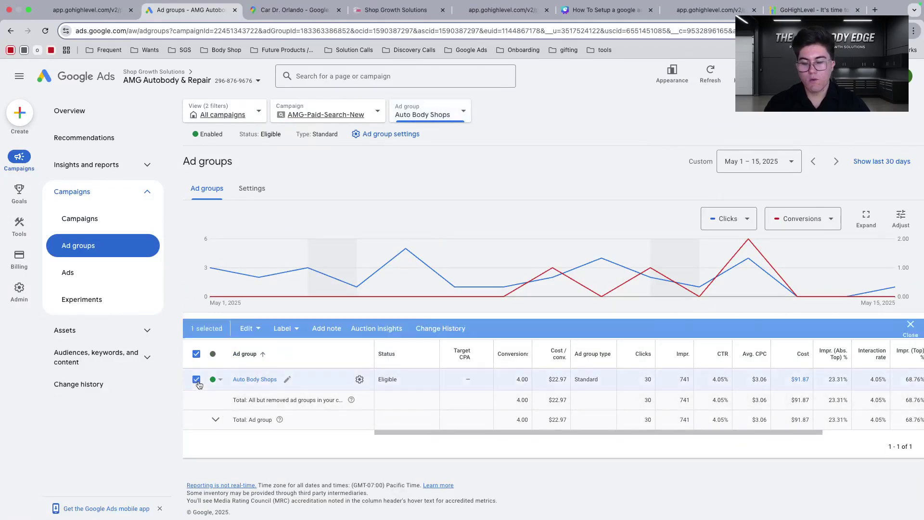
pyautogui.click(248, 327)
pyautogui.click(126, 202)
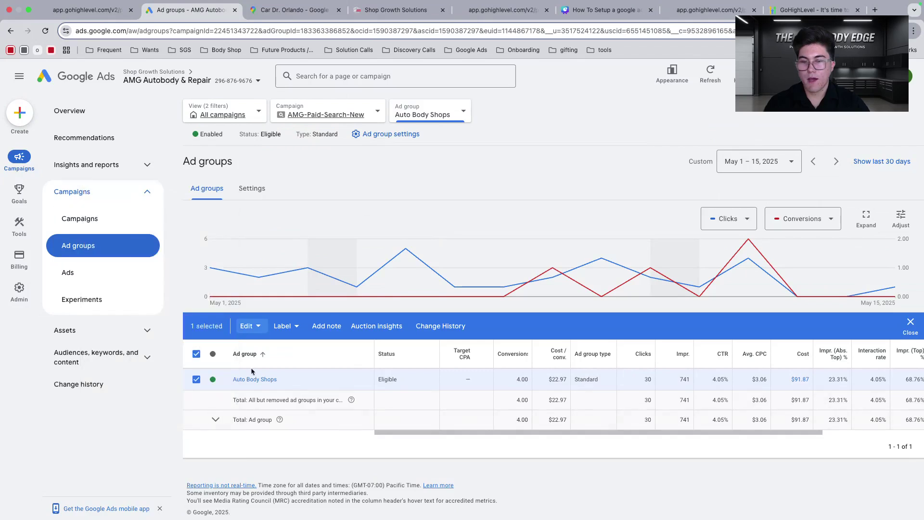
pyautogui.click(249, 326)
pyautogui.click(113, 247)
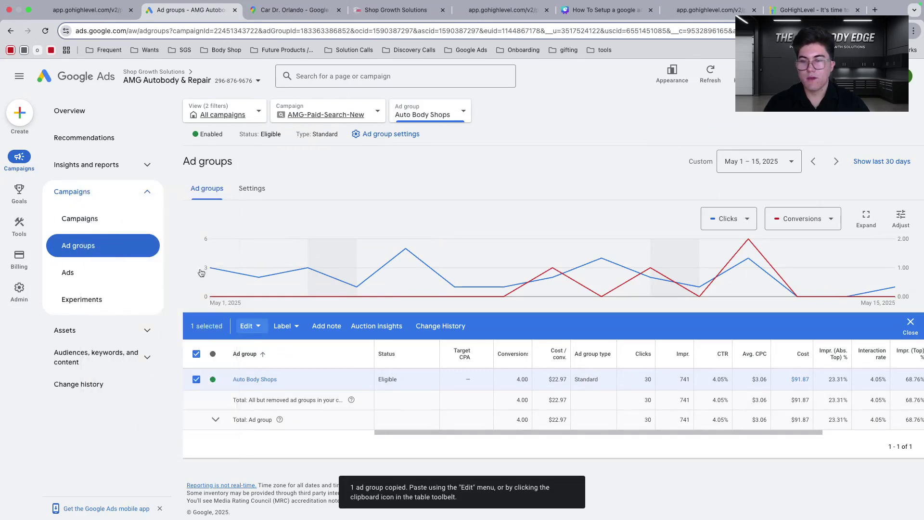
pyautogui.press('super+bracketleft')
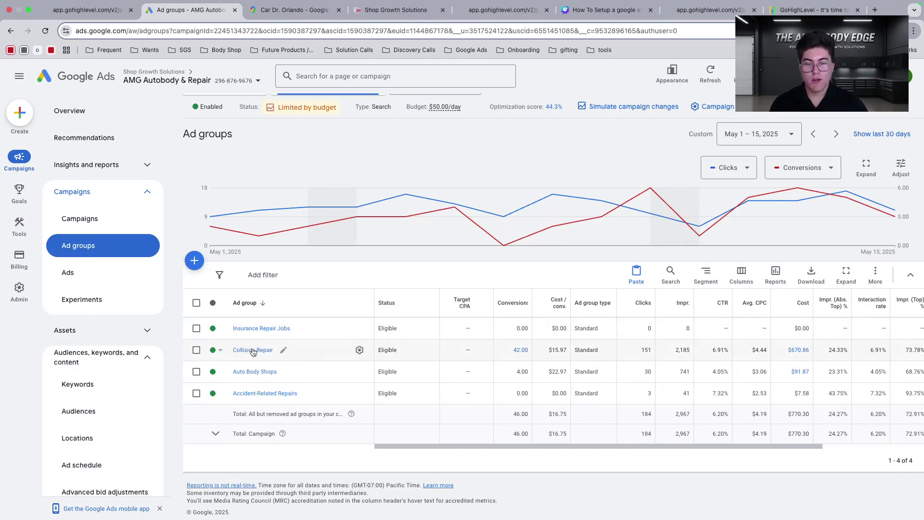
# Open the Collision Repair ad group's keywords, view the edit options for all listed keywords, and clear the selection
pyautogui.click(252, 351)
pyautogui.scroll(-4, 190, 209)
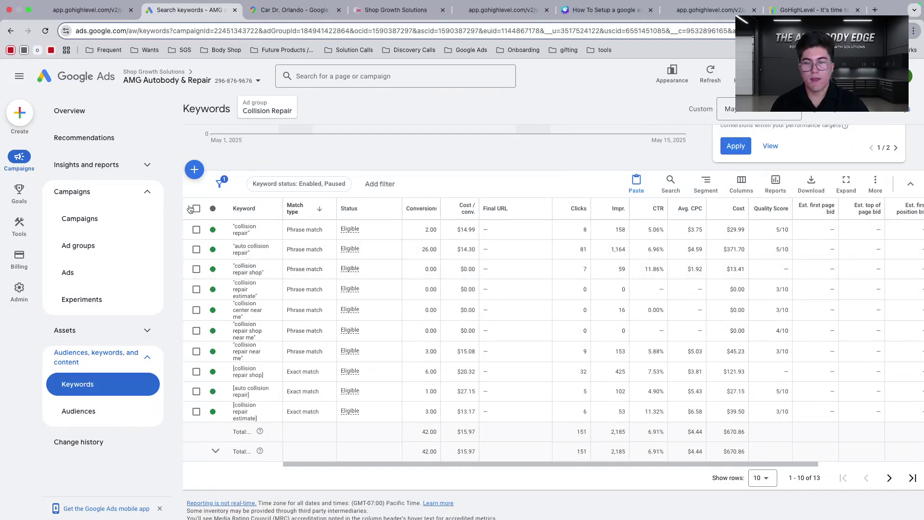
pyautogui.click(195, 209)
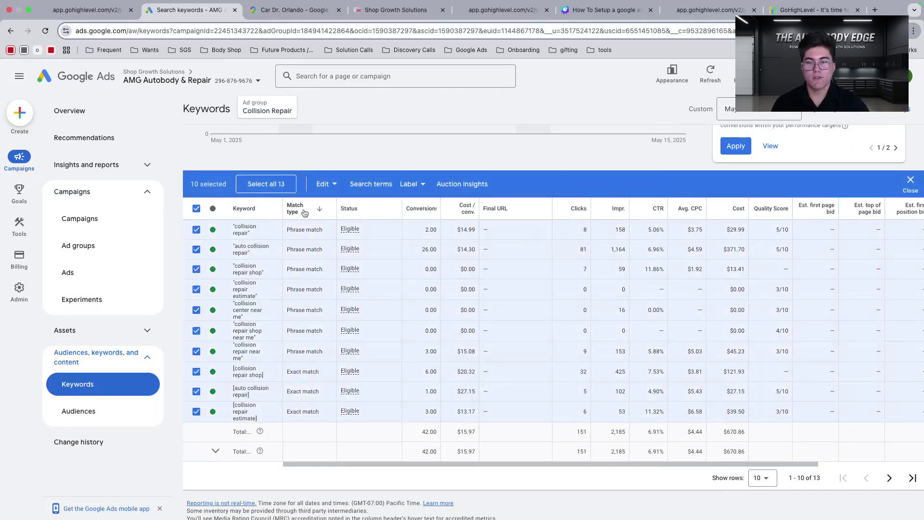
pyautogui.click(335, 184)
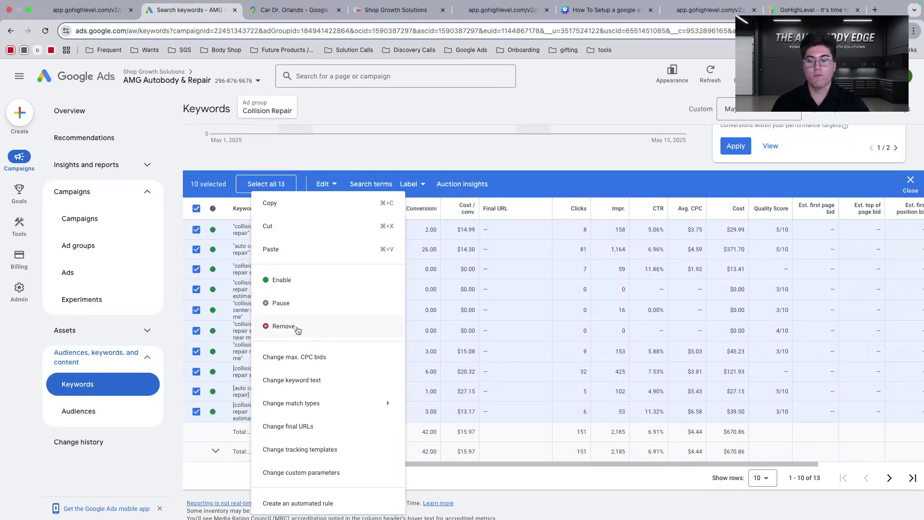
pyautogui.click(195, 210)
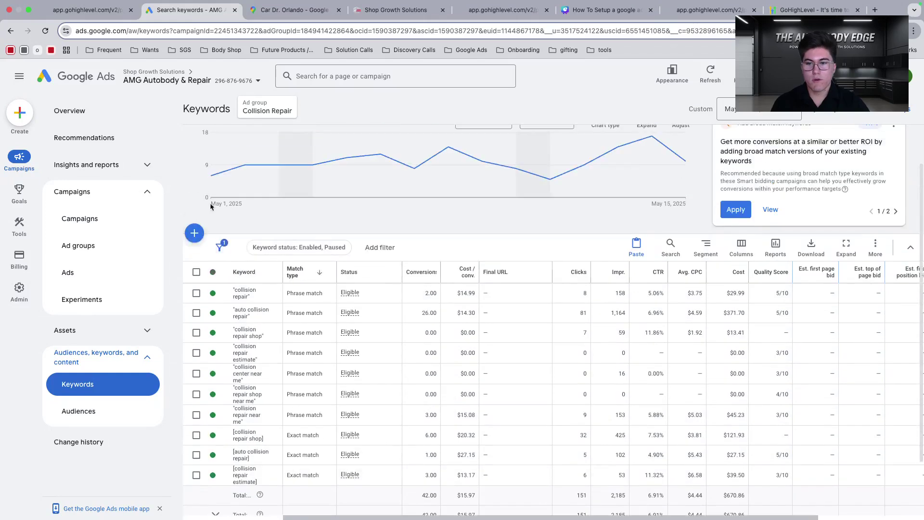
# Start adding keywords to the Collision Repair ad group and paste "auto collision repair", "collision repair" and "collision repair shop" as phrase matches
pyautogui.click(194, 233)
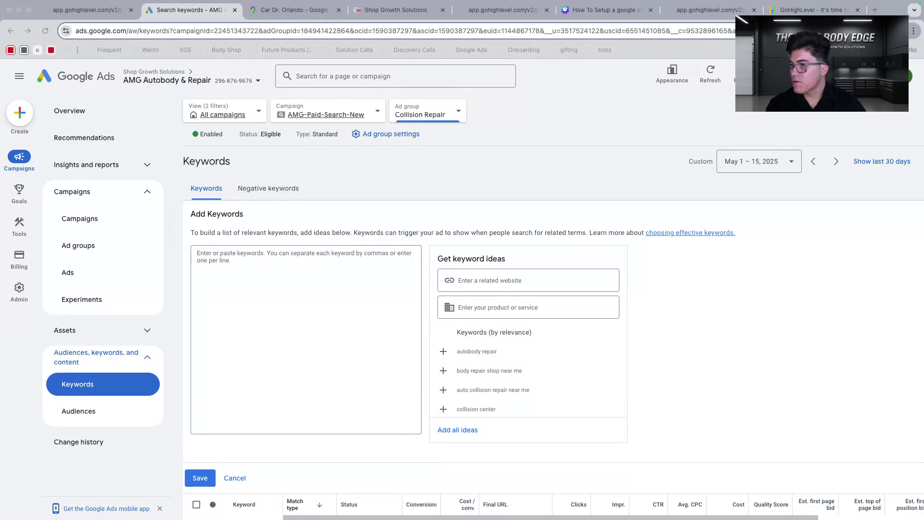
pyautogui.click(265, 266)
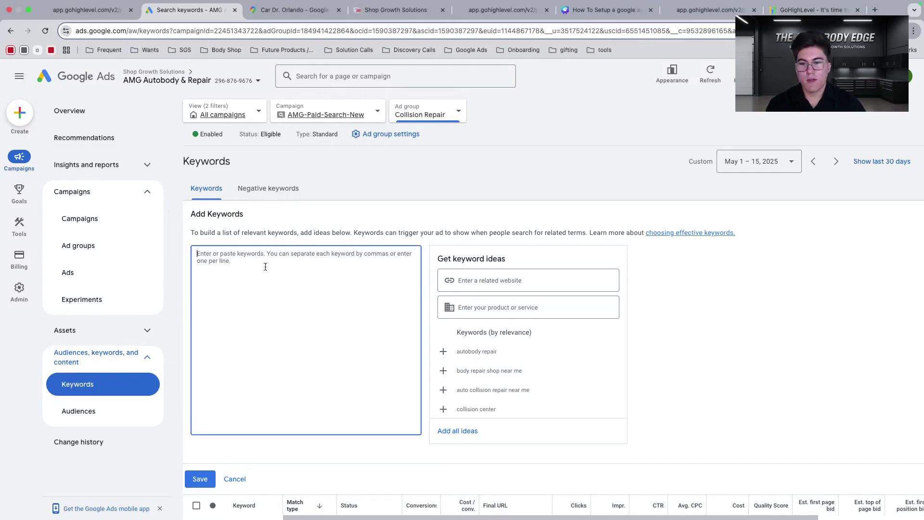
pyautogui.press('super+v')
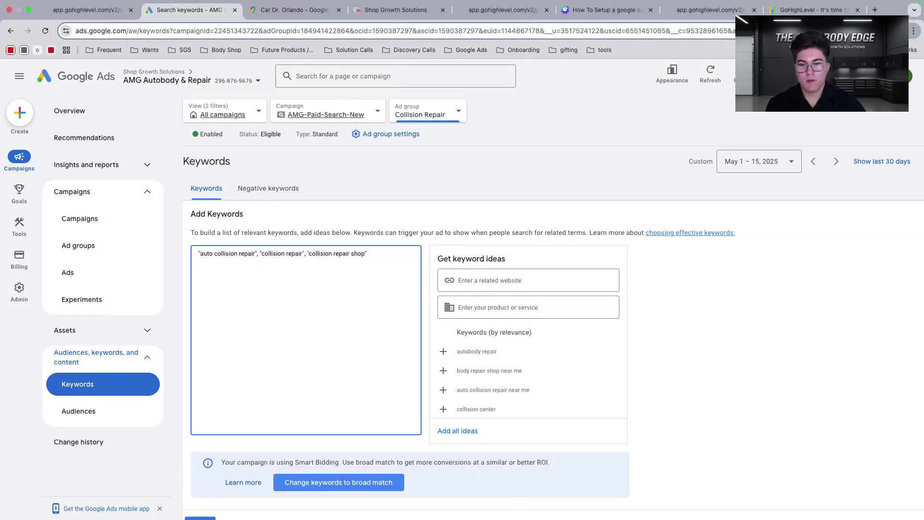
# Put each pasted keyword on its own line without commas or leading spaces, and discard the new keyword entry
pyautogui.press('BackSpace')
pyautogui.press('BackSpace')
pyautogui.press('Return')
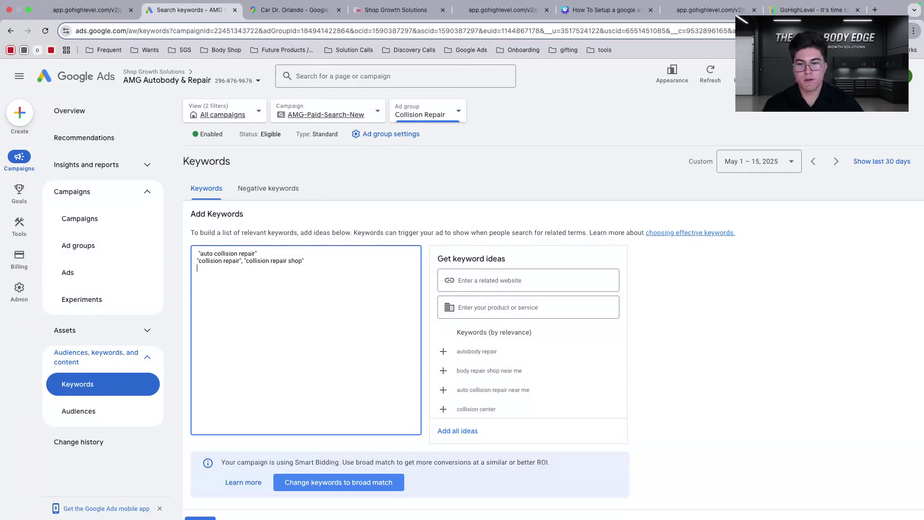
pyautogui.doubleClick(242, 254)
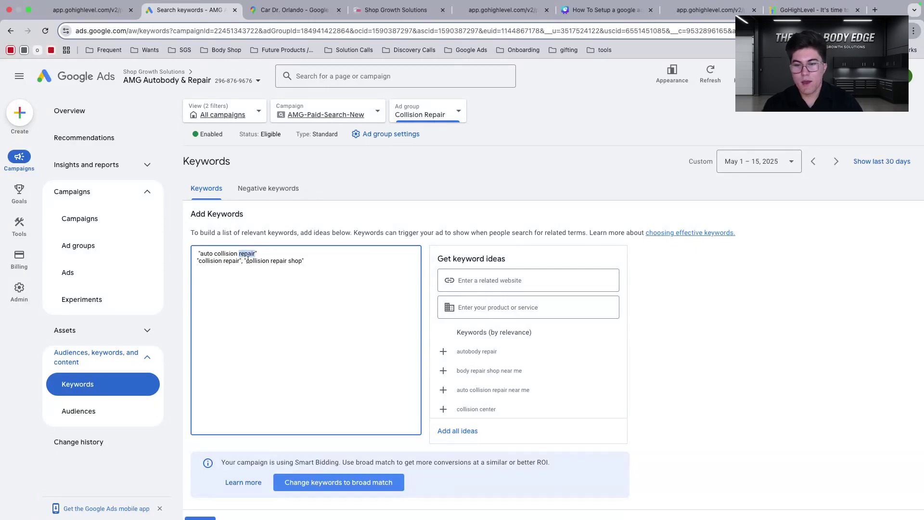
pyautogui.click(246, 261)
pyautogui.press('BackSpace')
pyautogui.press('BackSpace')
pyautogui.press('Return')
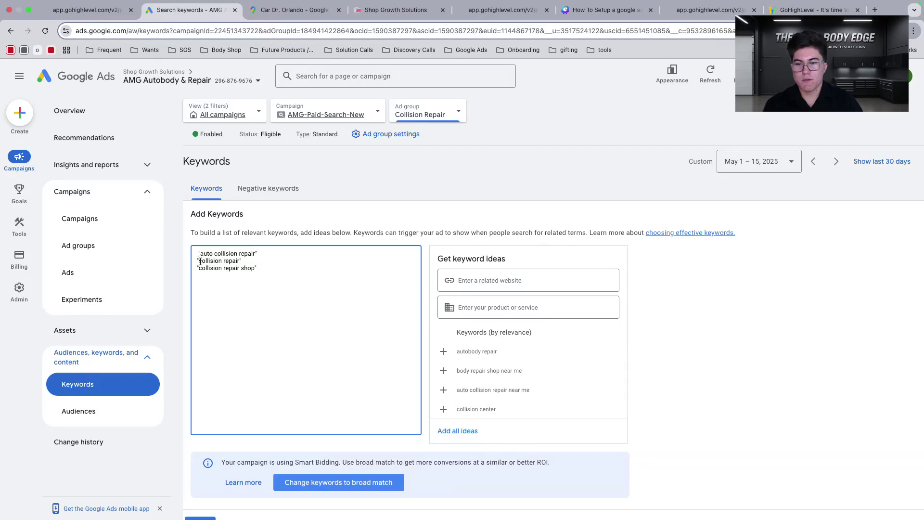
pyautogui.press('BackSpace')
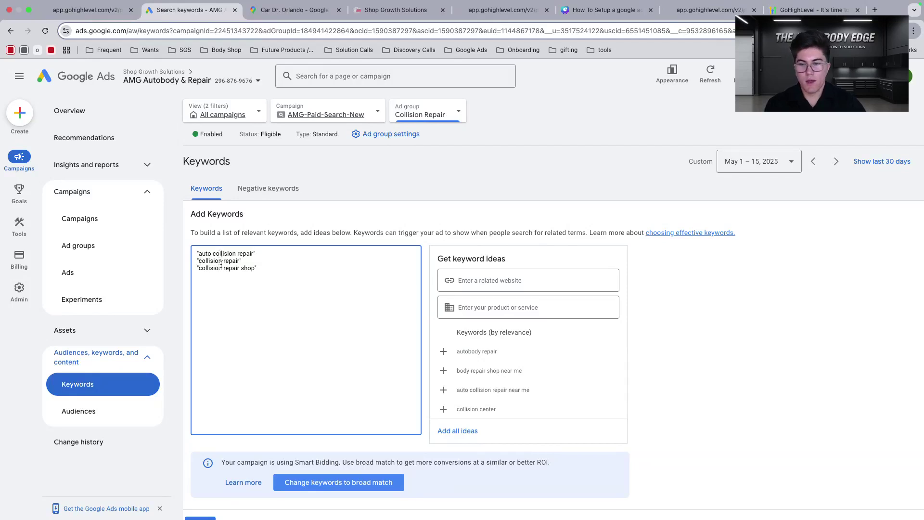
pyautogui.scroll(-2, 259, 261)
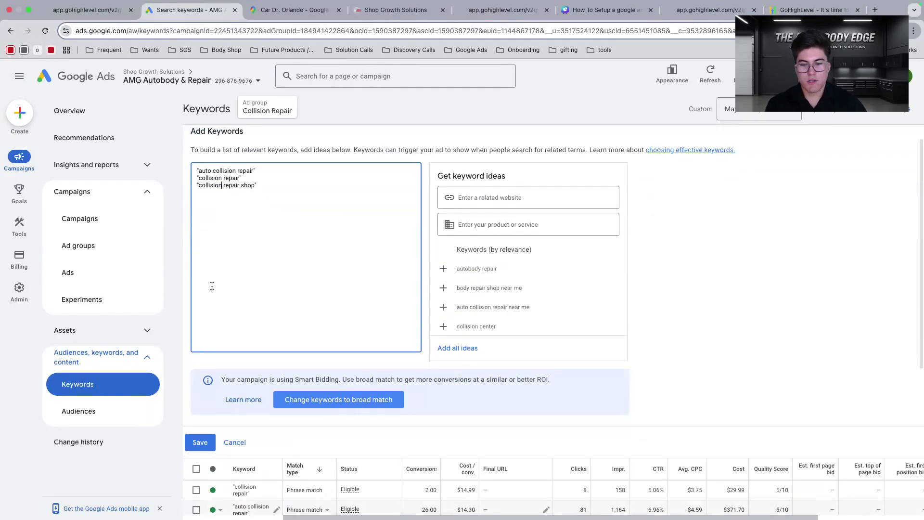
pyautogui.click(201, 443)
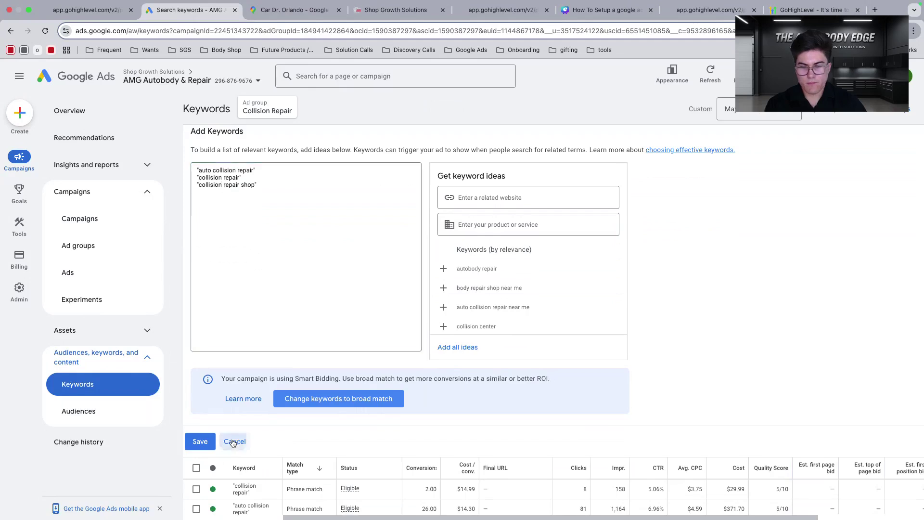
# Review the Collision Repair keyword list and its match types, and open the ad group's ads
pyautogui.scroll(-1, 281, 363)
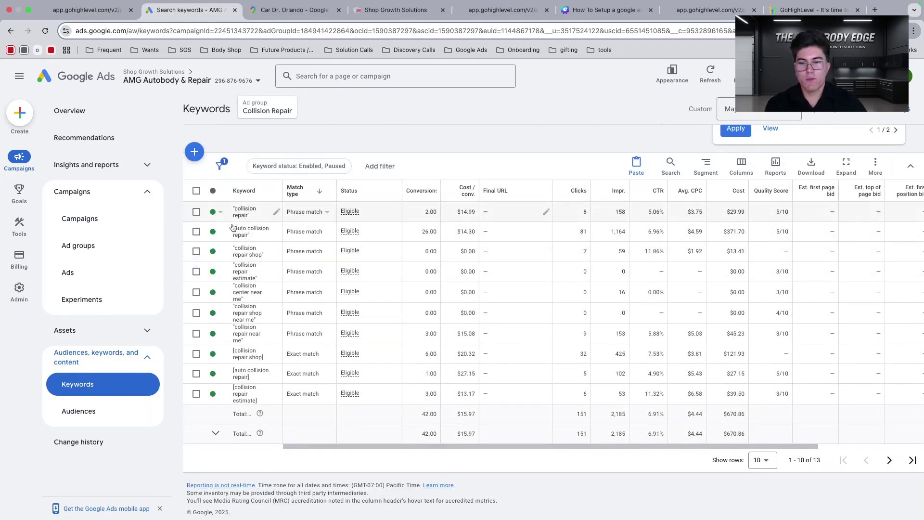
pyautogui.scroll(3, 268, 227)
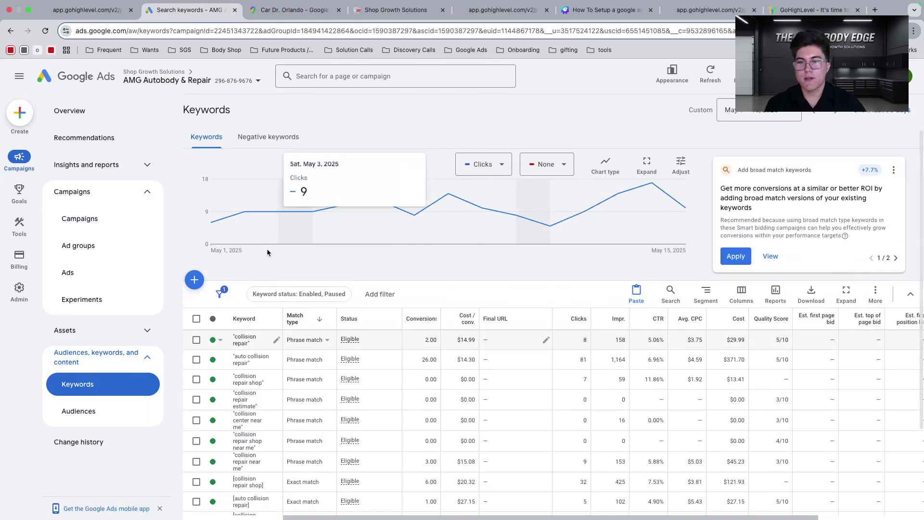
pyautogui.scroll(-3, 267, 248)
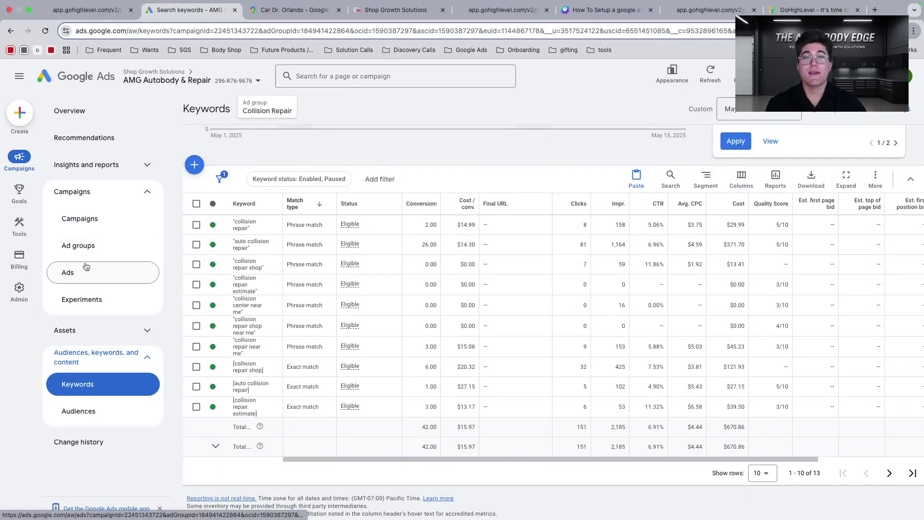
pyautogui.scroll(4, 313, 155)
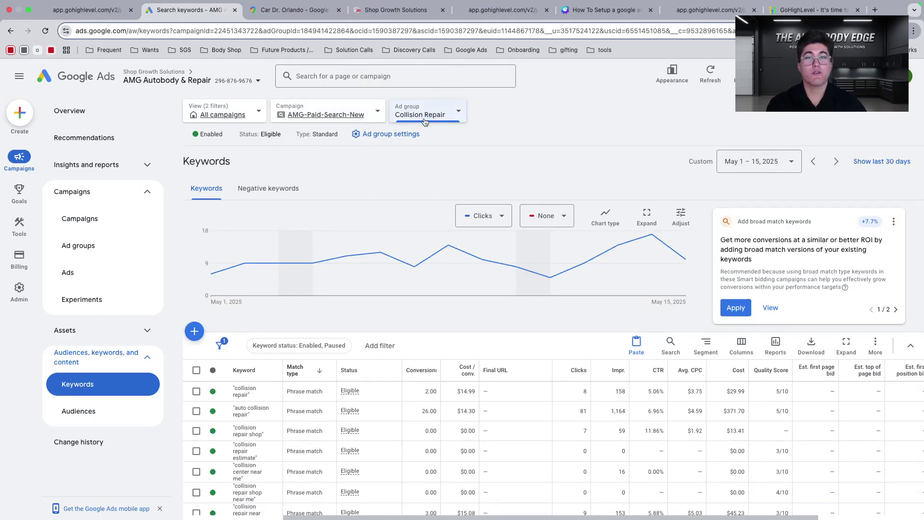
pyautogui.click(120, 280)
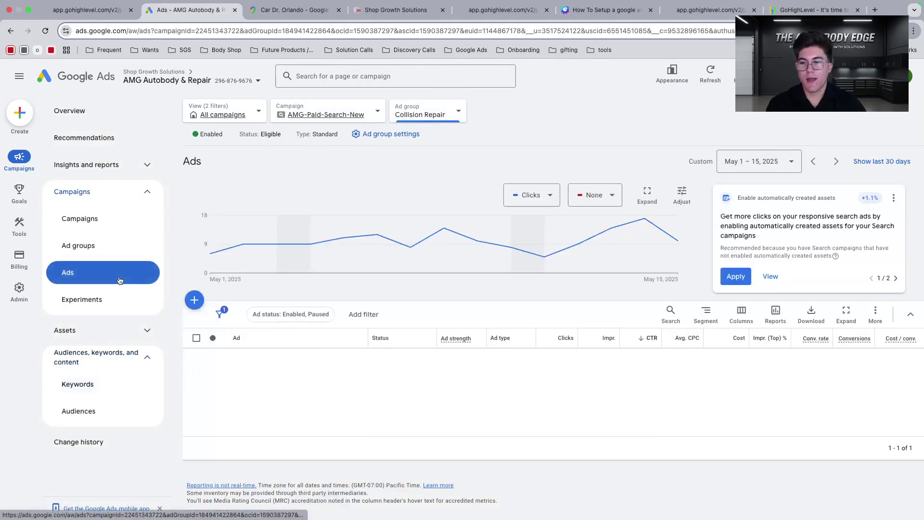
pyautogui.click(363, 365)
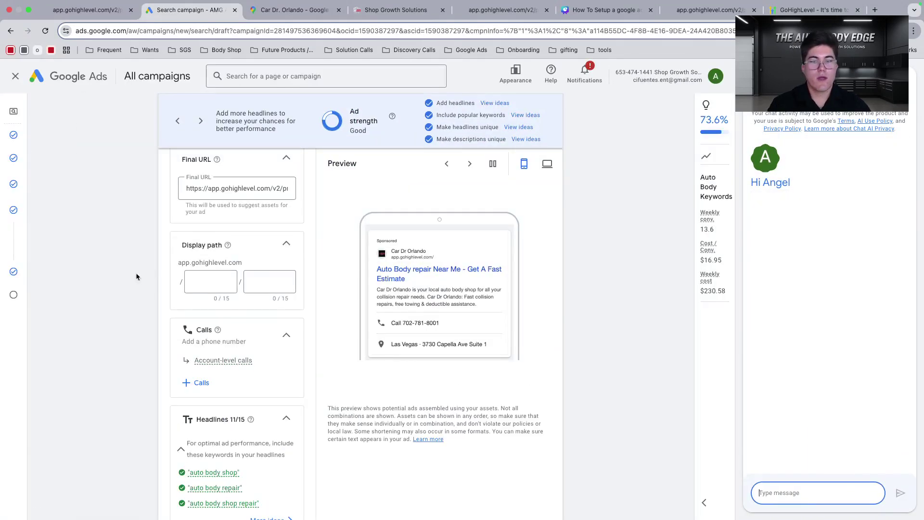
# In the draft search campaign's ad, replace "Auto Body Shop" in the first headline so it reads "Collision Repair Orlando"
pyautogui.scroll(5, 120, 270)
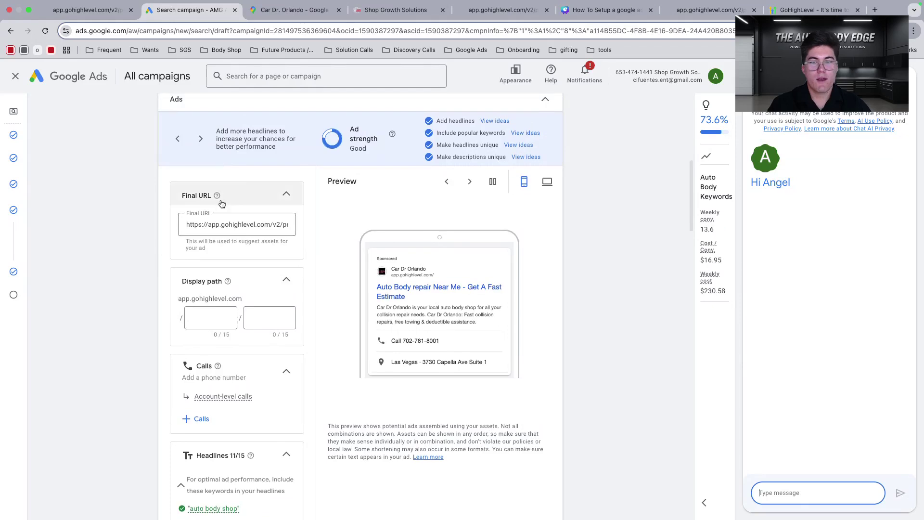
pyautogui.moveTo(13, 289)
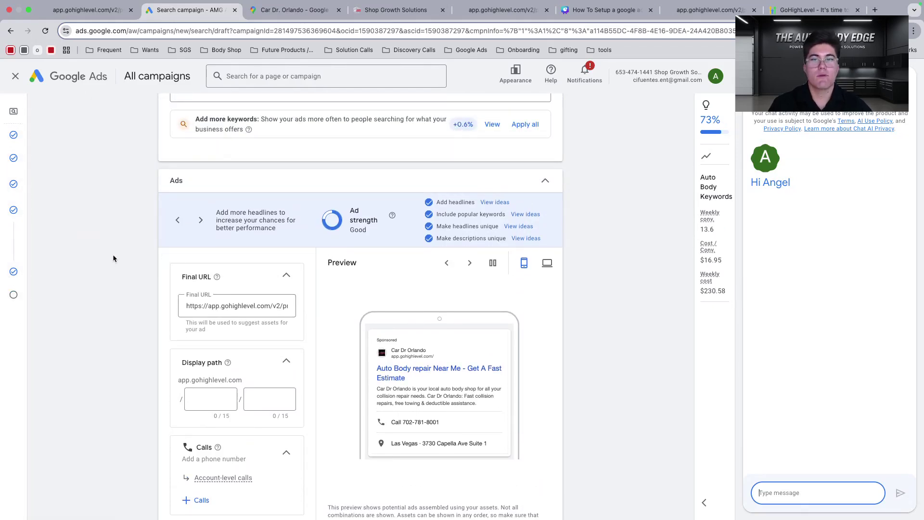
pyautogui.scroll(-1, 113, 259)
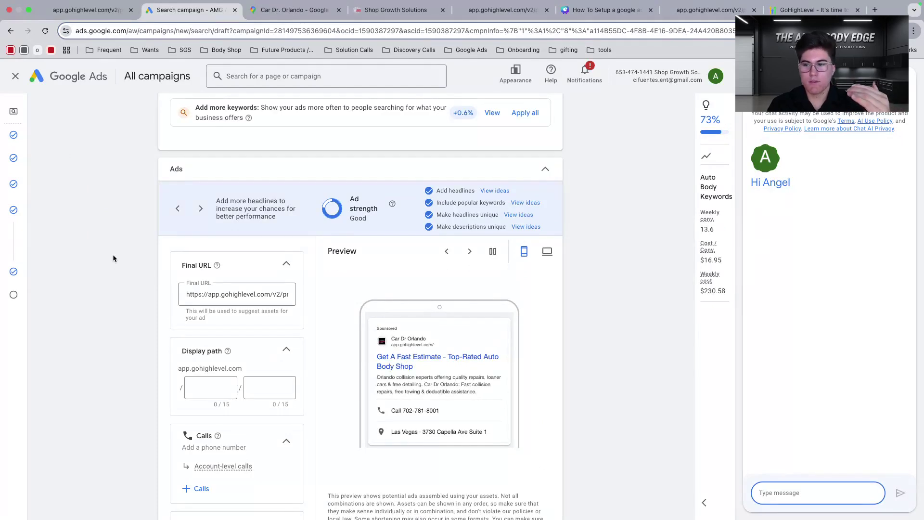
pyautogui.scroll(-10, 113, 254)
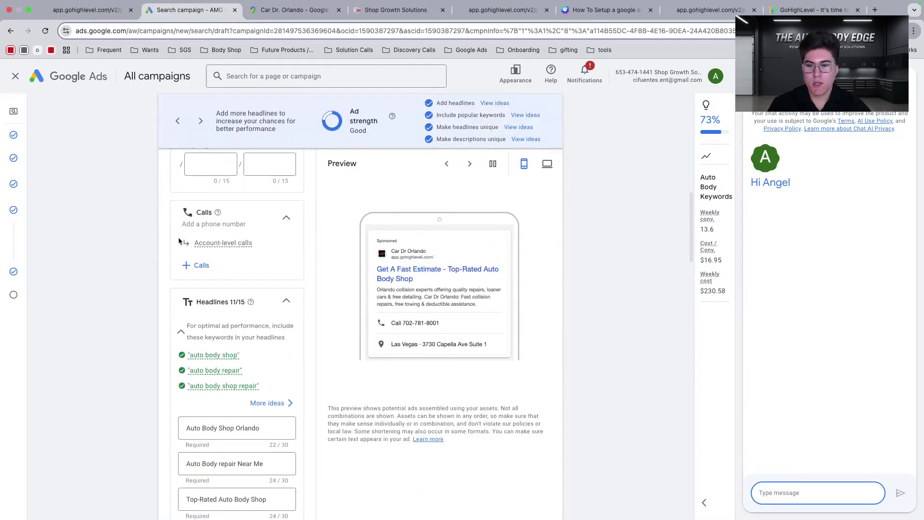
pyautogui.click(191, 212)
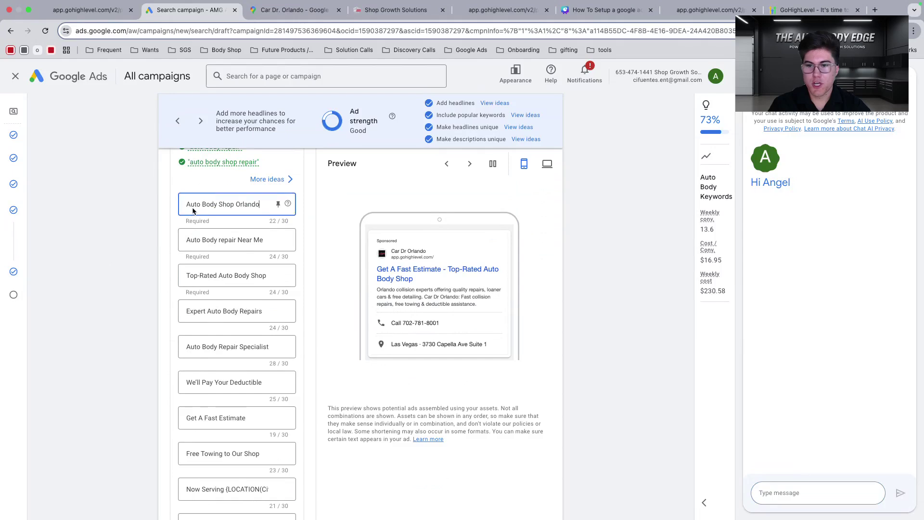
pyautogui.doubleClick(195, 205)
pyautogui.click(215, 205)
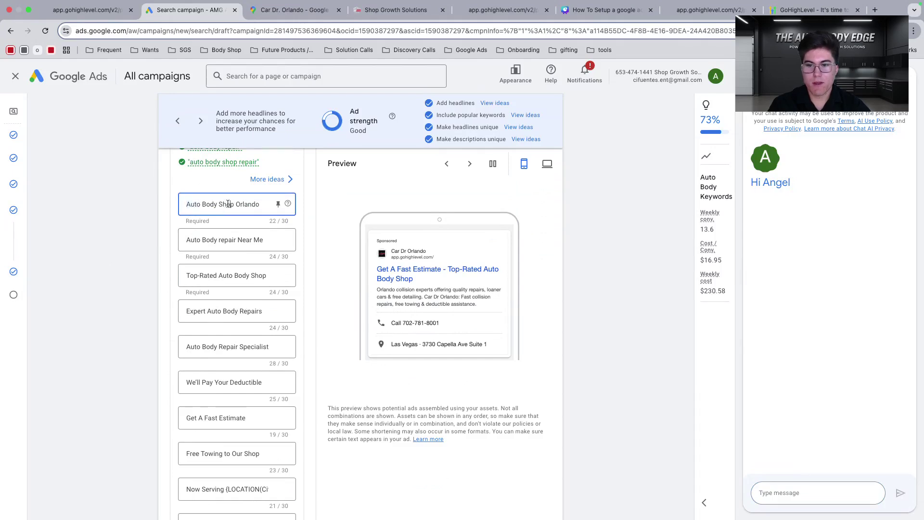
pyautogui.click(222, 203)
pyautogui.moveTo(228, 204)
pyautogui.mouseDown()
pyautogui.moveTo(185, 207)
pyautogui.moveTo(234, 204)
pyautogui.mouseUp()
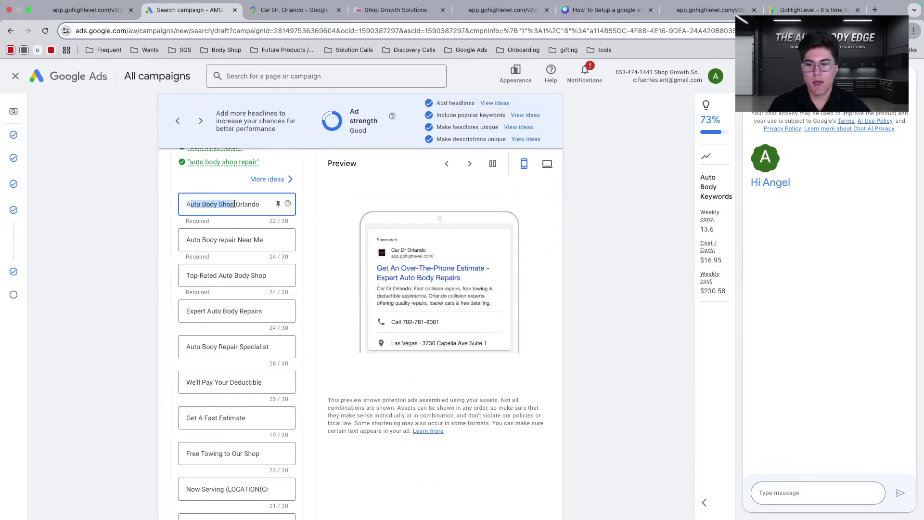
pyautogui.click(234, 204)
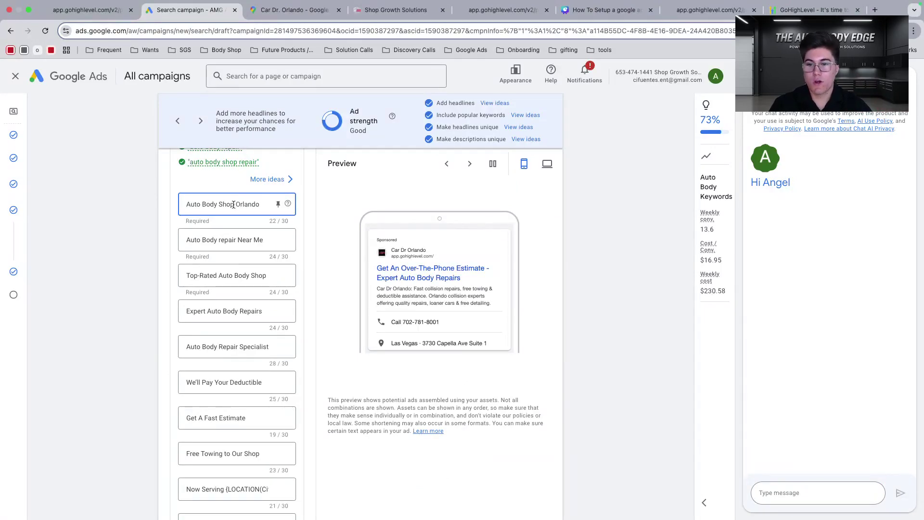
pyautogui.moveTo(234, 204); pyautogui.dragTo(183, 207)
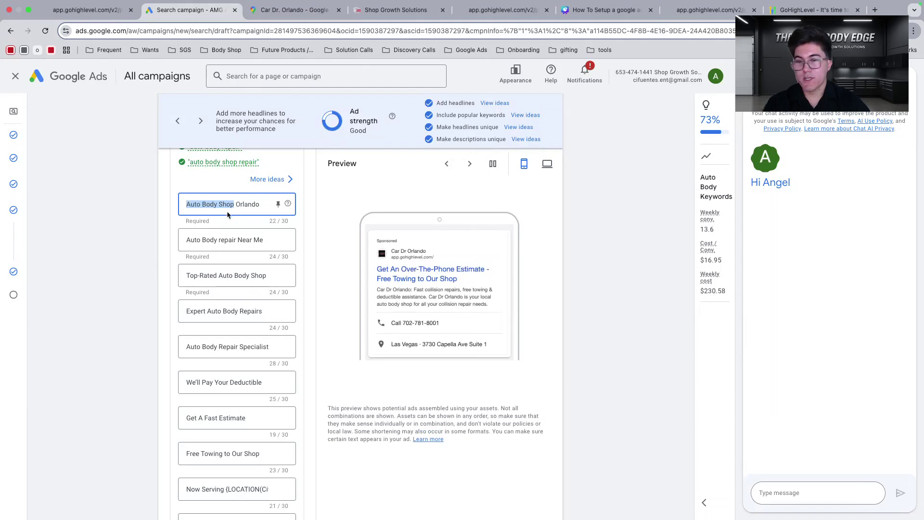
pyautogui.write('Collision Rep')
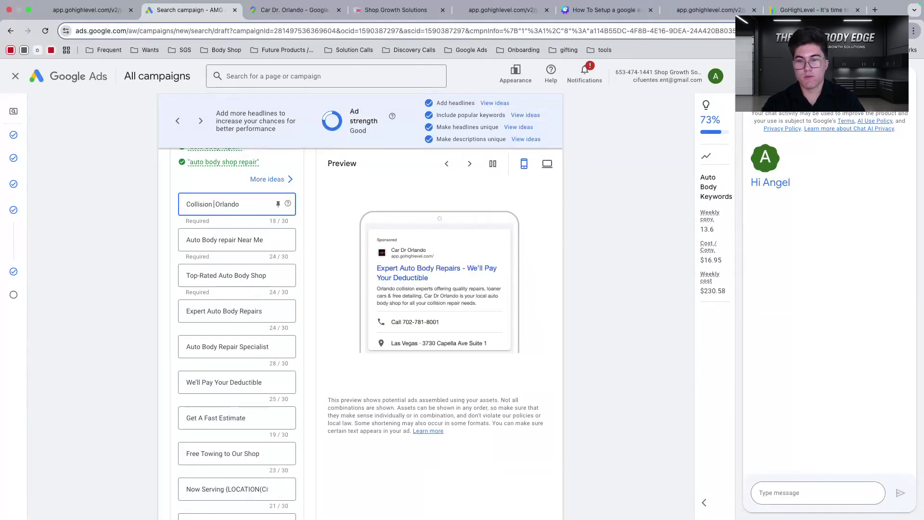
pyautogui.write('air')
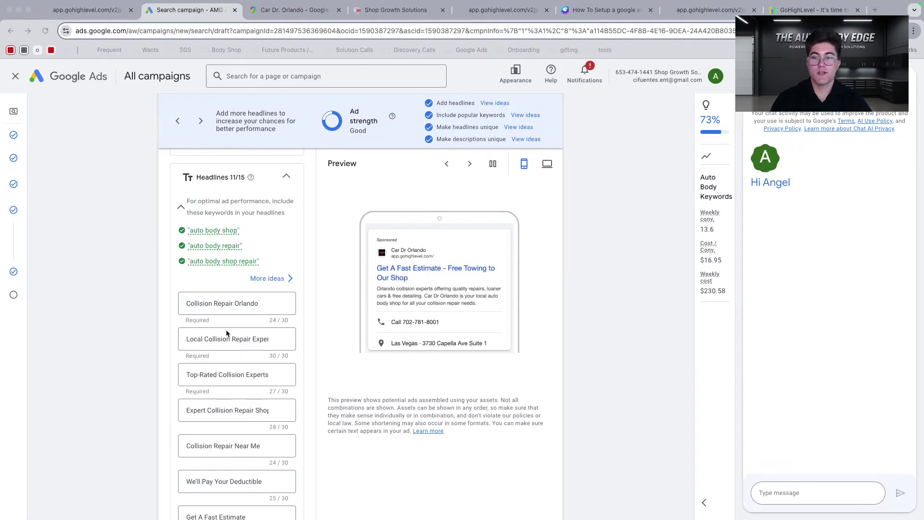
# Compare the ad's collision repair headlines with the phrase-match keywords entered for the draft campaign's ad group
pyautogui.click(205, 305)
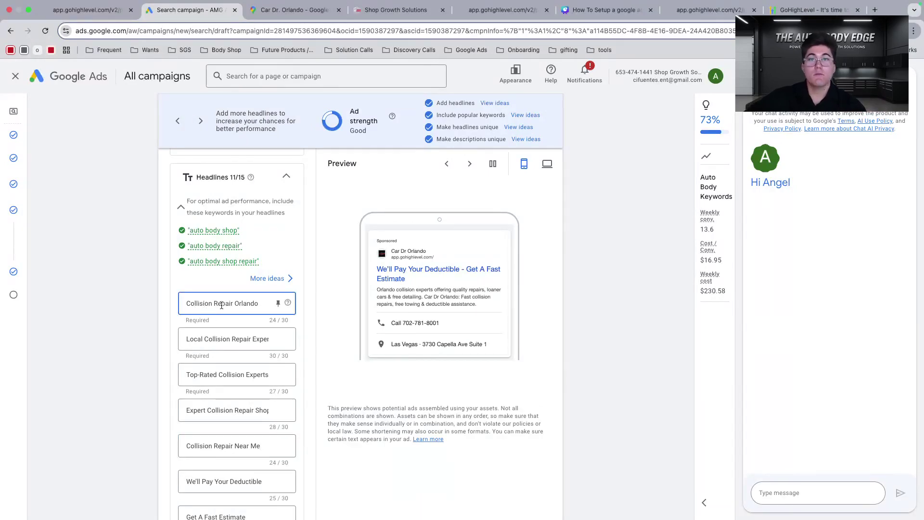
pyautogui.scroll(-1, 222, 305)
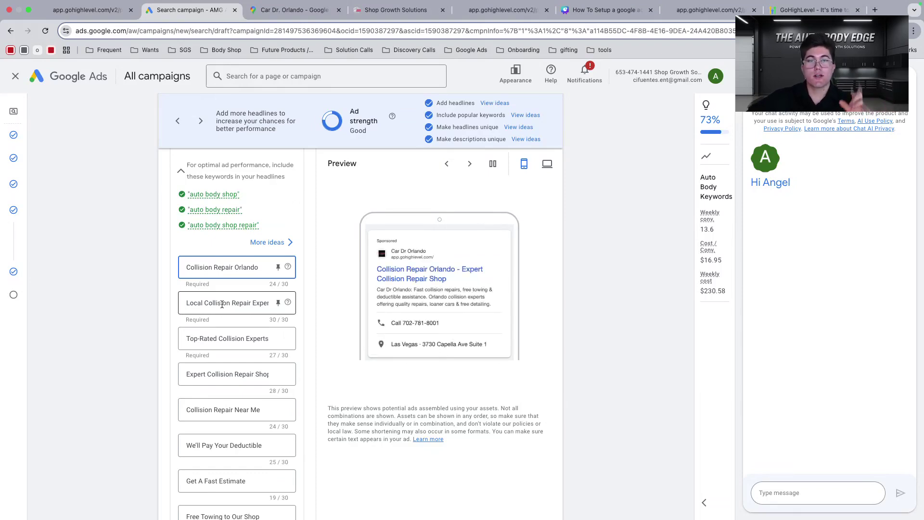
pyautogui.scroll(10, 221, 302)
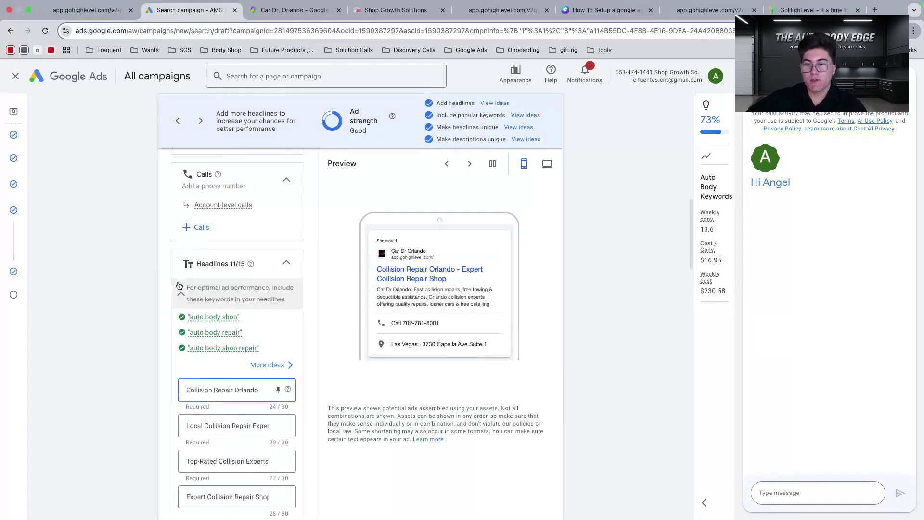
pyautogui.scroll(-2, 220, 294)
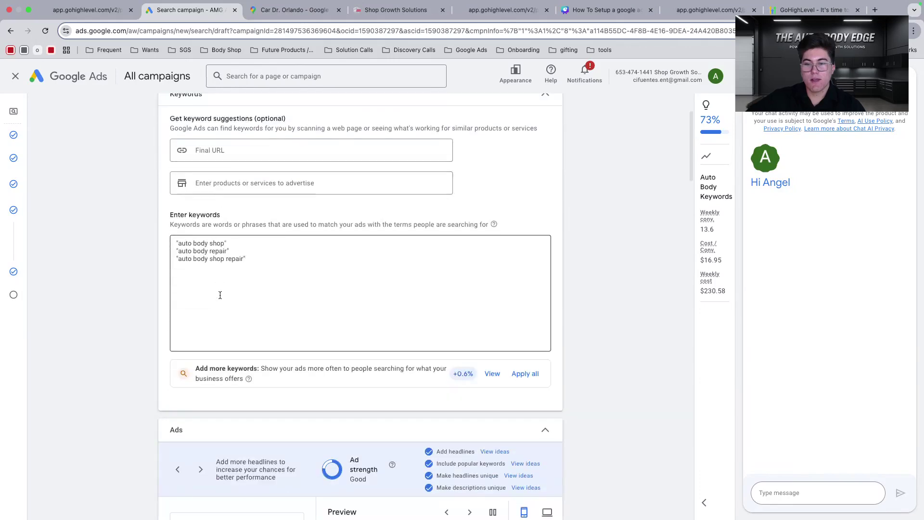
pyautogui.click(259, 263)
pyautogui.moveTo(258, 263); pyautogui.dragTo(143, 221)
pyautogui.click(185, 244)
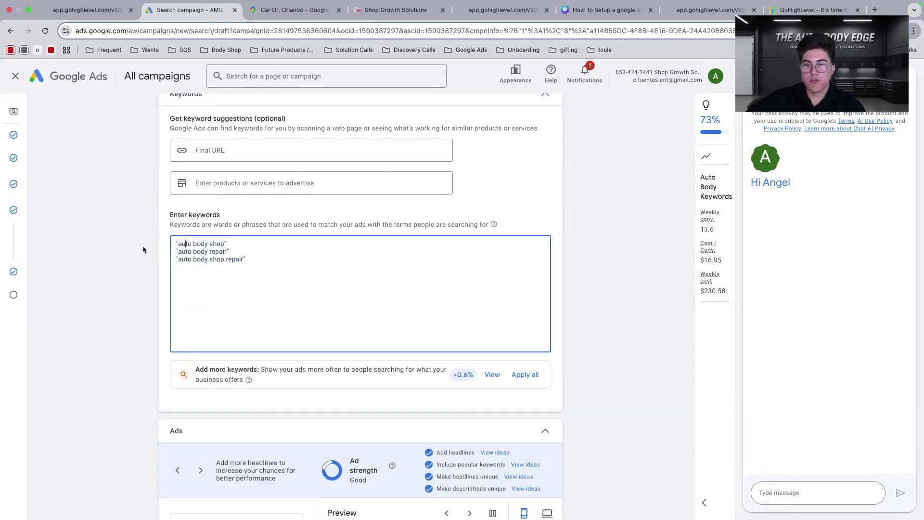
pyautogui.scroll(2, 143, 245)
pyautogui.scroll(-10, 140, 219)
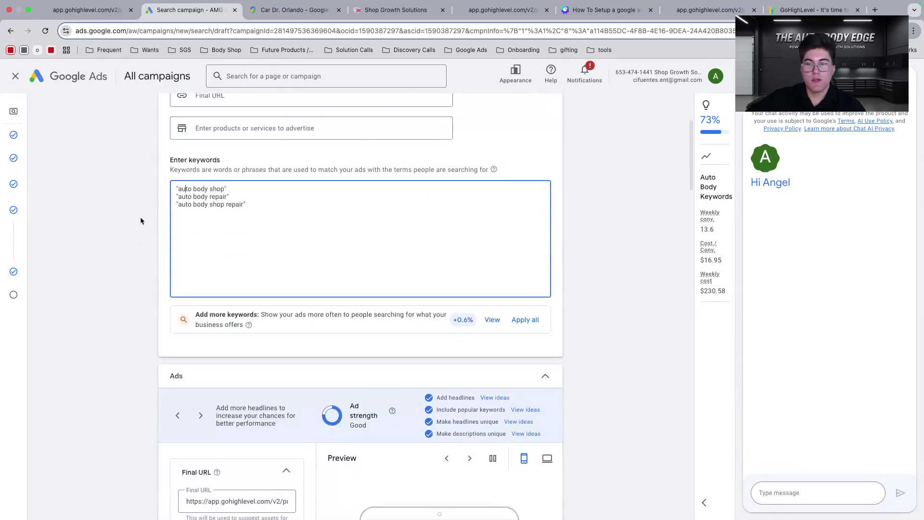
pyautogui.scroll(-1, 141, 219)
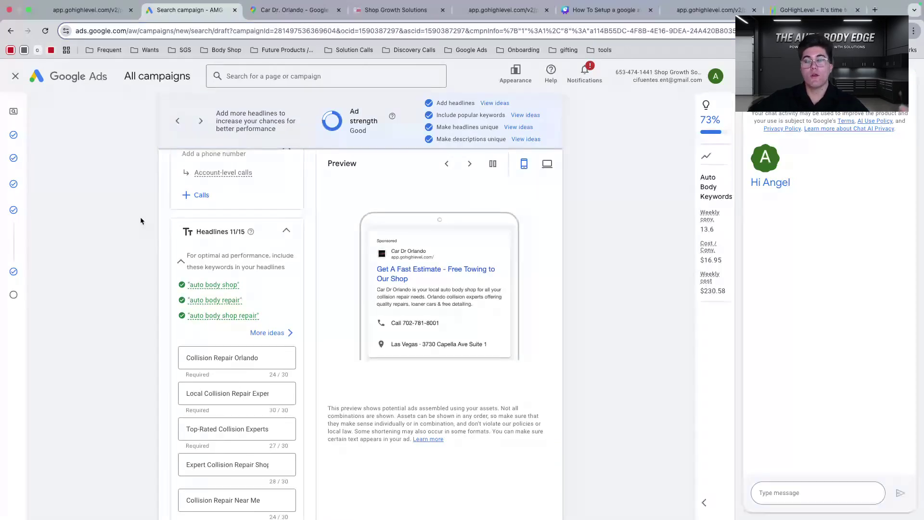
# Review the rest of the ad's headlines, descriptions, images, business name, sitelinks and callouts
pyautogui.scroll(-4, 140, 220)
pyautogui.scroll(-12, 187, 260)
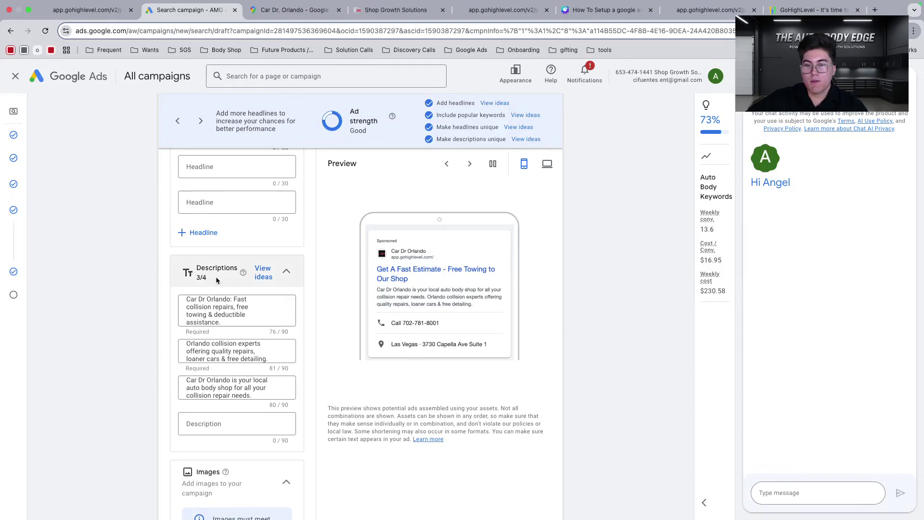
pyautogui.scroll(-3, 202, 317)
pyautogui.scroll(2, 221, 316)
pyautogui.scroll(10, 223, 316)
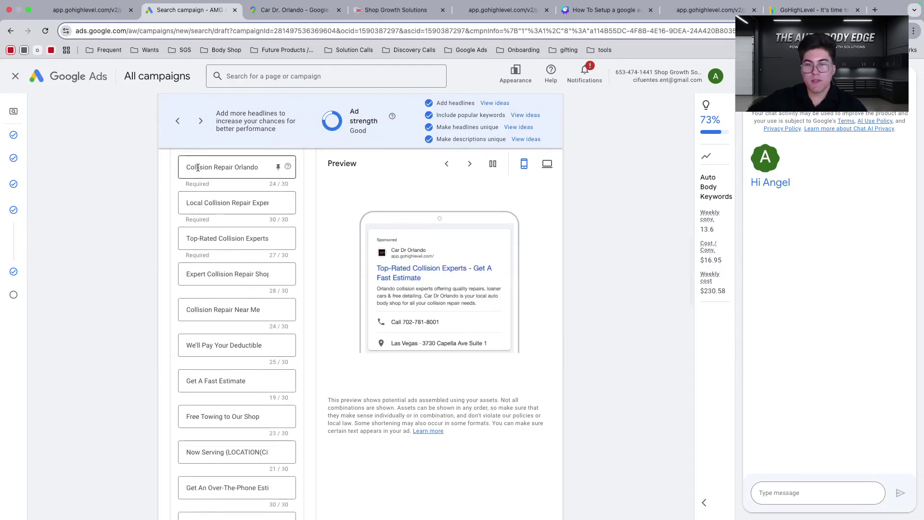
pyautogui.scroll(3, 201, 216)
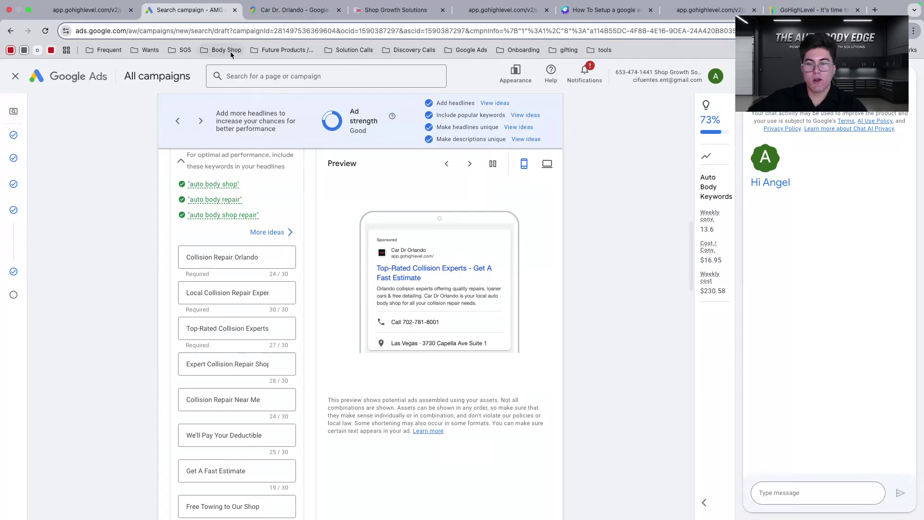
pyautogui.scroll(-4, 236, 183)
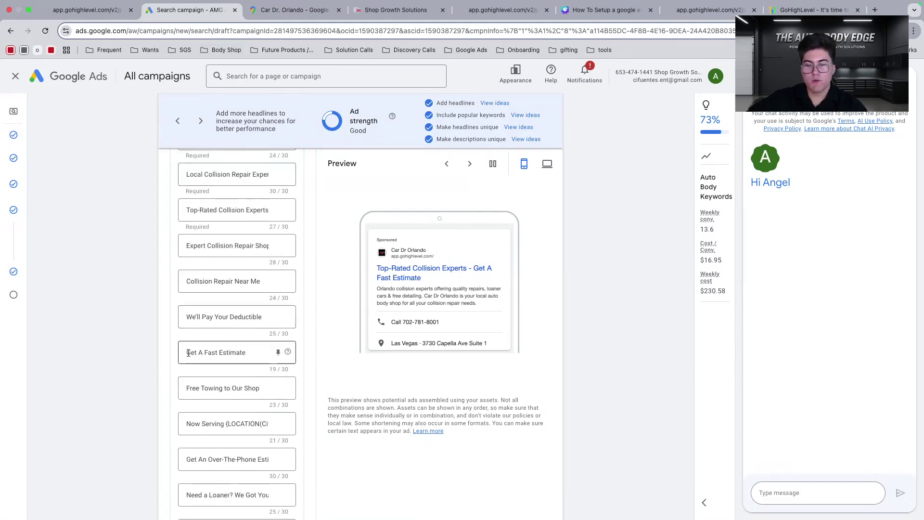
pyautogui.scroll(-1, 217, 370)
pyautogui.scroll(-1, 187, 364)
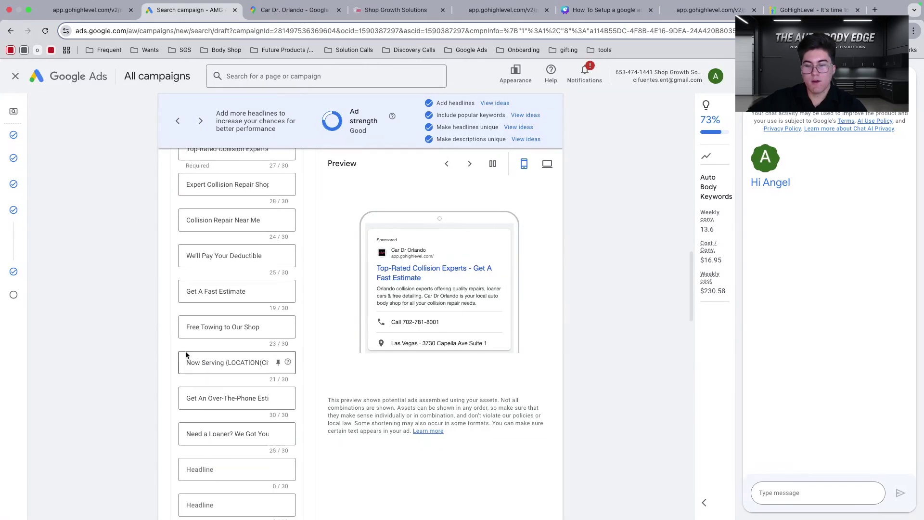
pyautogui.scroll(-3, 188, 358)
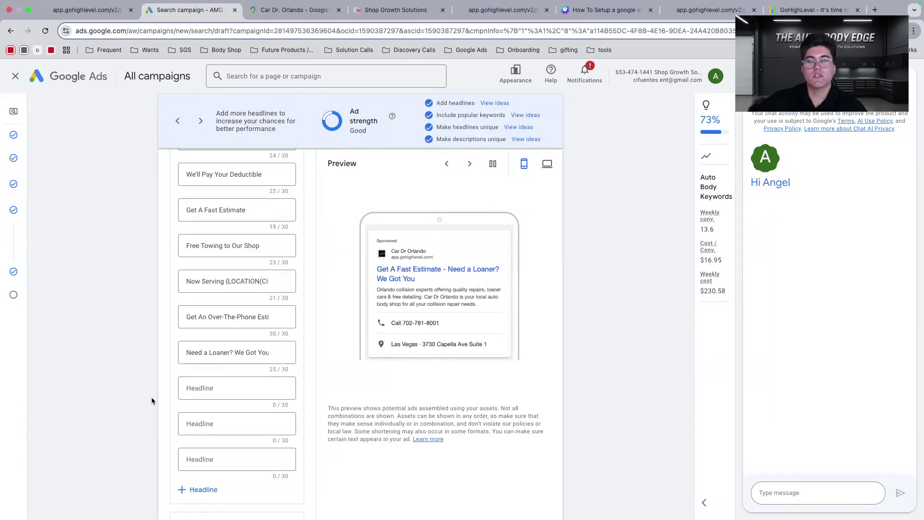
pyautogui.scroll(-2, 151, 401)
pyautogui.scroll(-3, 203, 314)
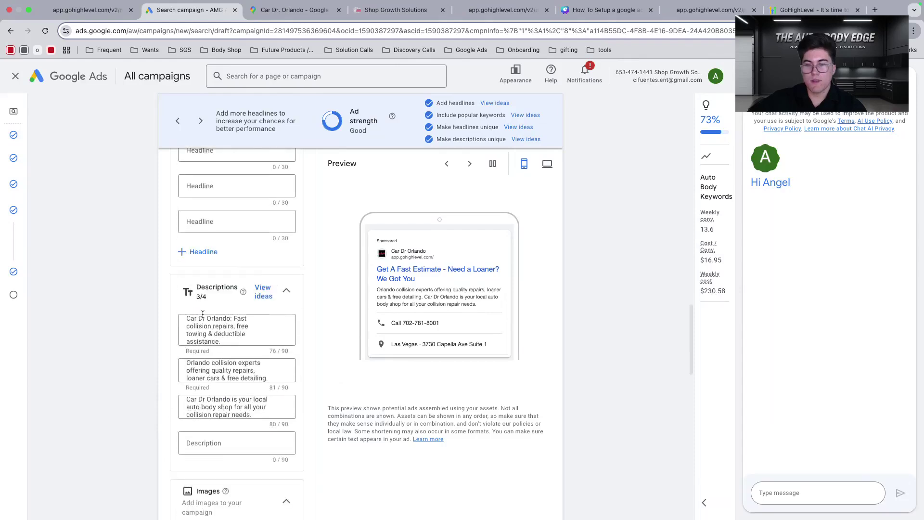
pyautogui.scroll(-7, 203, 314)
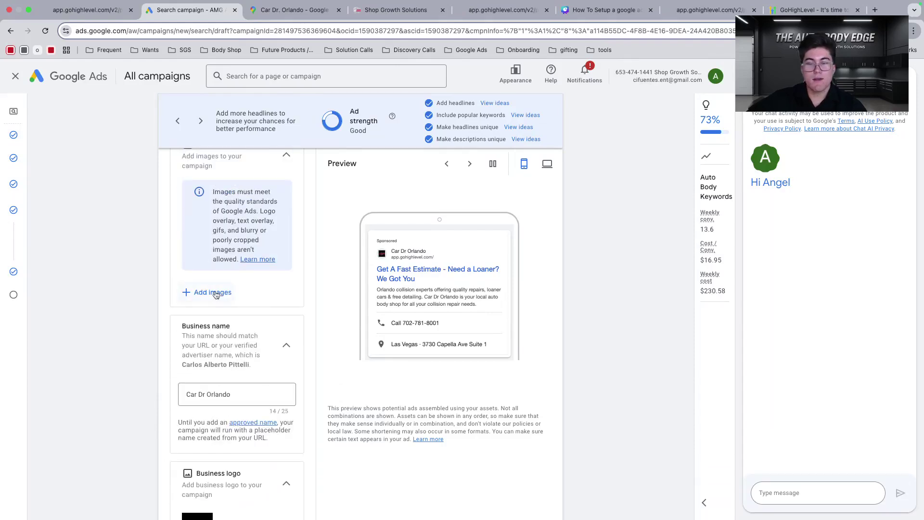
pyautogui.scroll(-12, 215, 295)
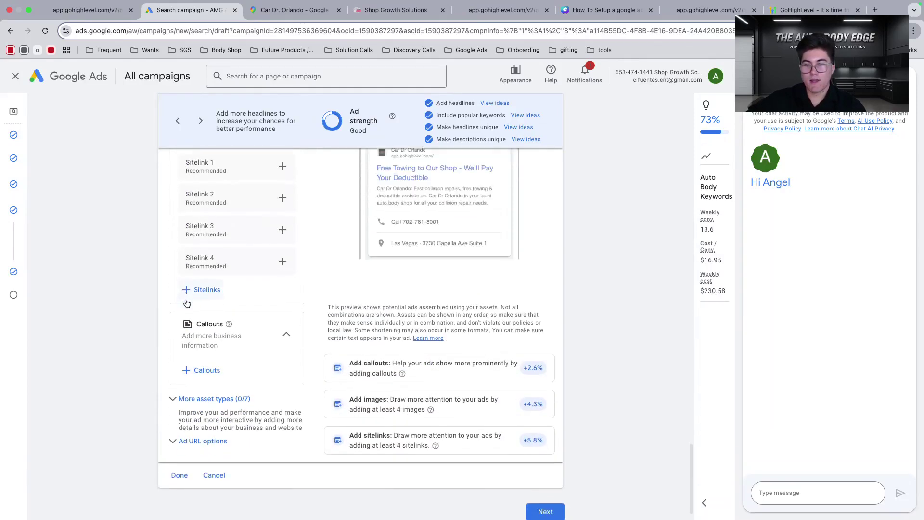
pyautogui.scroll(20, 187, 303)
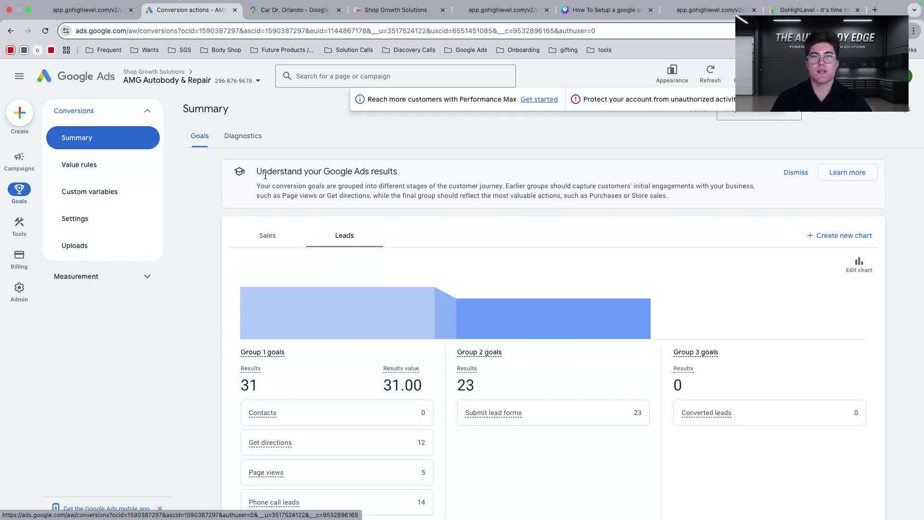
# Open the account's conversion goals summary and start a new conversion action that tracks actions on the website
pyautogui.click(19, 160)
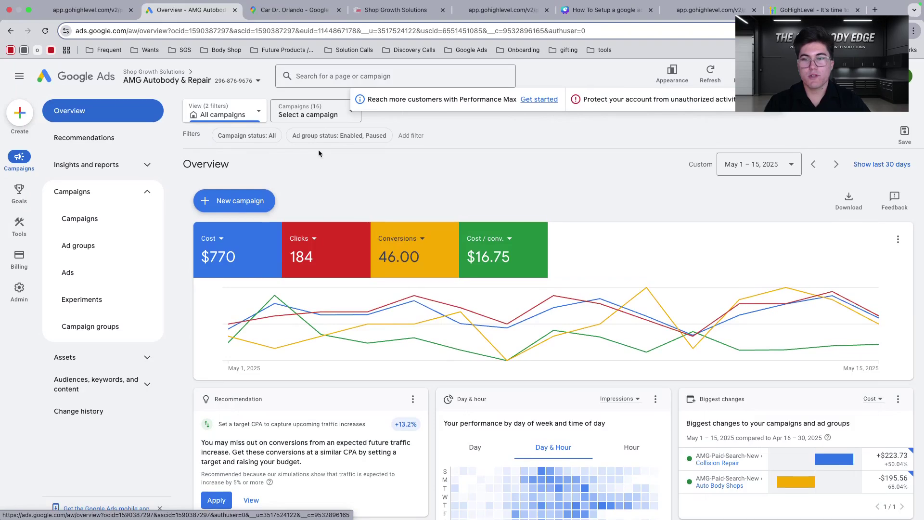
pyautogui.scroll(-1, 319, 149)
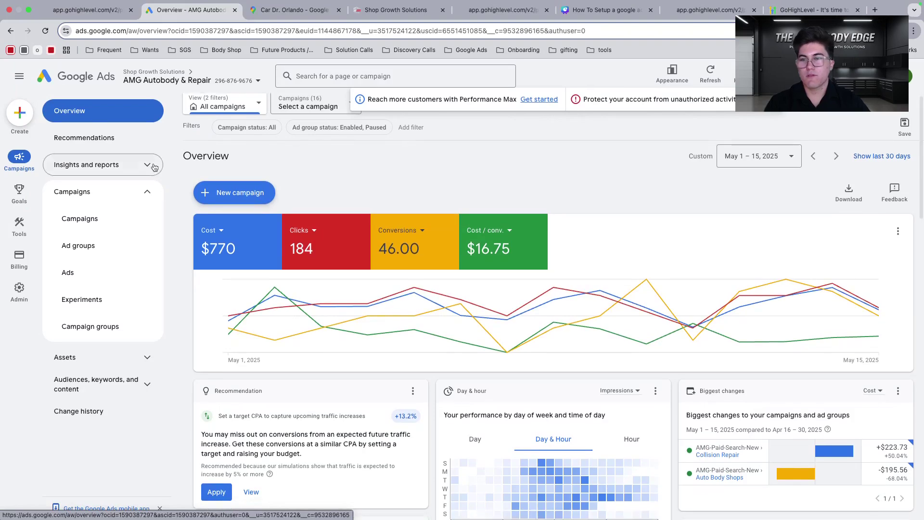
pyautogui.click(19, 192)
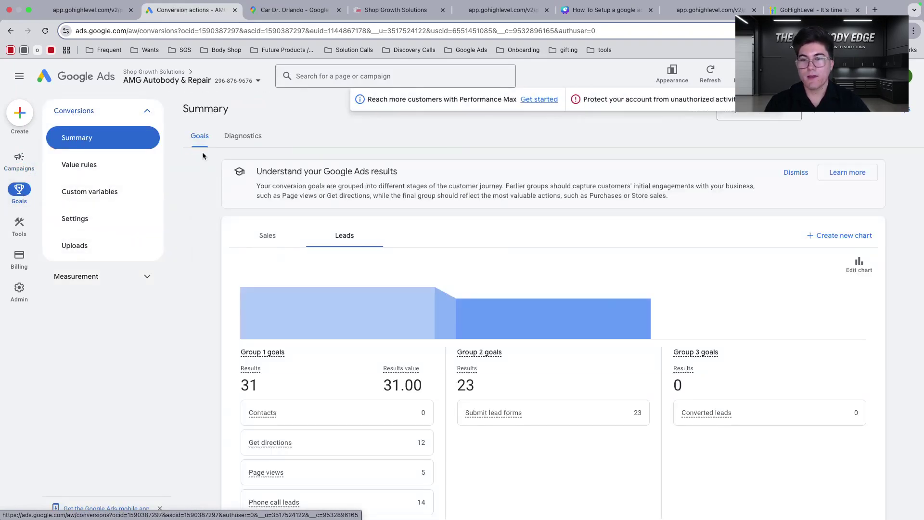
pyautogui.scroll(-8, 203, 156)
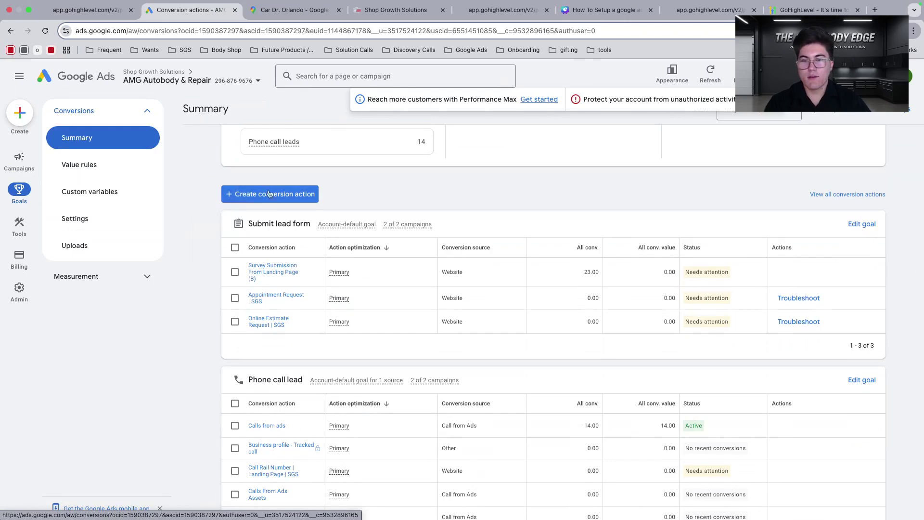
pyautogui.click(307, 194)
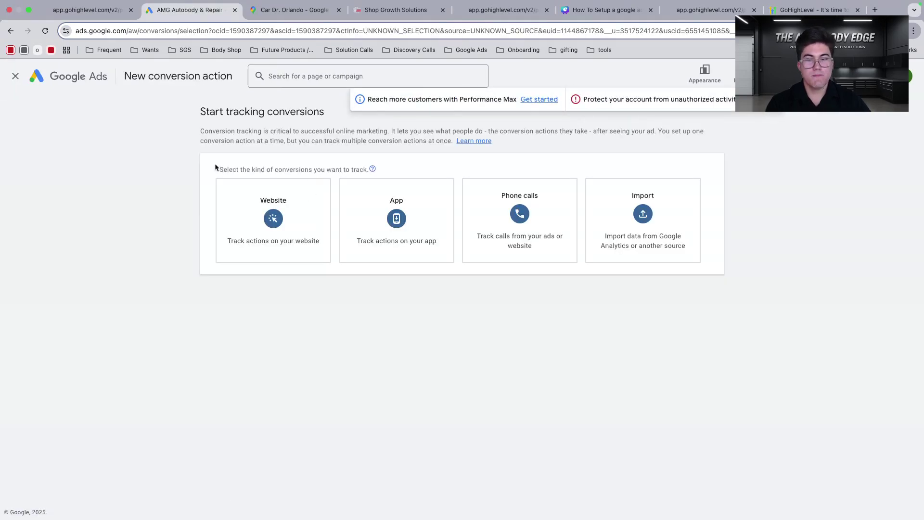
pyautogui.click(269, 216)
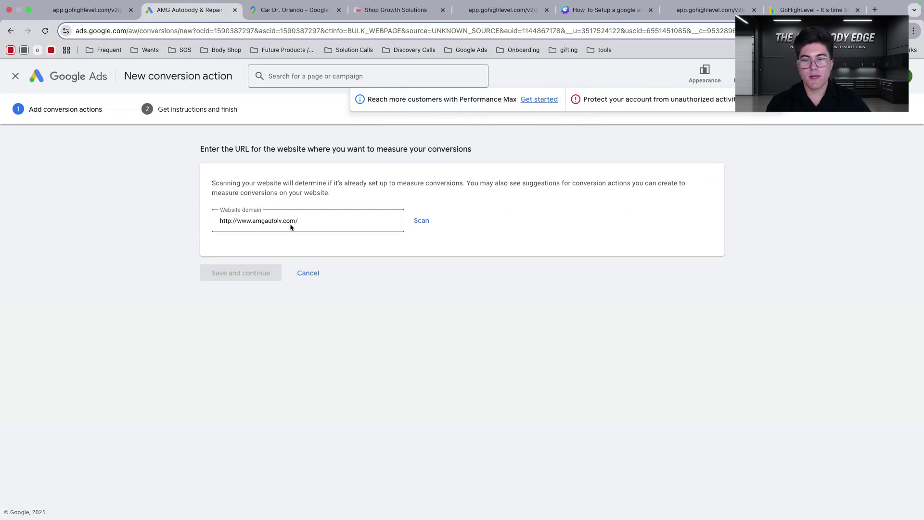
# Replace the website domain with the app.gohighlevel.com preview URL of the Collision Repair landing page and scan it
pyautogui.press('super+a')
pyautogui.press('BackSpace')
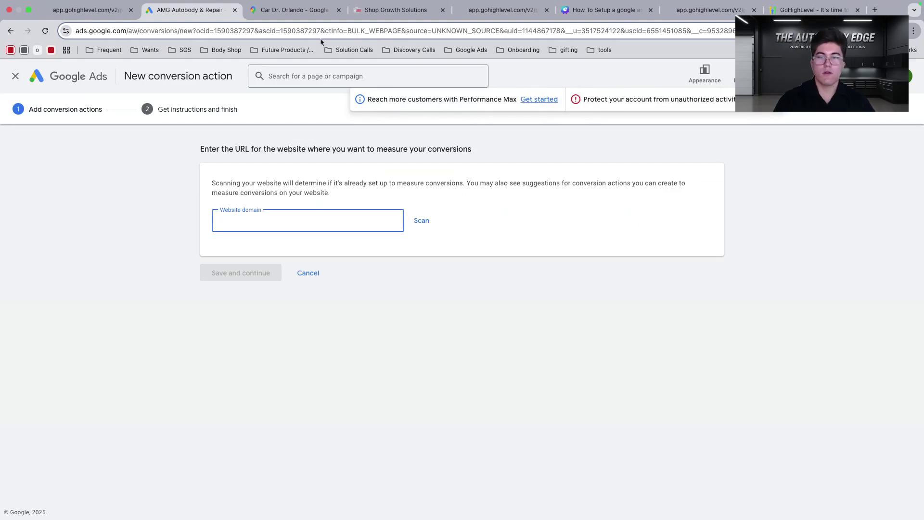
pyautogui.click(491, 15)
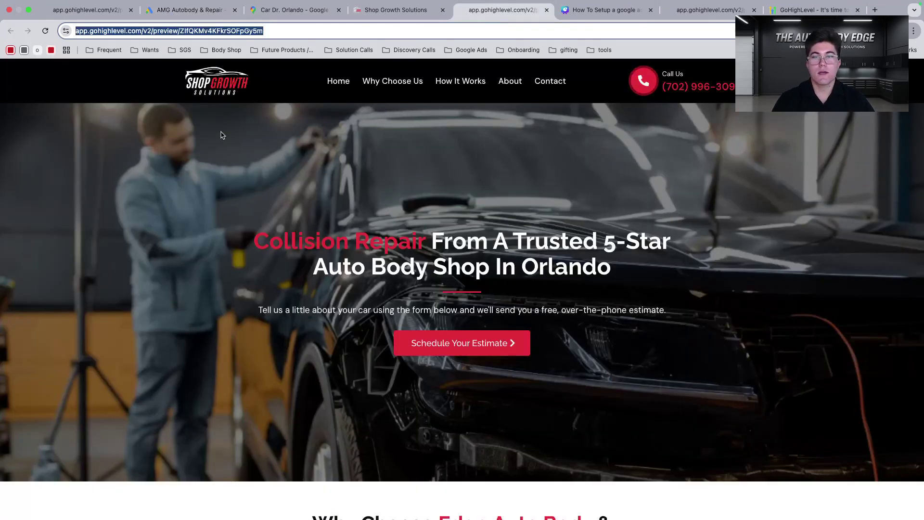
pyautogui.click(192, 10)
pyautogui.press('super+v')
pyautogui.click(342, 203)
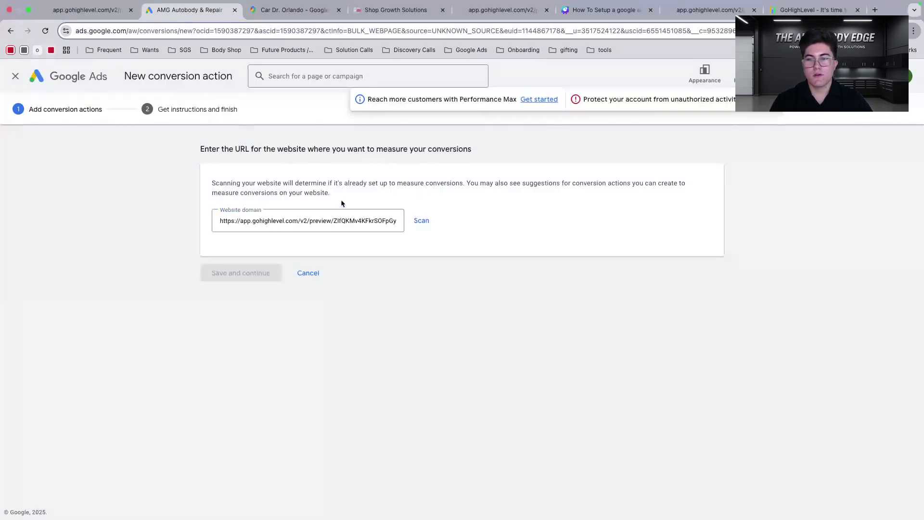
pyautogui.click(421, 221)
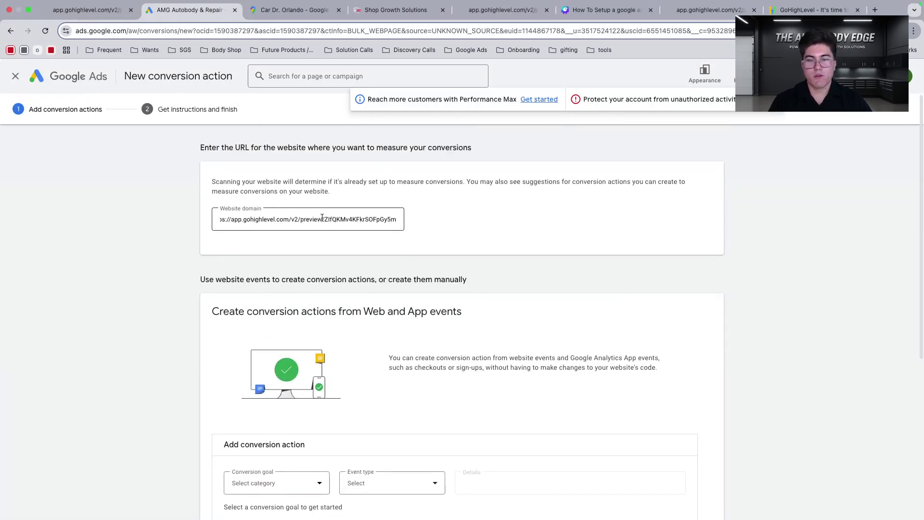
# Discard the conversion action entry based on web and app events, and start adding a conversion action manually using code
pyautogui.scroll(-5, 270, 260)
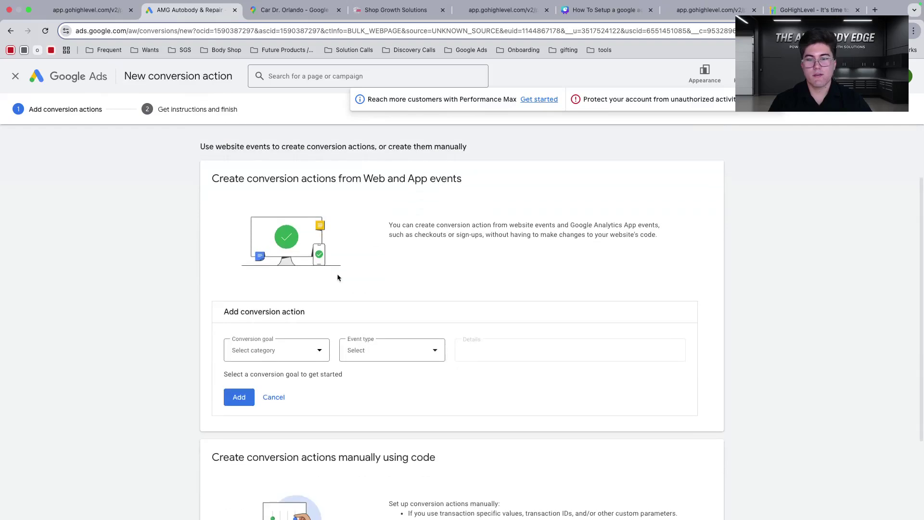
pyautogui.scroll(2, 336, 309)
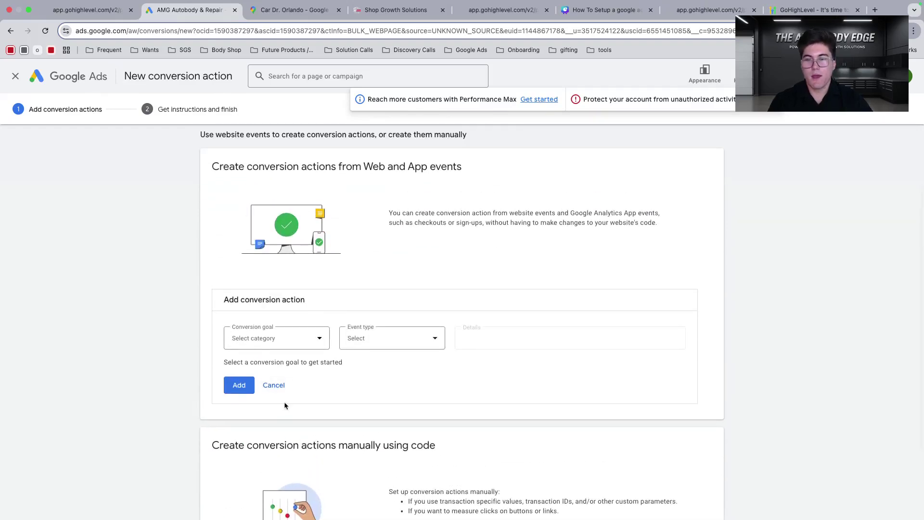
pyautogui.click(278, 388)
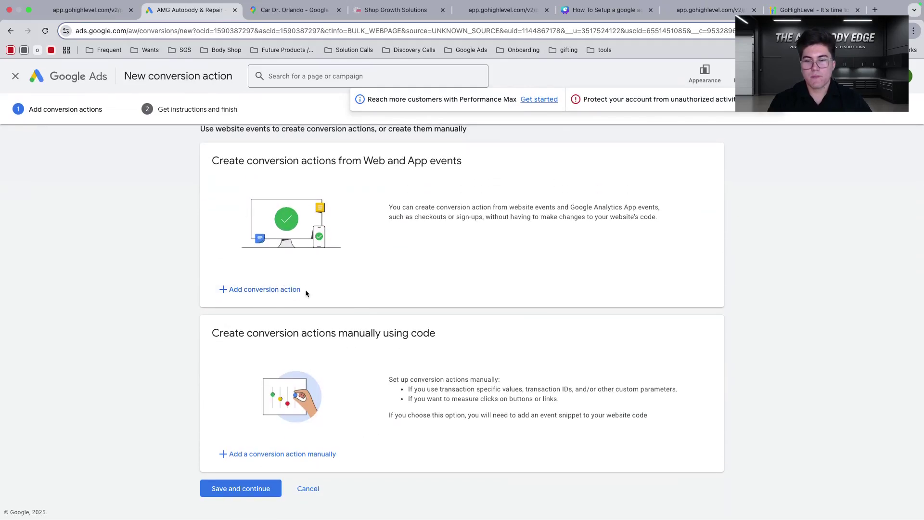
pyautogui.moveTo(235, 333); pyautogui.dragTo(492, 341)
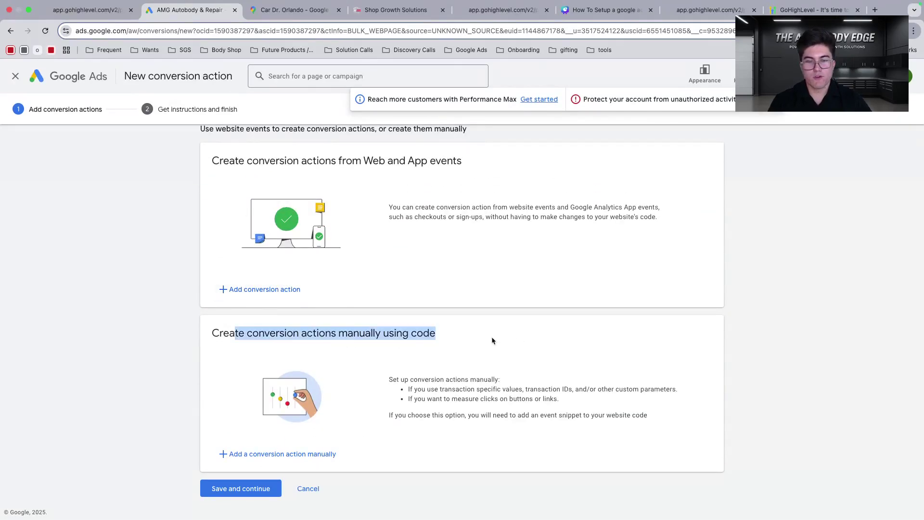
pyautogui.click(268, 454)
pyautogui.scroll(-1, 346, 244)
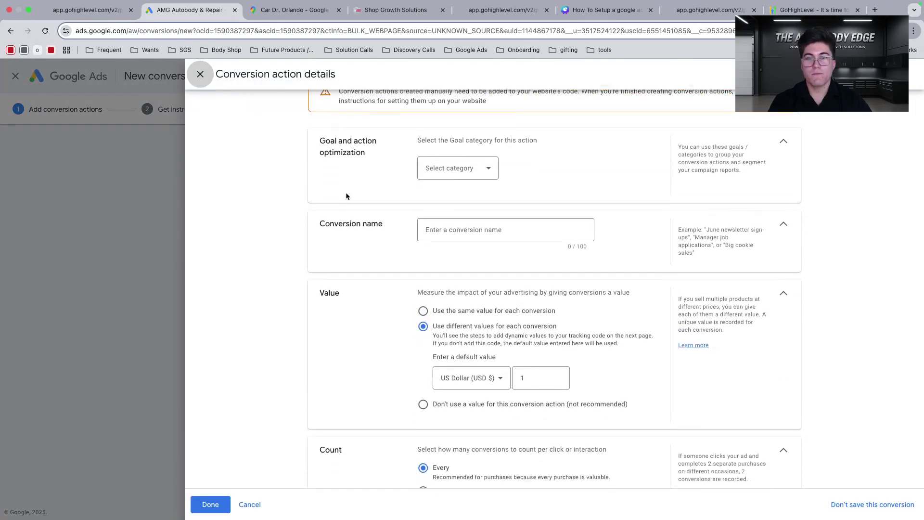
# Set the manual conversion action's goal category to Submit lead form and check its conversion action optimization options
pyautogui.click(461, 165)
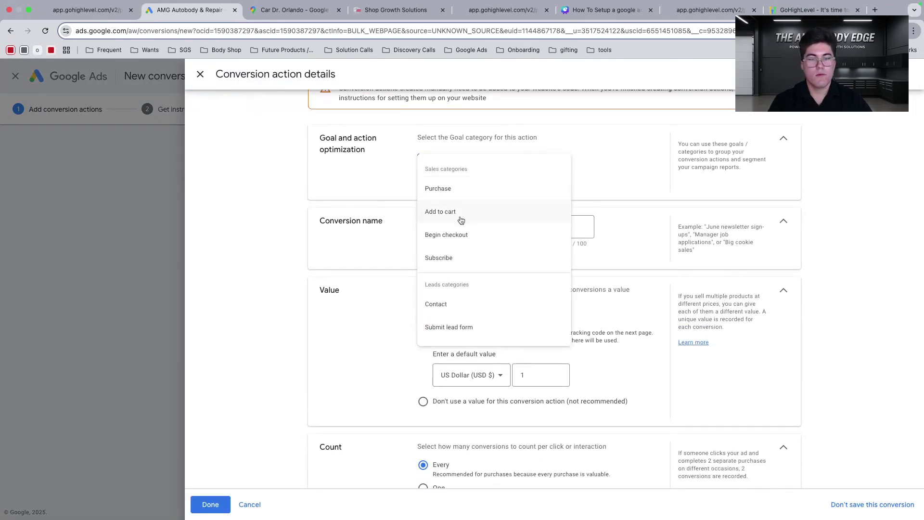
pyautogui.scroll(-2, 461, 226)
pyautogui.scroll(2, 461, 231)
pyautogui.scroll(-1, 460, 226)
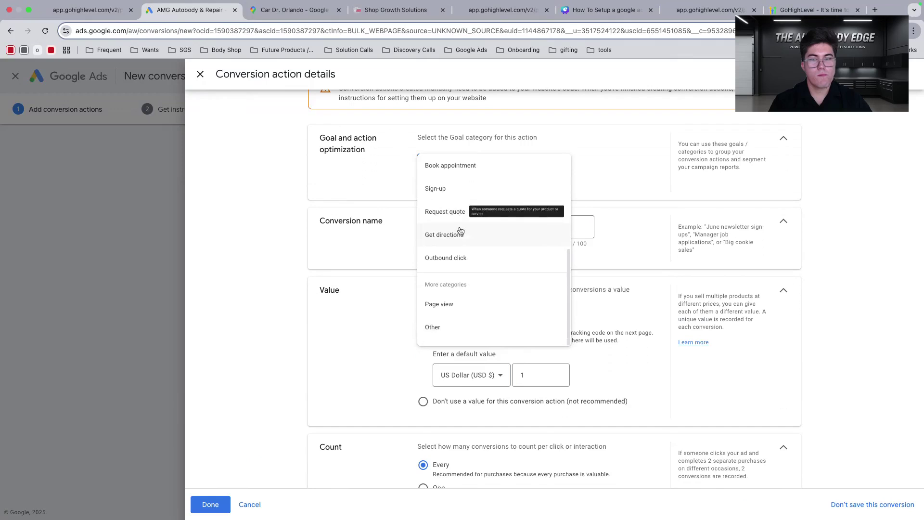
pyautogui.scroll(3, 456, 289)
pyautogui.scroll(1, 458, 249)
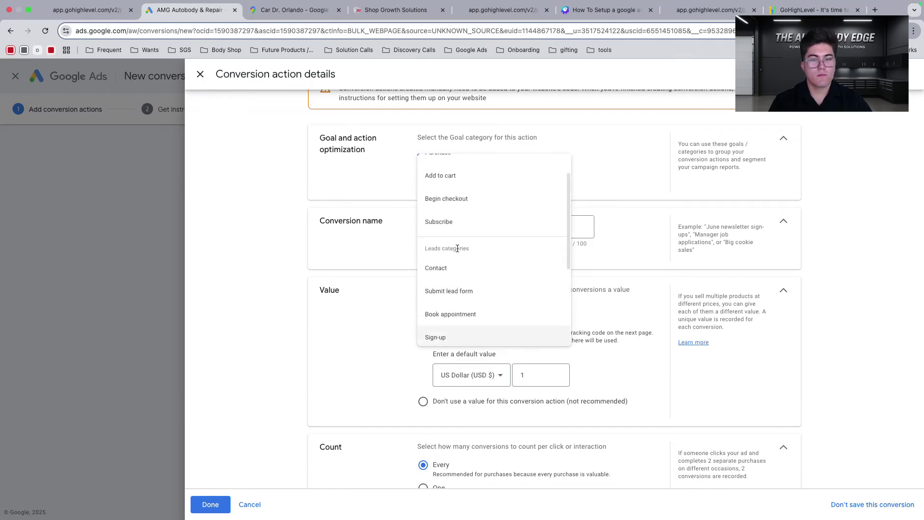
pyautogui.click(462, 296)
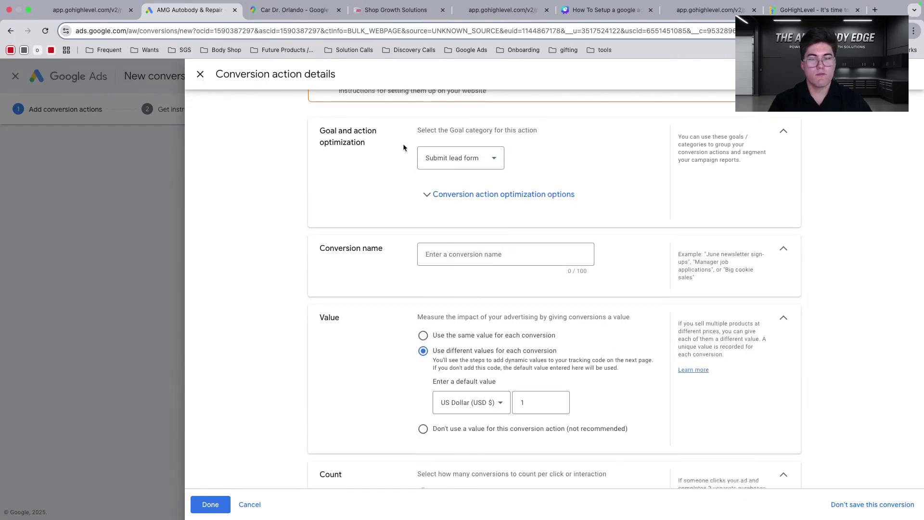
pyautogui.scroll(-1, 403, 144)
pyautogui.click(427, 166)
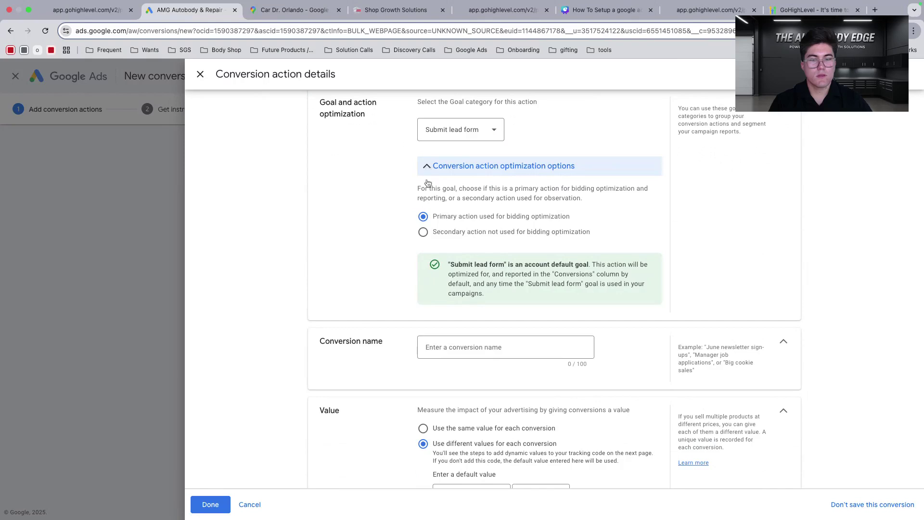
pyautogui.click(450, 166)
# Name the conversion Submit Lead Form and choose not to use a value for this conversion action
pyautogui.scroll(-3, 406, 174)
pyautogui.click(452, 141)
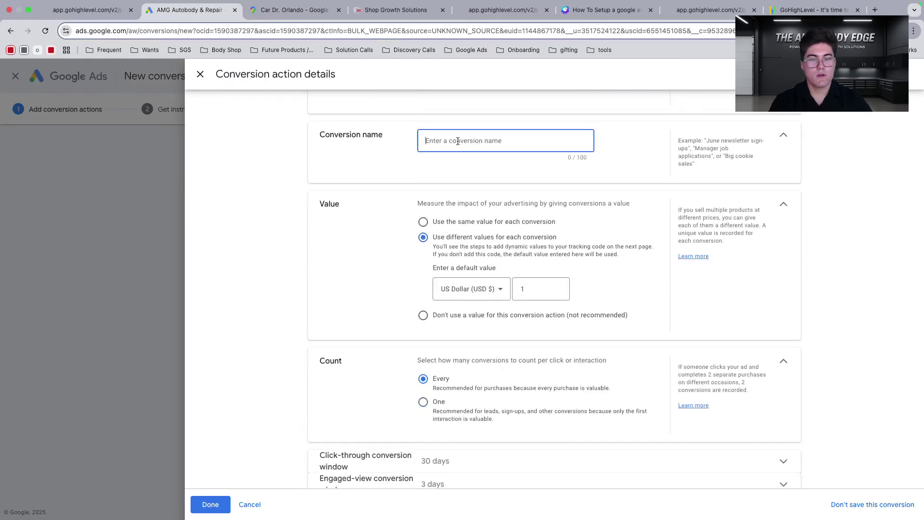
pyautogui.write('Submi')
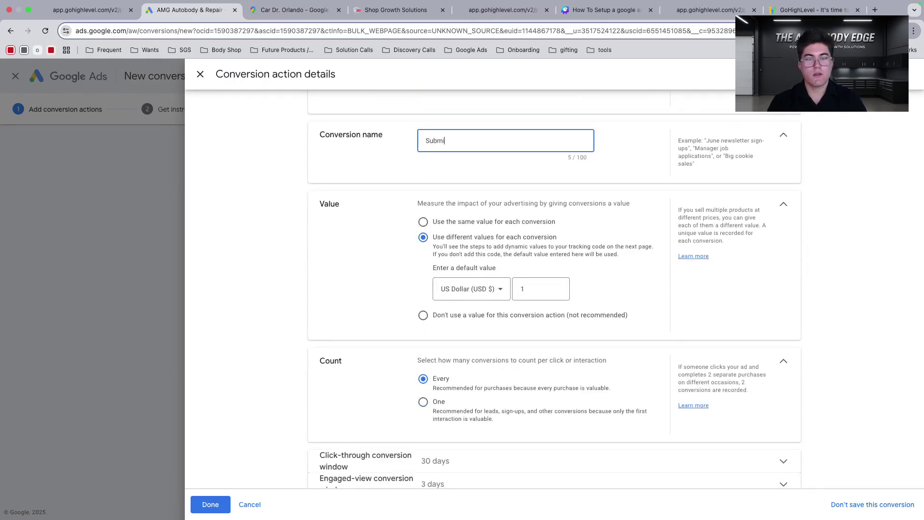
pyautogui.write('t Lead Form')
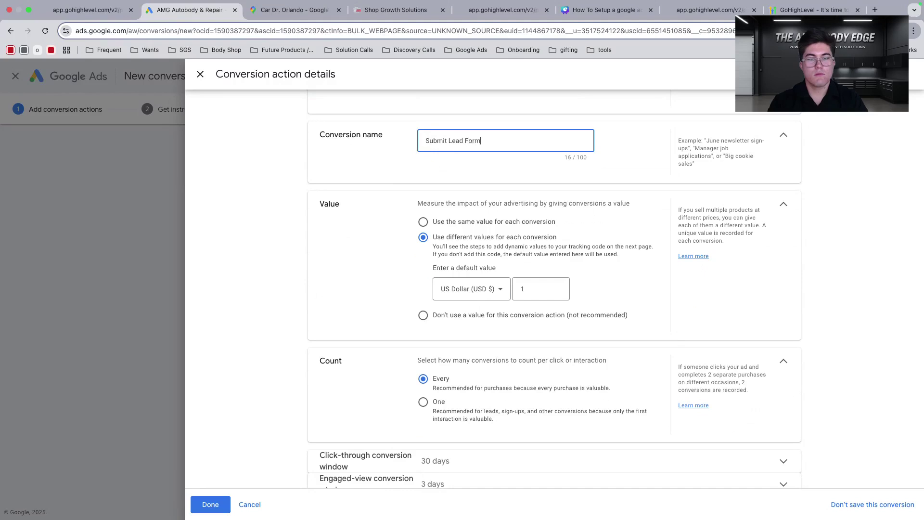
pyautogui.scroll(-1, 429, 283)
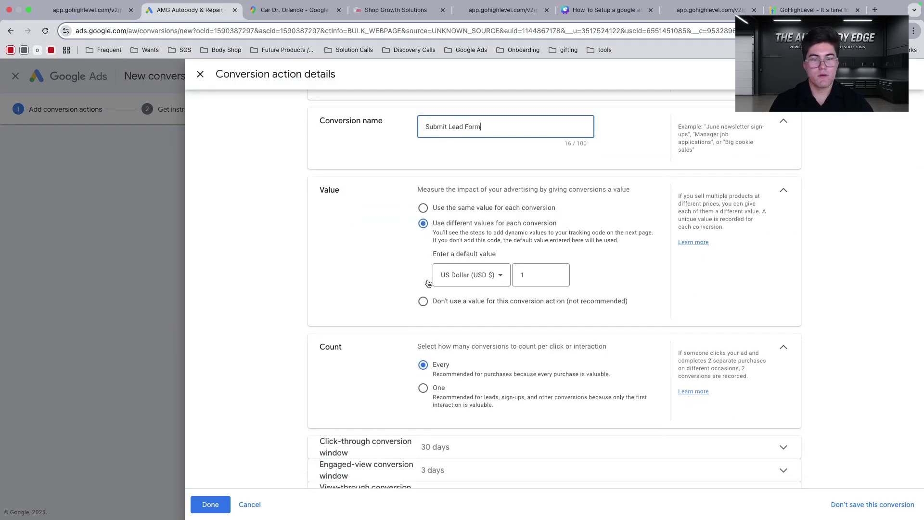
pyautogui.click(424, 300)
# Examine the count choices, click-through conversion window and remaining settings of the conversion action
pyautogui.scroll(-2, 403, 273)
pyautogui.moveTo(312, 281); pyautogui.dragTo(406, 282)
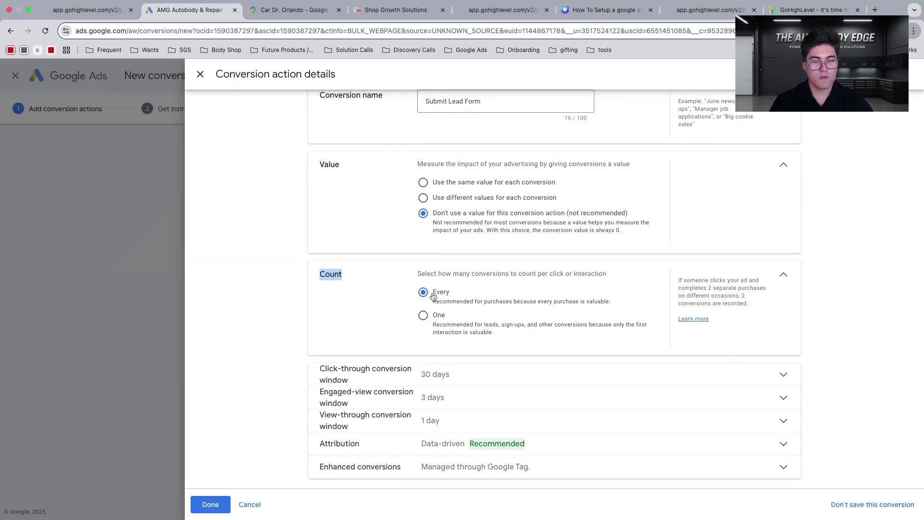
pyautogui.click(369, 355)
pyautogui.click(453, 373)
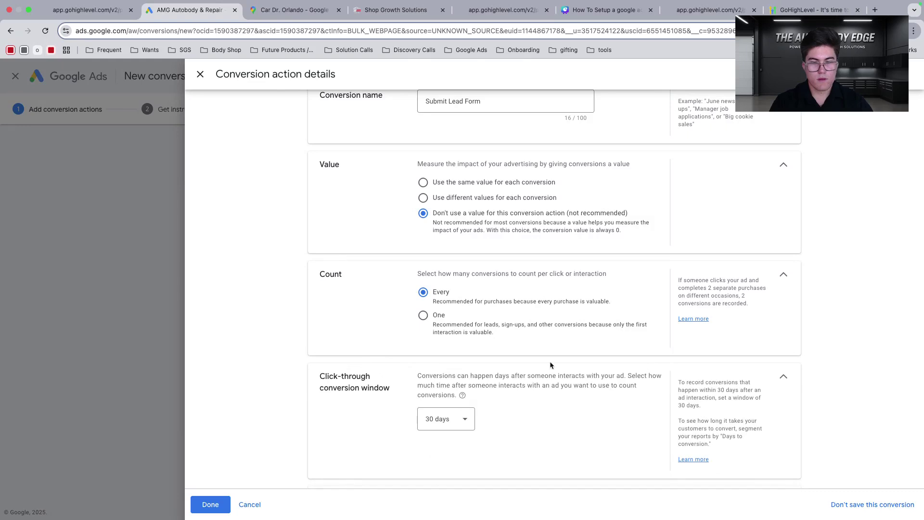
pyautogui.click(784, 378)
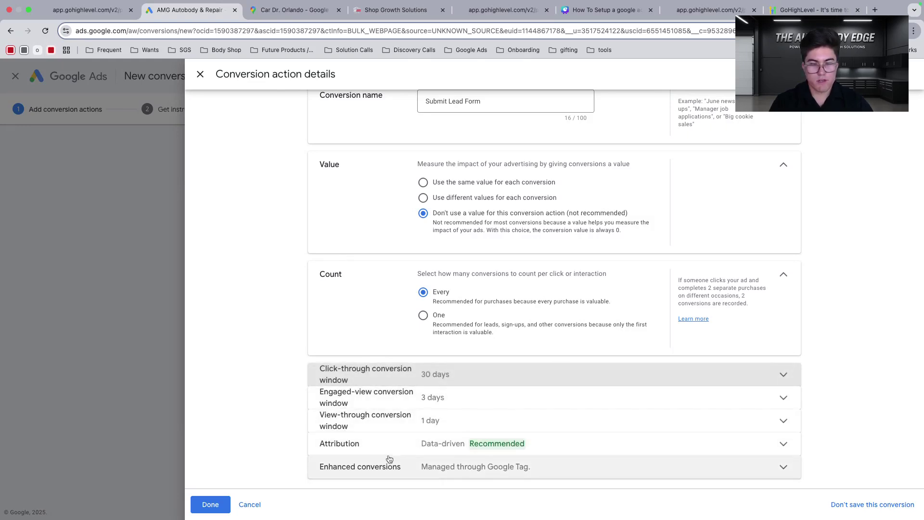
pyautogui.scroll(4, 645, 373)
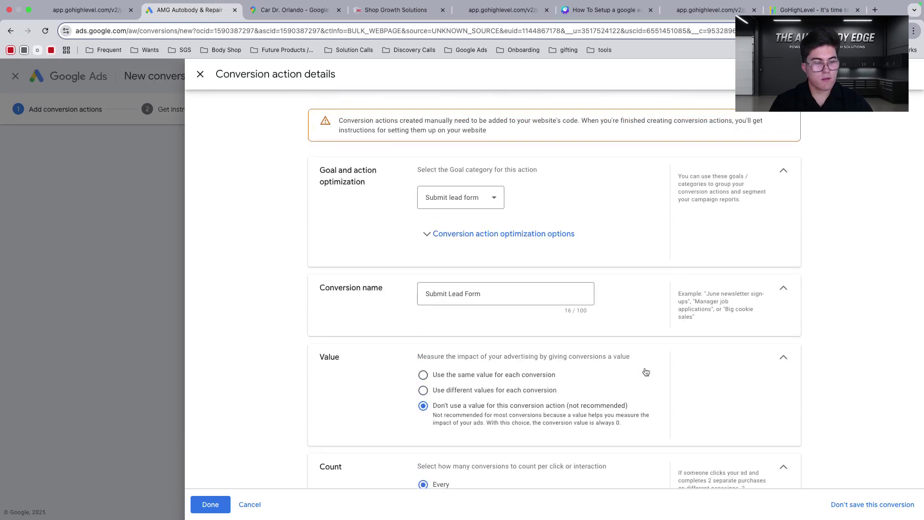
pyautogui.scroll(-4, 452, 240)
pyautogui.scroll(4, 459, 279)
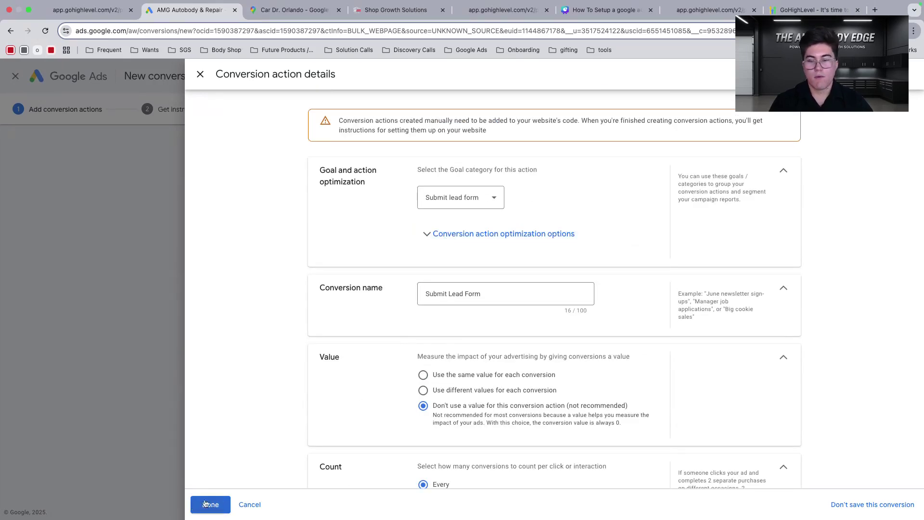
# Close the manual conversion action without saving it and leave the new conversion action setup
pyautogui.click(200, 73)
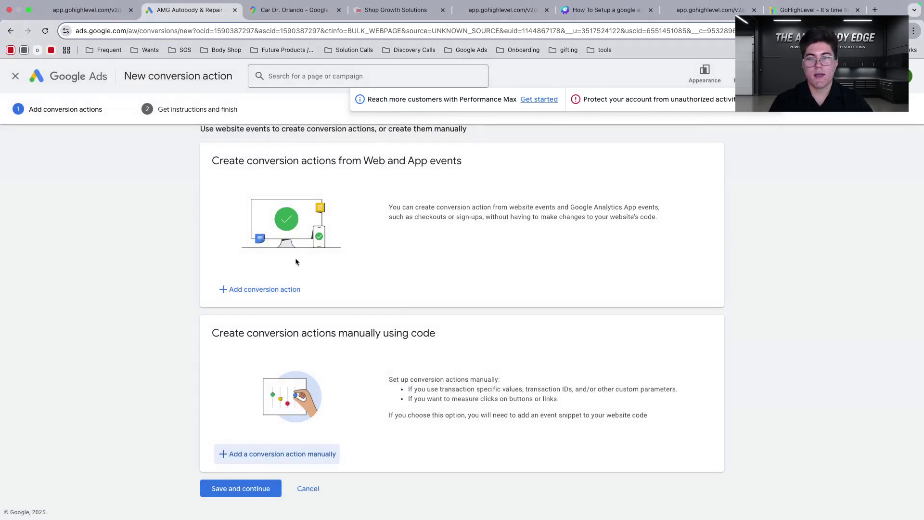
pyautogui.scroll(3, 140, 167)
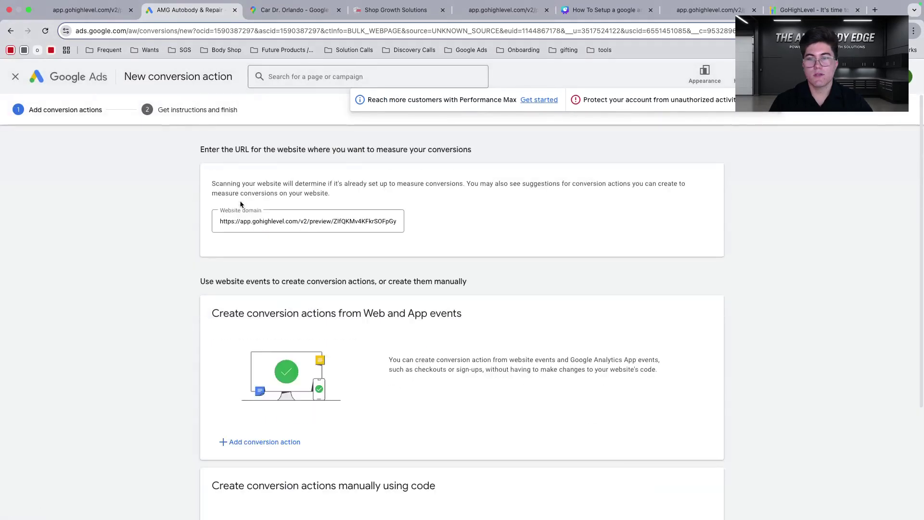
pyautogui.click(15, 76)
# Open the Online Estimate Request | SGS conversion action and choose to install its tag yourself
pyautogui.scroll(-5, 199, 270)
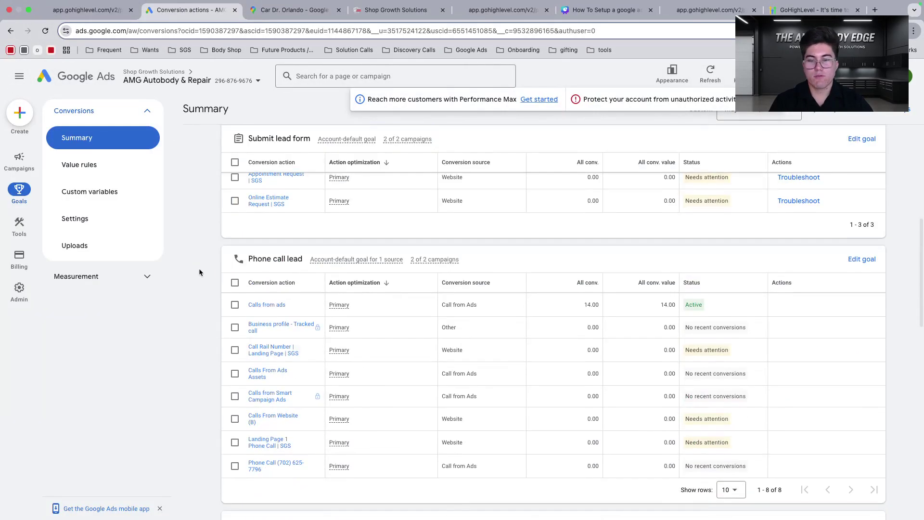
pyautogui.scroll(2, 198, 267)
pyautogui.scroll(-1, 194, 269)
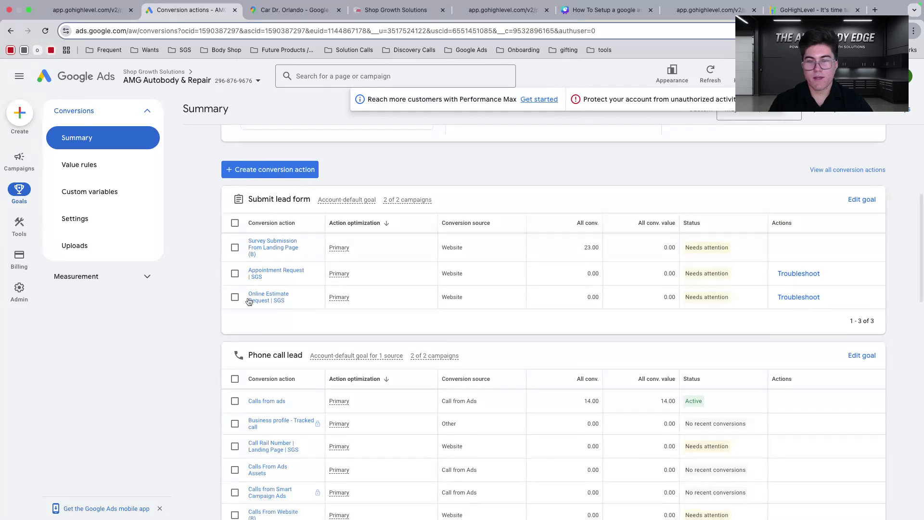
pyautogui.scroll(2, 263, 306)
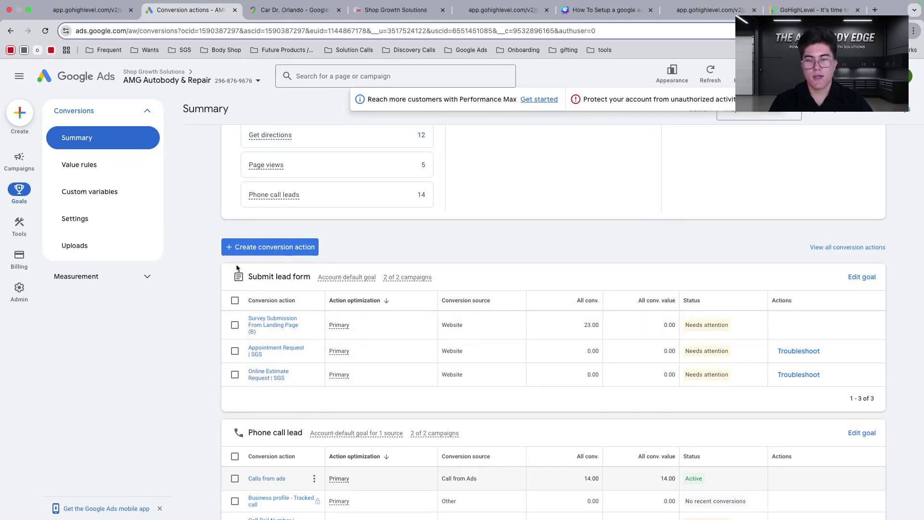
pyautogui.click(273, 374)
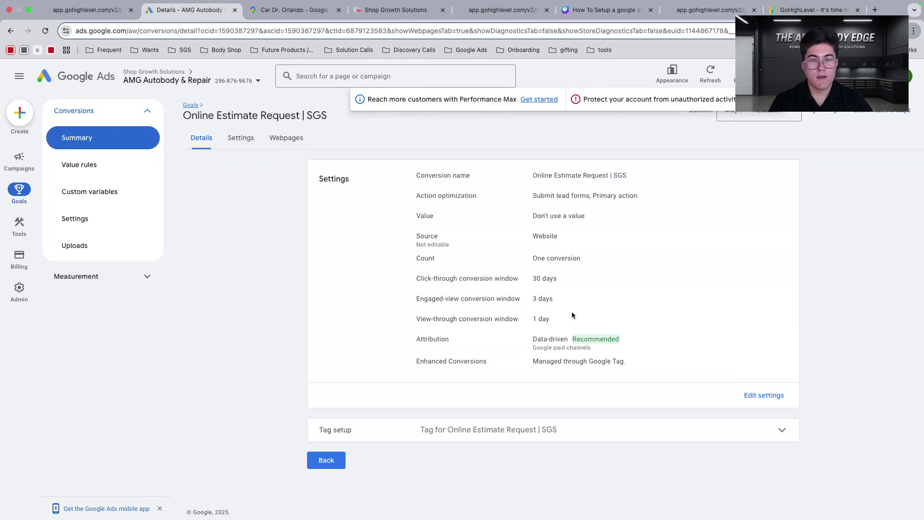
pyautogui.click(414, 430)
pyautogui.scroll(-2, 414, 418)
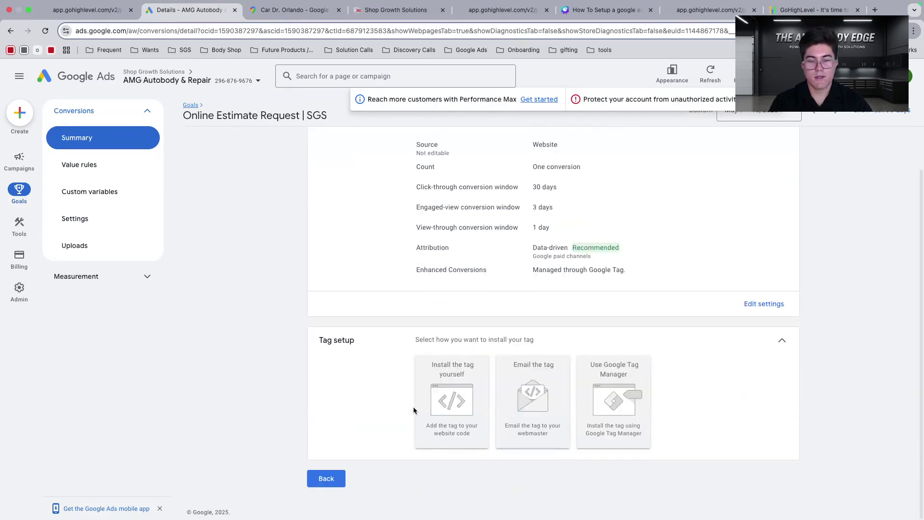
pyautogui.click(444, 391)
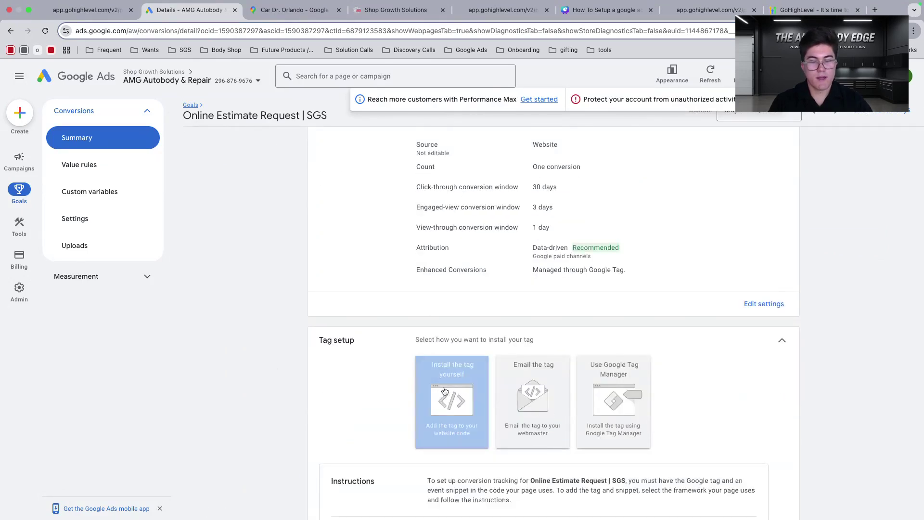
# Copy the Google tag code from the HTML installation instructions
pyautogui.scroll(-5, 458, 356)
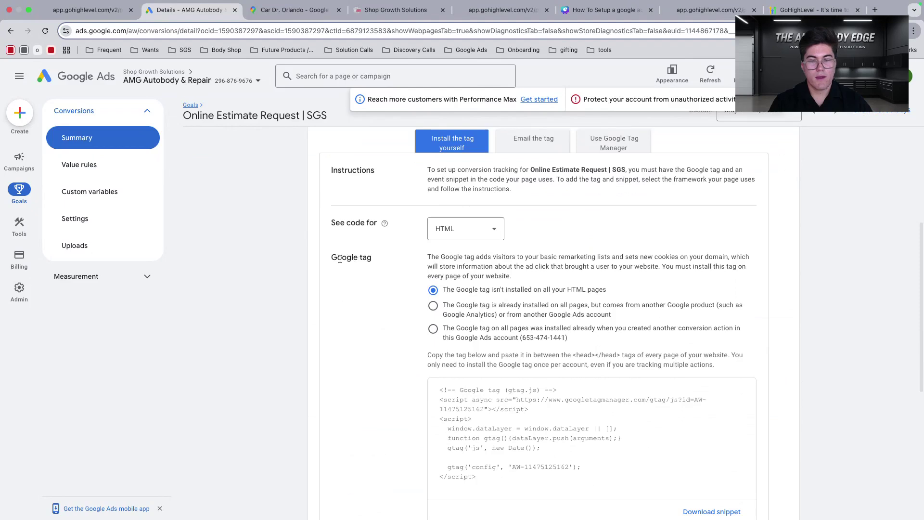
pyautogui.scroll(-3, 448, 229)
pyautogui.scroll(2, 609, 433)
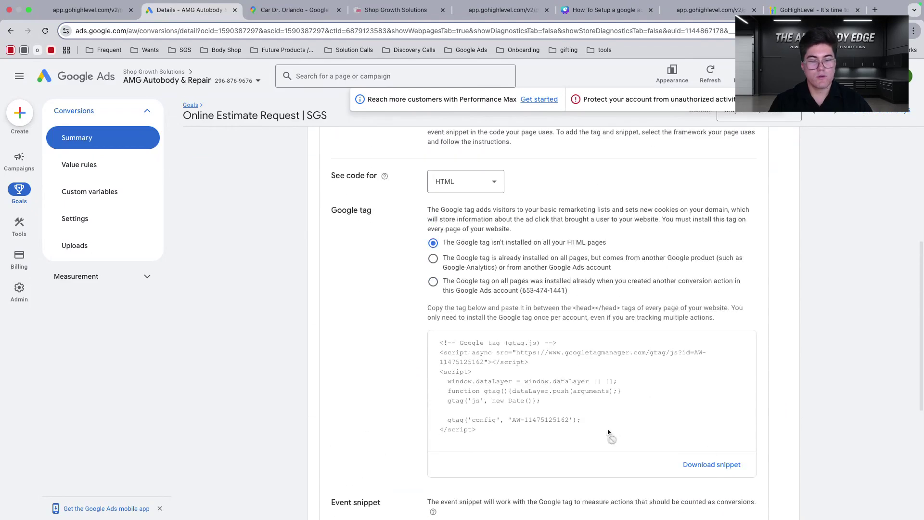
pyautogui.click(478, 387)
pyautogui.press('cmd+c')
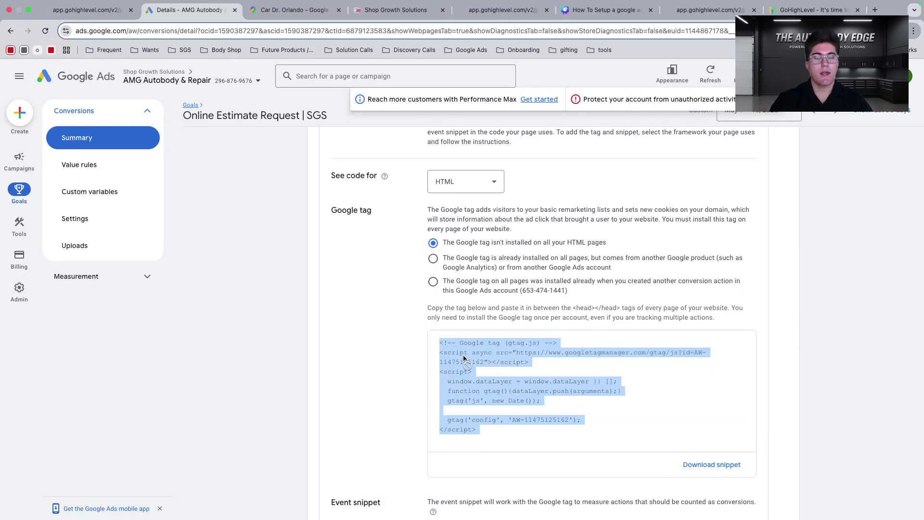
# Switch to HighLevel and paste the Google tag as head tracking code in the Collision Repair Shop Template funnel's settings
pyautogui.click(394, 10)
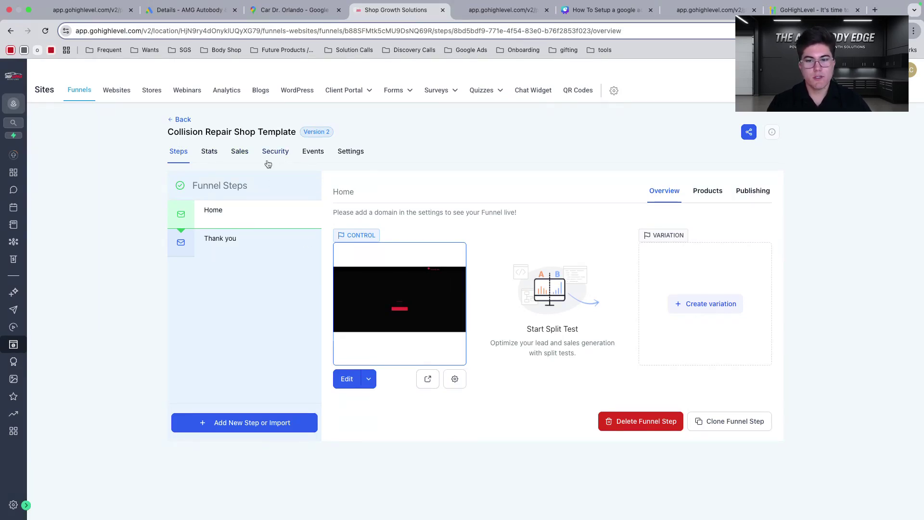
pyautogui.click(350, 152)
pyautogui.scroll(-2, 289, 217)
pyautogui.click(213, 245)
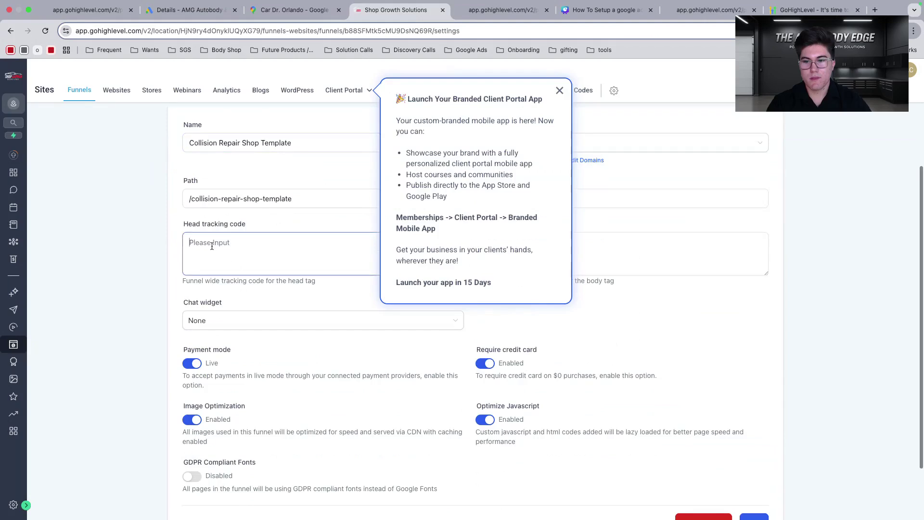
pyautogui.press('cmd+v')
pyautogui.scroll(3, 262, 261)
pyautogui.scroll(-3, 263, 262)
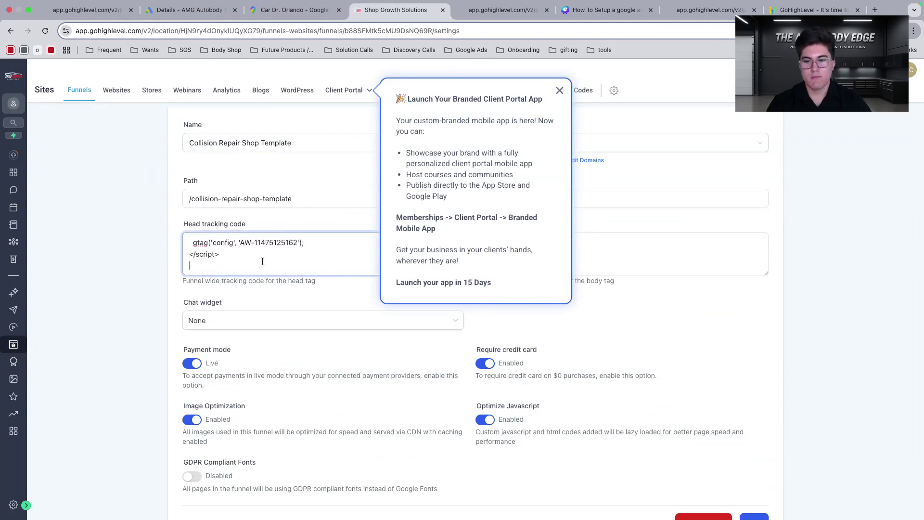
pyautogui.scroll(3, 244, 262)
pyautogui.scroll(-3, 243, 262)
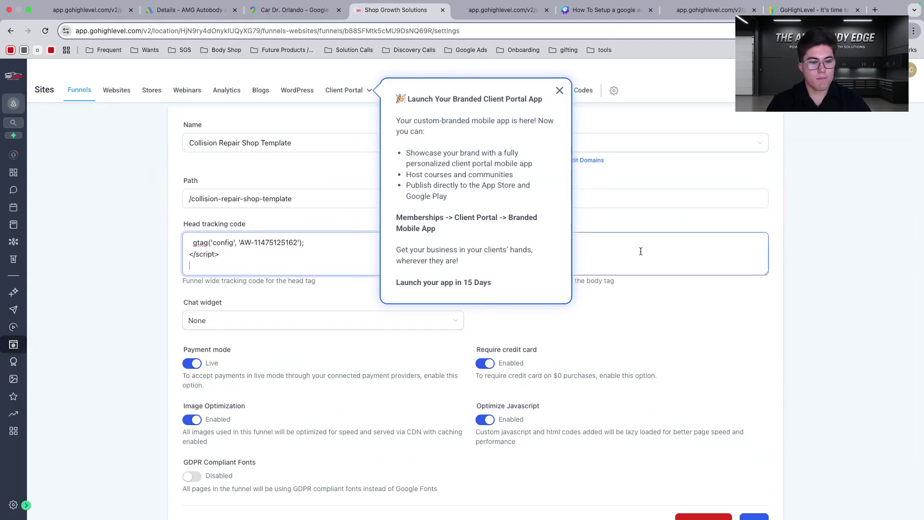
pyautogui.scroll(-2, 597, 217)
pyautogui.click(560, 91)
# Delete the pasted Google tag from the funnel's head tracking code
pyautogui.scroll(2, 361, 188)
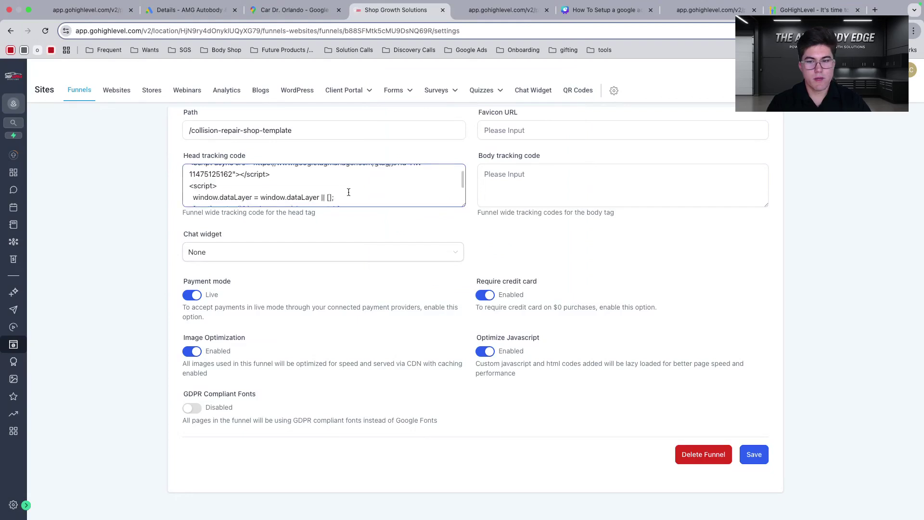
pyautogui.scroll(-3, 322, 188)
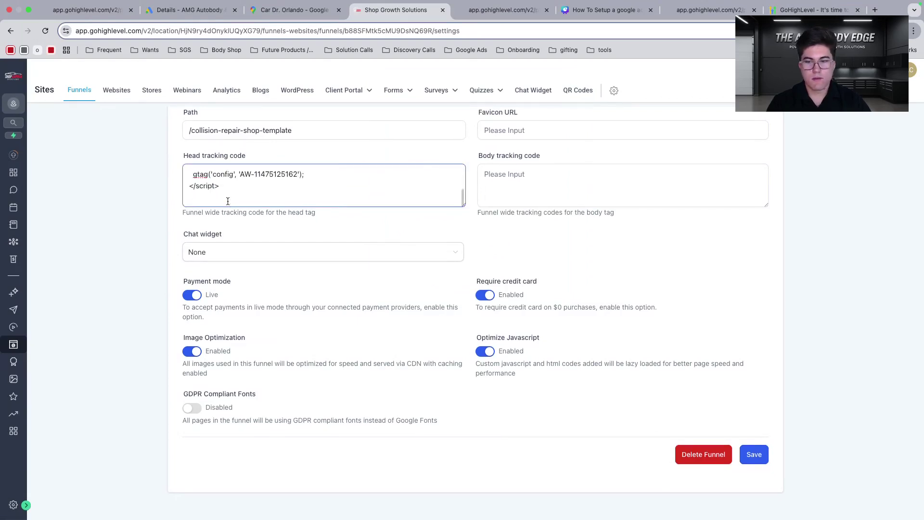
pyautogui.moveTo(222, 186); pyautogui.dragTo(187, 143)
pyautogui.press('BackSpace')
pyautogui.scroll(3, 182, 226)
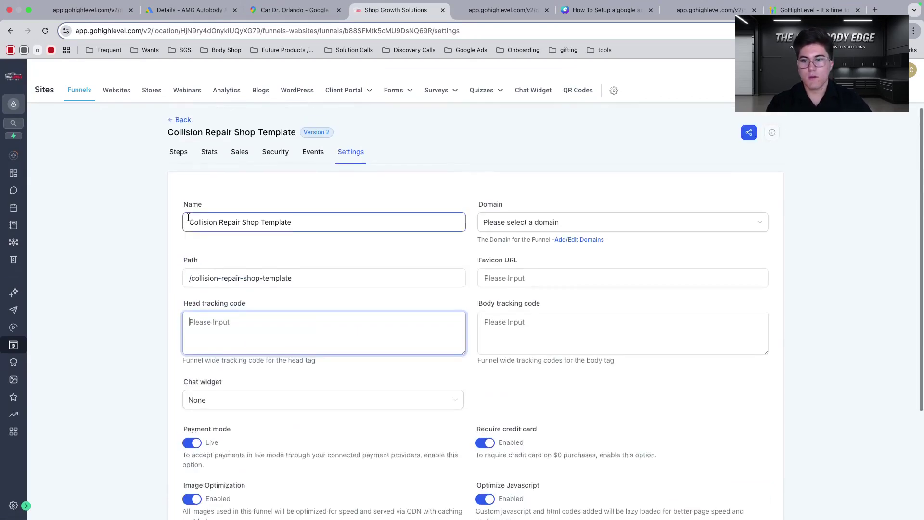
pyautogui.click(182, 152)
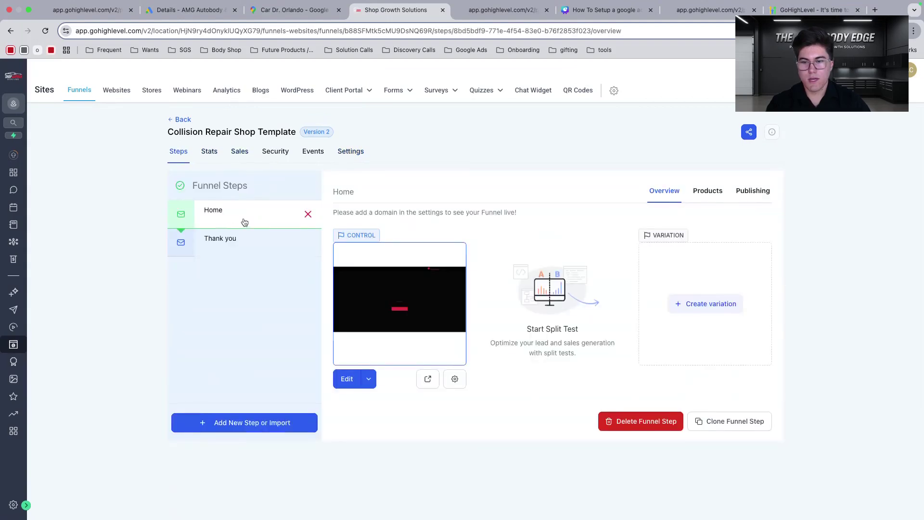
pyautogui.click(350, 151)
pyautogui.scroll(-1, 226, 260)
pyautogui.click(179, 128)
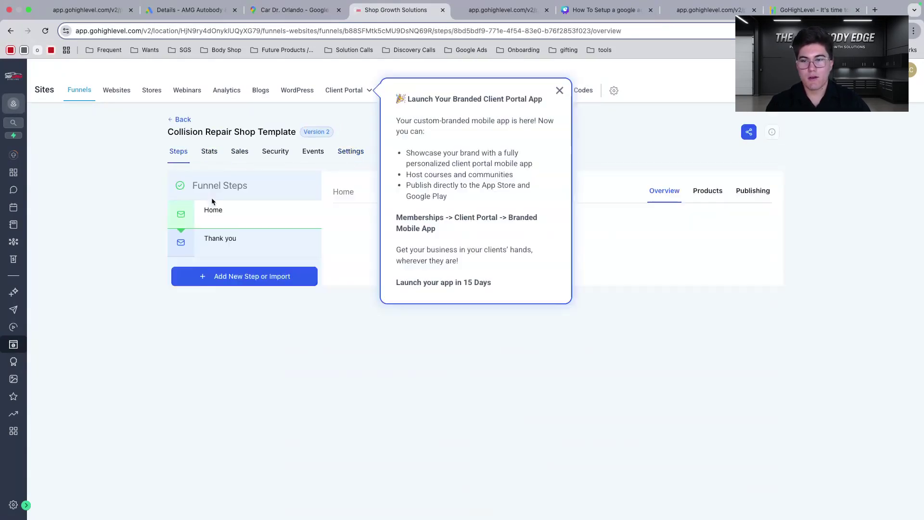
pyautogui.click(559, 91)
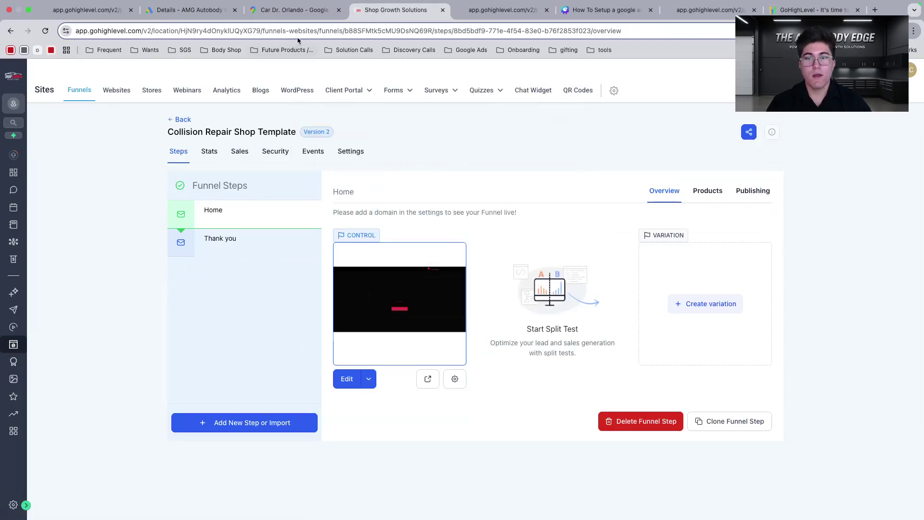
# Switch to Google Ads and copy the page-load event snippet code of the Online Estimate Request | SGS conversion action
pyautogui.click(184, 12)
pyautogui.scroll(-5, 401, 285)
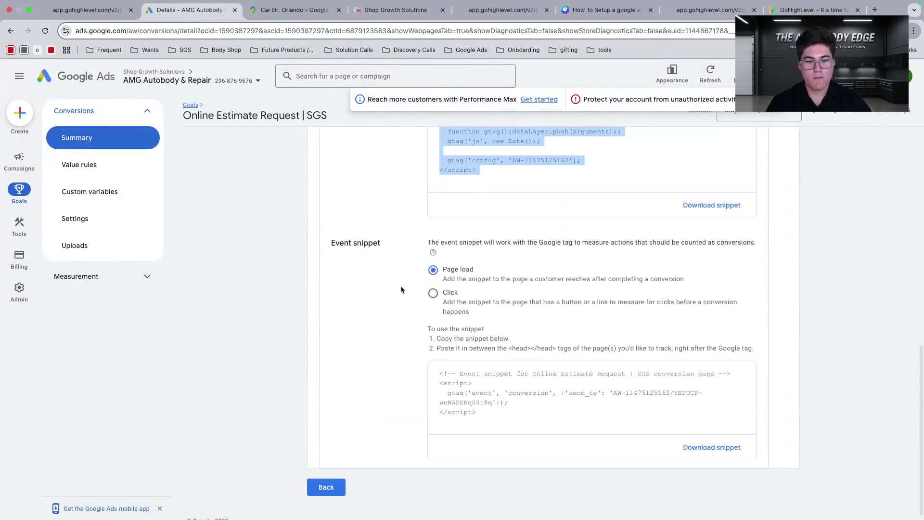
pyautogui.moveTo(332, 243); pyautogui.dragTo(386, 244)
pyautogui.click(386, 244)
pyautogui.scroll(-1, 436, 244)
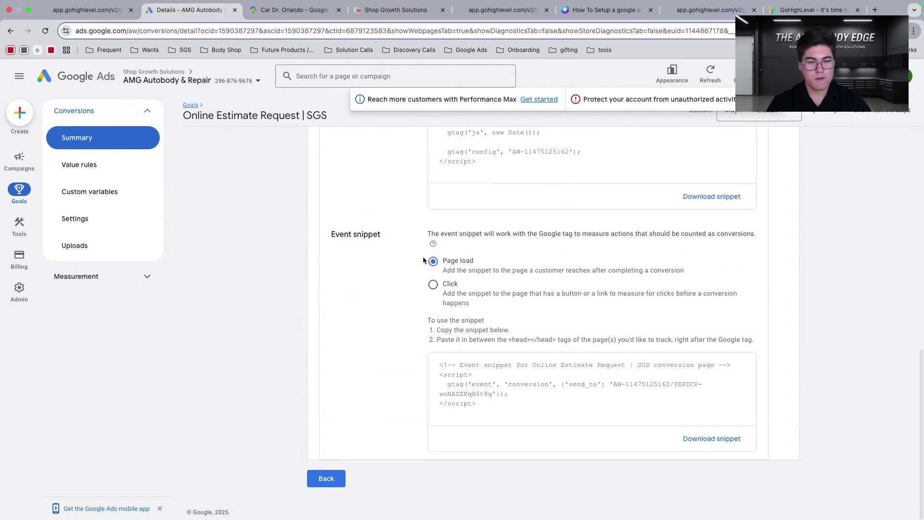
pyautogui.click(484, 388)
pyautogui.press('super+c')
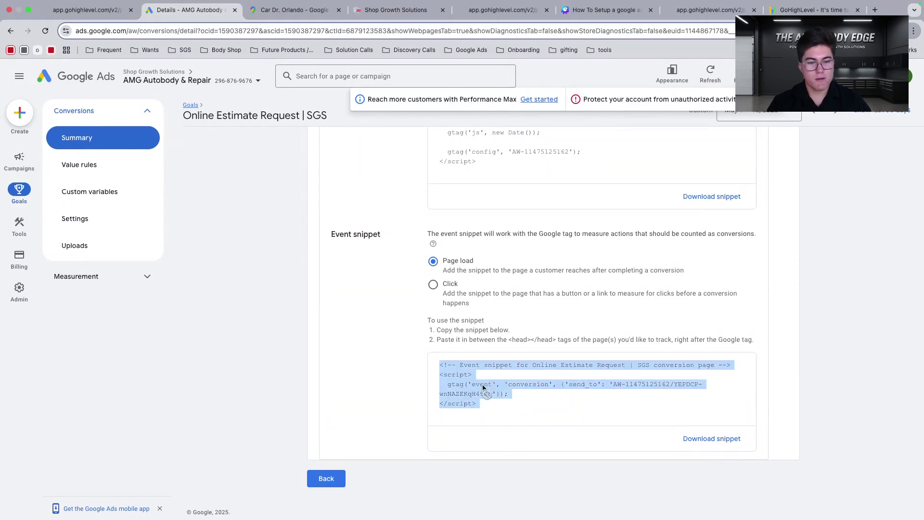
# Switch to HighLevel, open the funnel's Thank you page for editing and paste the event snippet as header tracking code
pyautogui.click(392, 11)
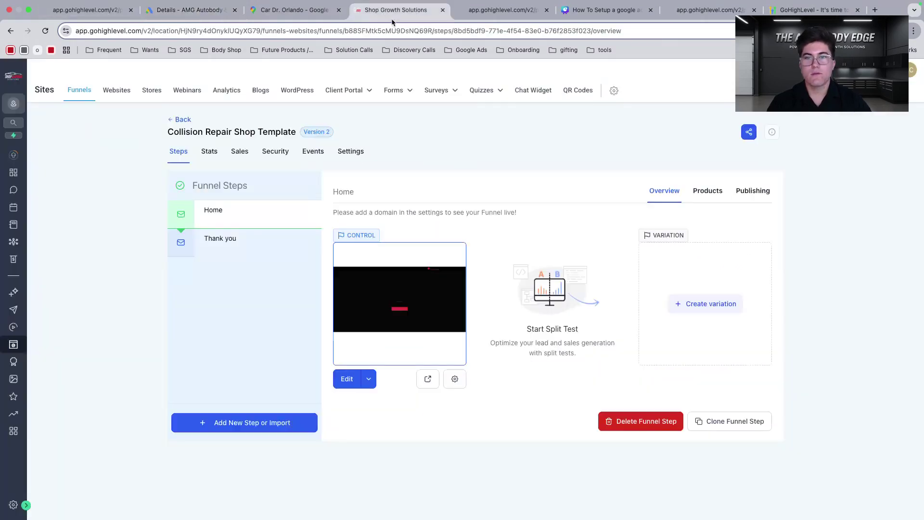
pyautogui.click(227, 245)
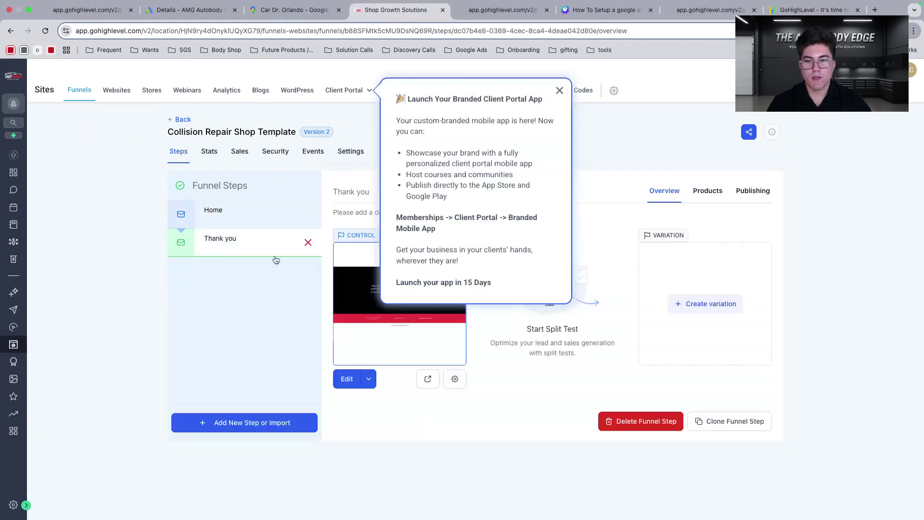
pyautogui.click(558, 91)
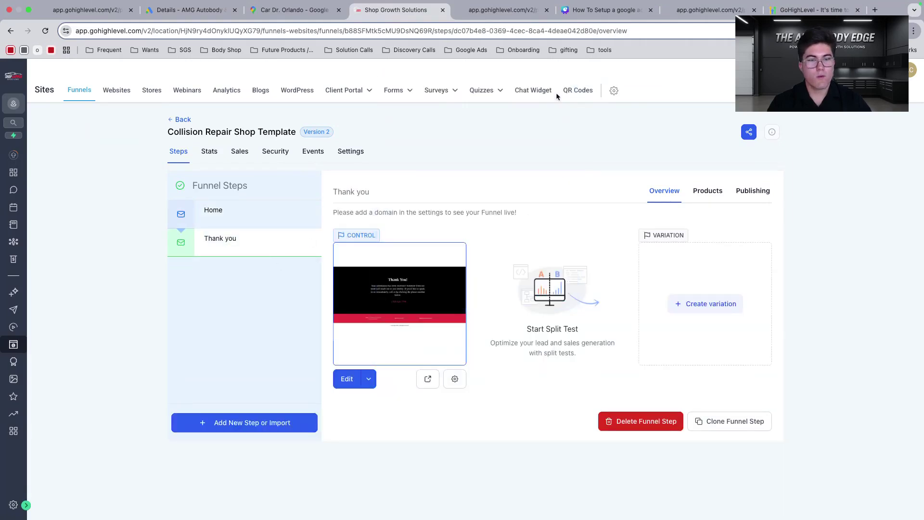
pyautogui.click(343, 383)
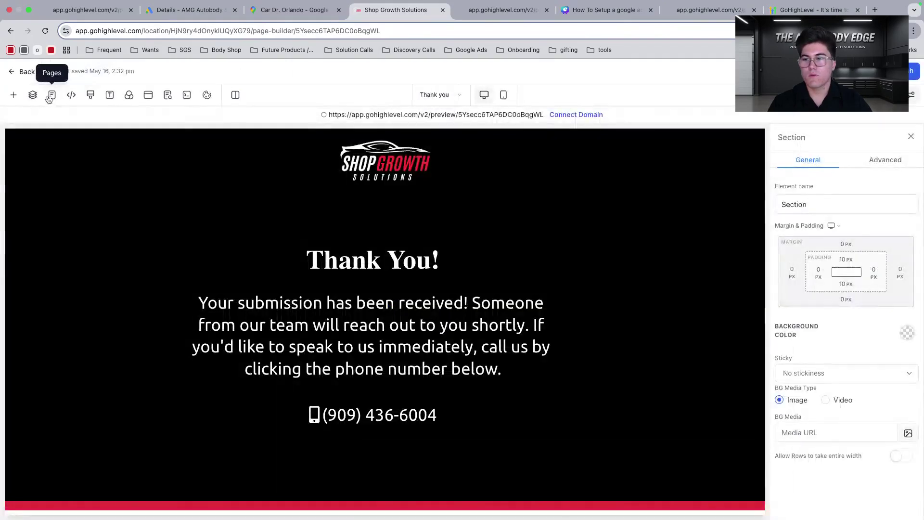
pyautogui.click(72, 97)
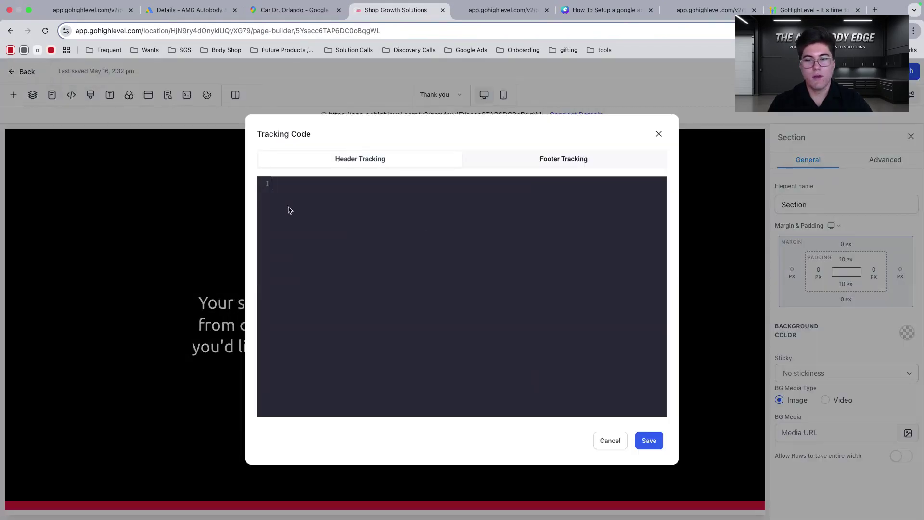
pyautogui.press('super+v')
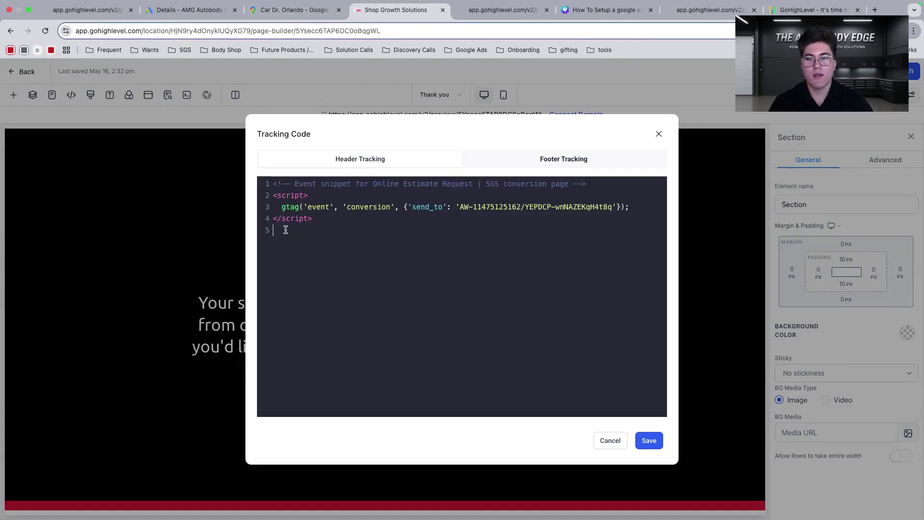
# Delete the pasted event snippet from the Thank you page's header tracking code
pyautogui.press('super+a')
pyautogui.press('BackSpace')
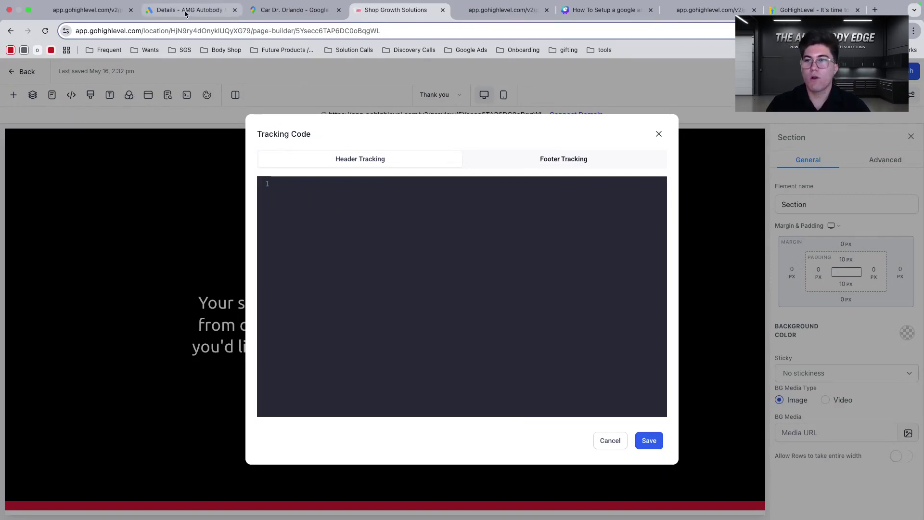
# Switch to the Canva presentation and view the Optimizing slide in full screen
pyautogui.click(606, 10)
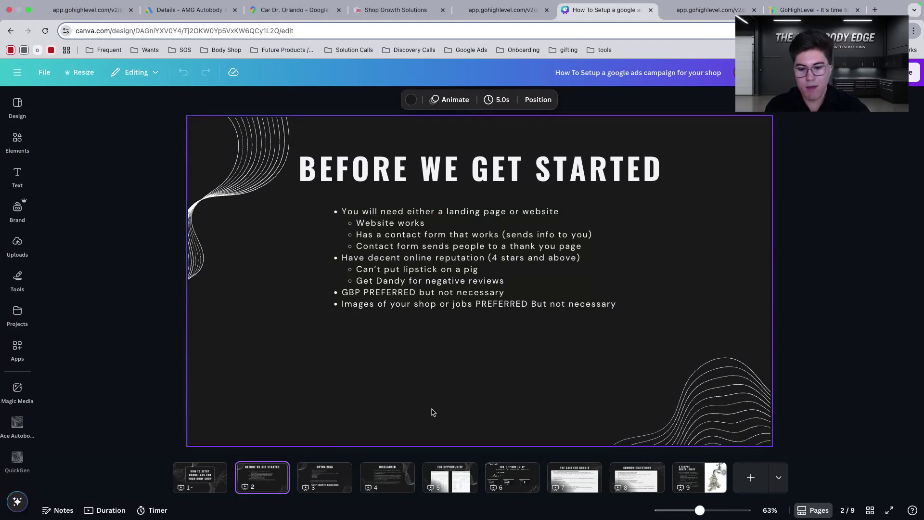
pyautogui.click(322, 467)
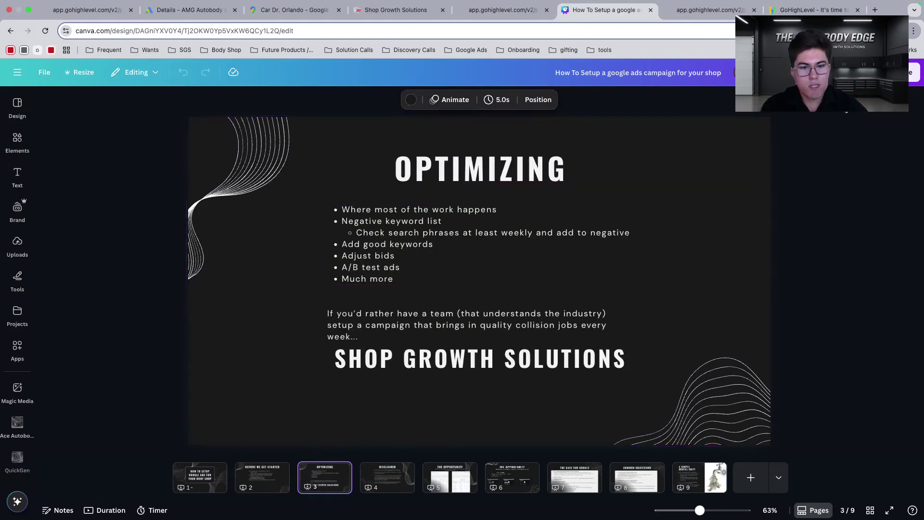
pyautogui.click(857, 72)
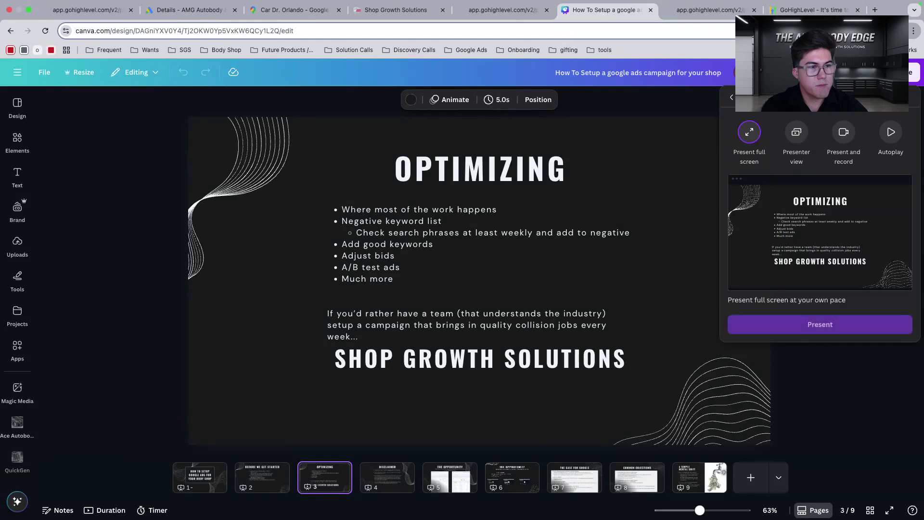
pyautogui.click(846, 327)
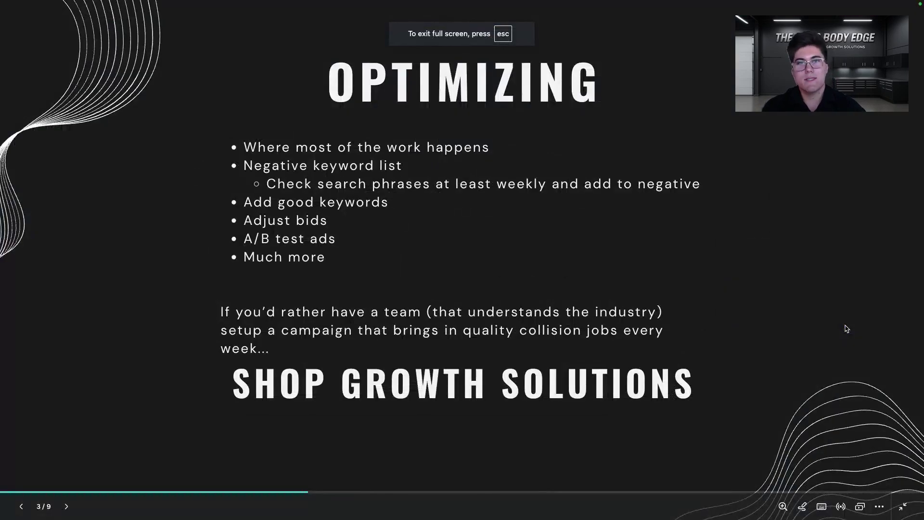
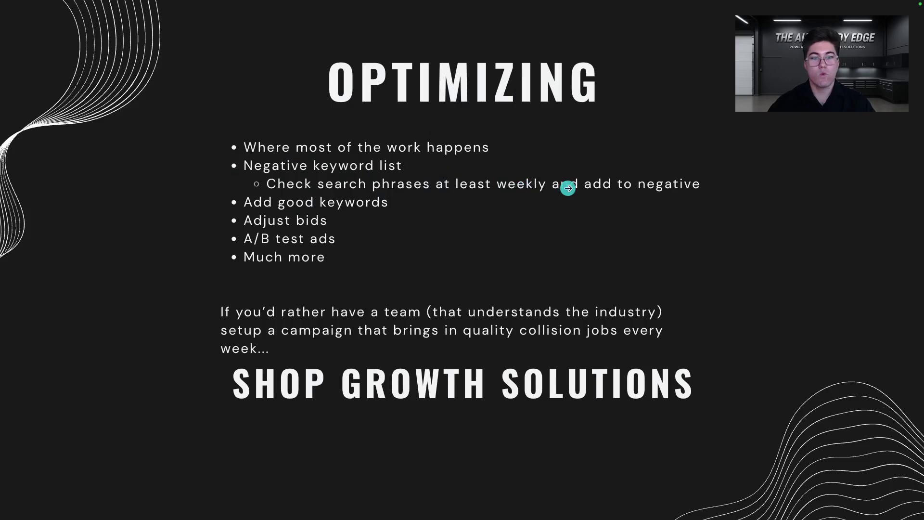
pyautogui.press('Escape')
# Switch to Google Ads and open the account's search terms report from the campaigns overview
pyautogui.click(190, 21)
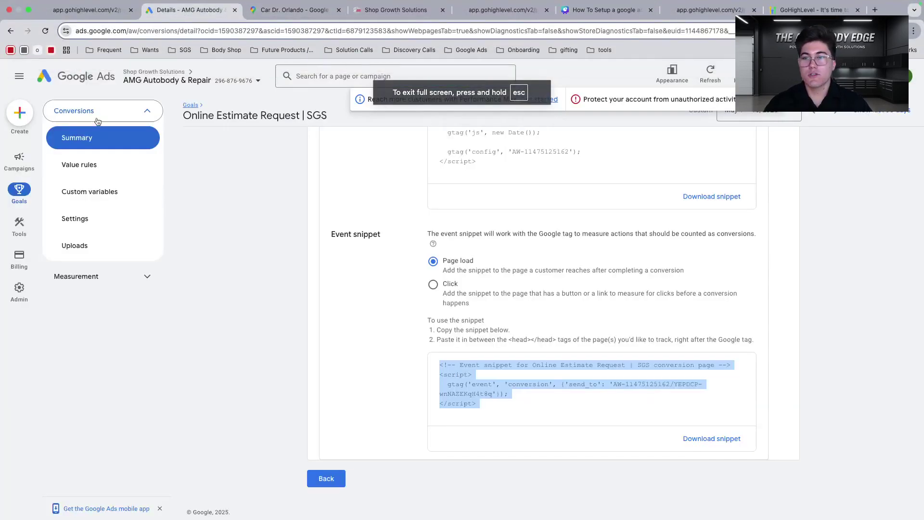
pyautogui.click(65, 101)
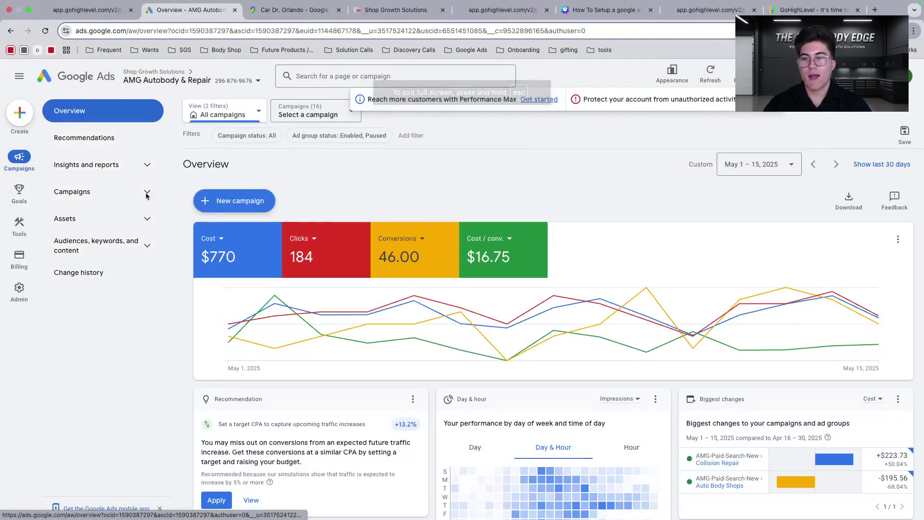
pyautogui.click(92, 164)
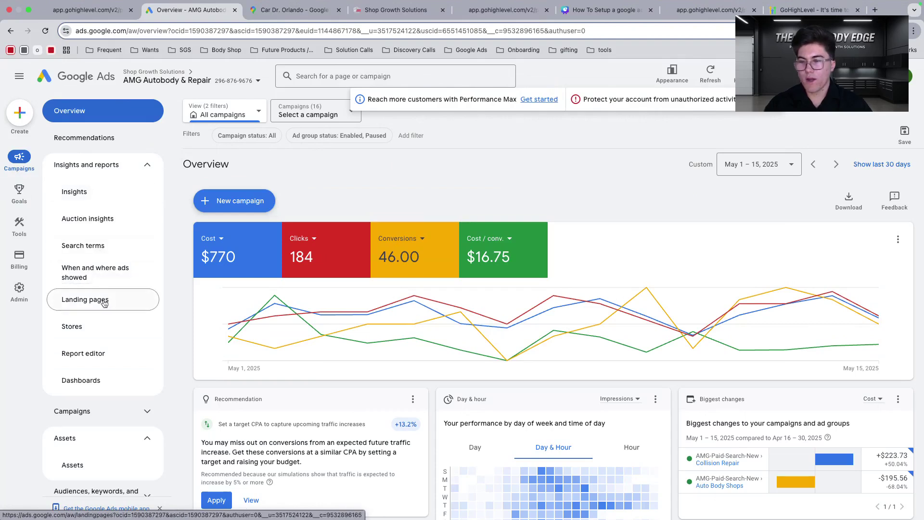
pyautogui.scroll(-1, 102, 308)
pyautogui.scroll(1, 103, 289)
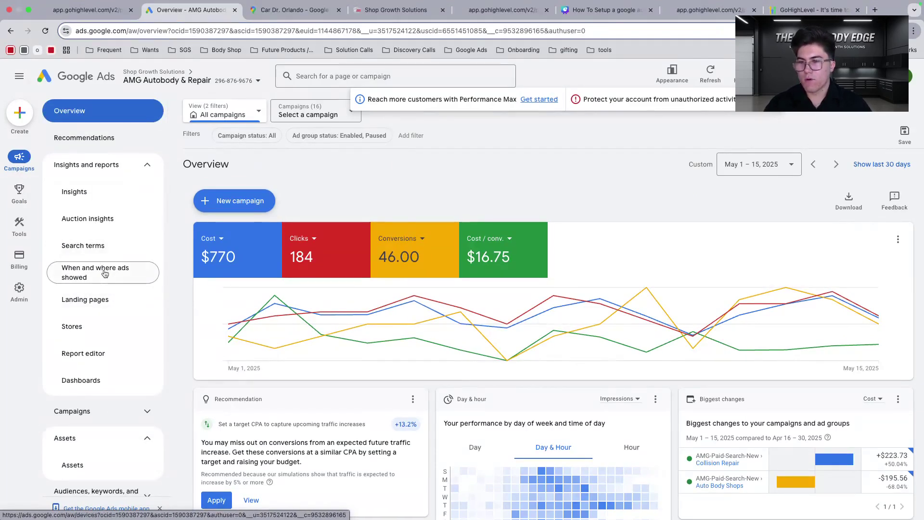
pyautogui.click(77, 192)
pyautogui.click(100, 258)
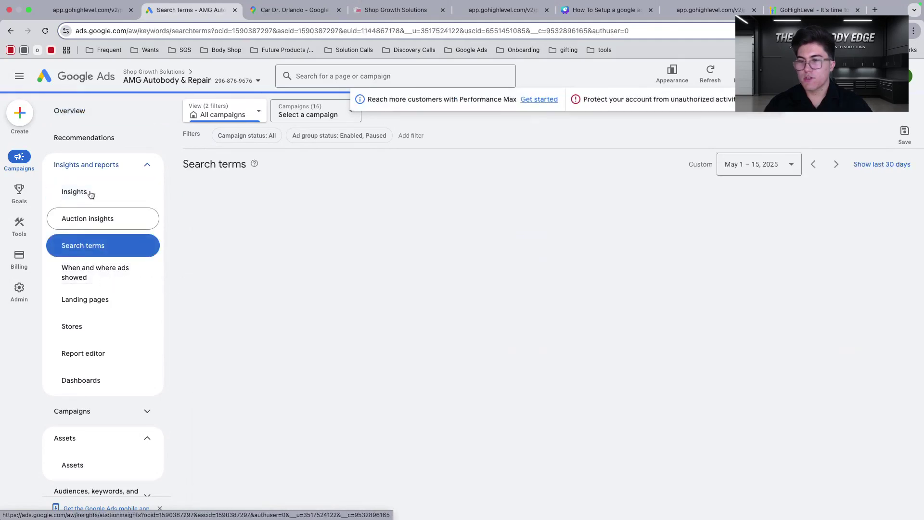
pyautogui.click(80, 176)
pyautogui.click(73, 169)
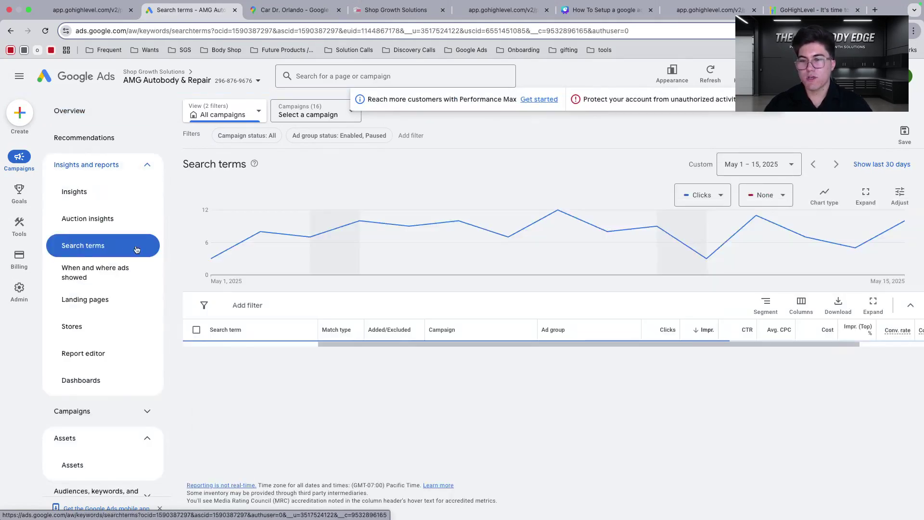
# Set the search terms report's date range to May 5 – 11, 2025 and show 50 rows per page
pyautogui.click(758, 165)
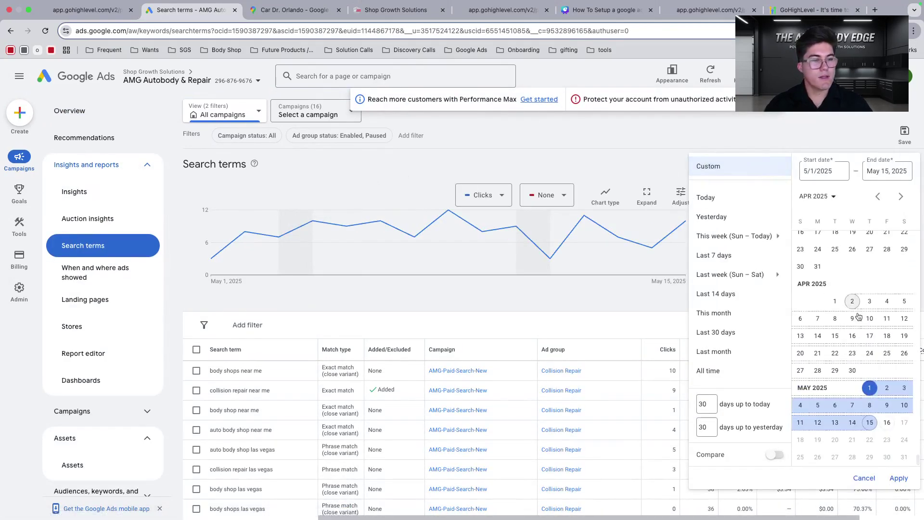
pyautogui.click(817, 407)
pyautogui.scroll(-5, 780, 433)
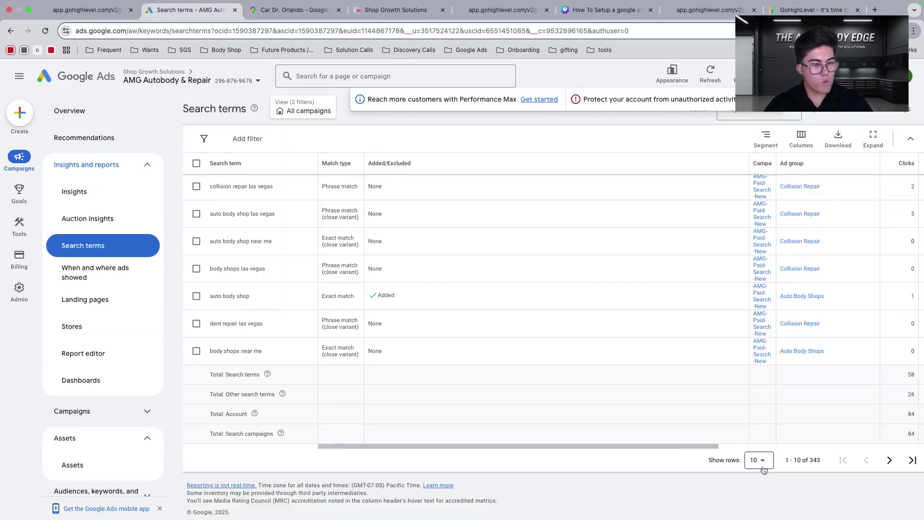
pyautogui.click(762, 461)
pyautogui.click(771, 388)
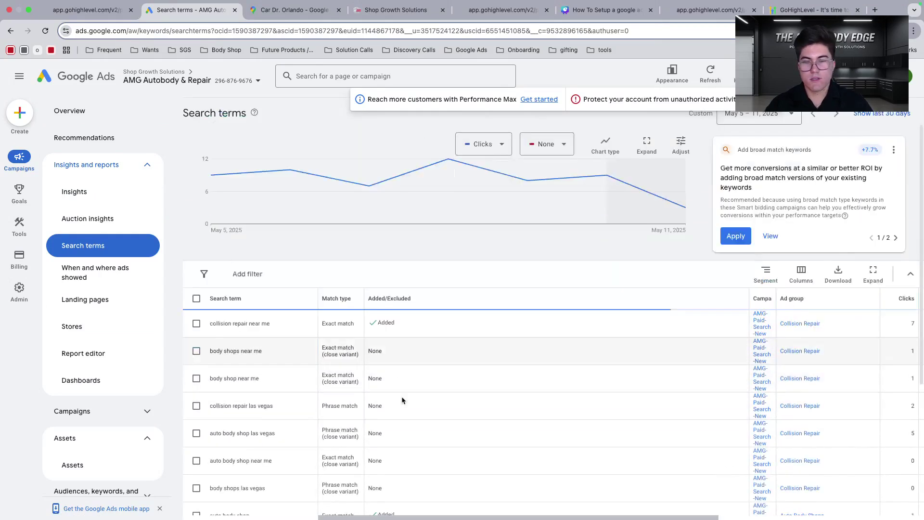
# Examine the first 50 search terms for irrelevant phrases, checking their match types and added or excluded status
pyautogui.scroll(-3, 282, 294)
pyautogui.scroll(-10, 284, 287)
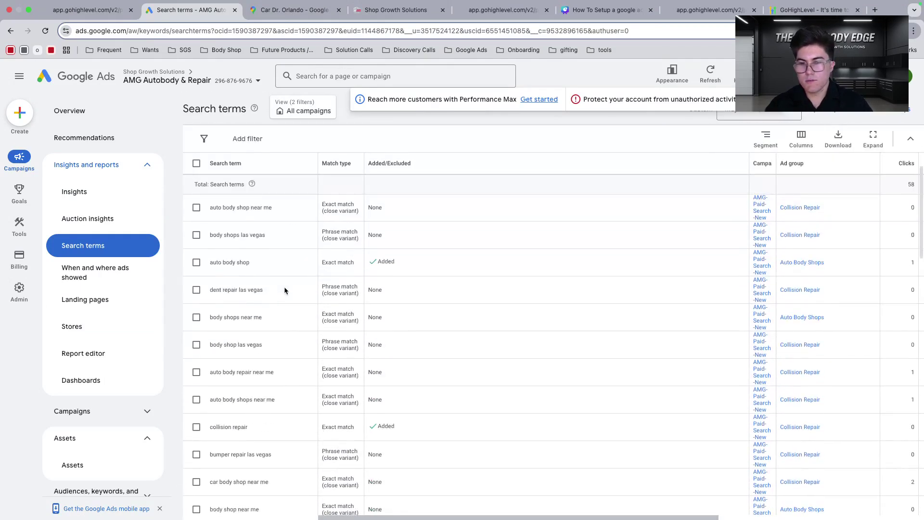
pyautogui.scroll(-10, 284, 287)
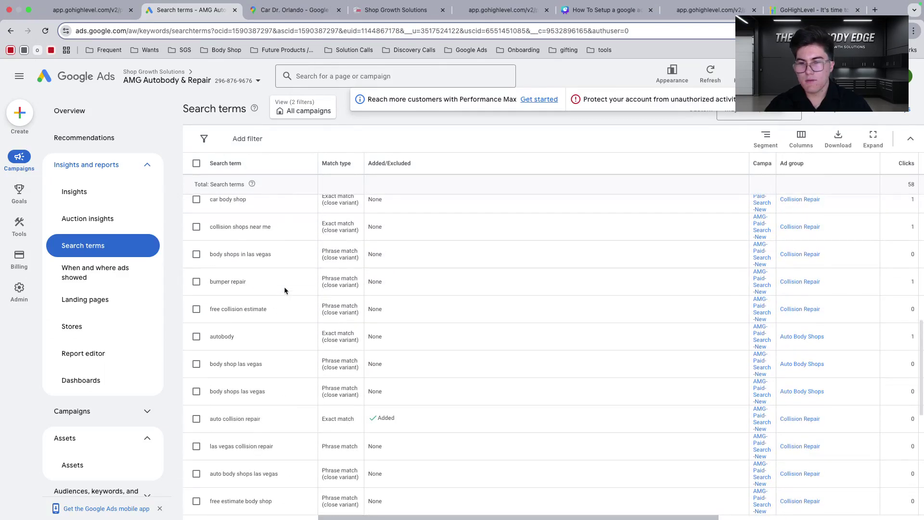
pyautogui.scroll(-3, 284, 291)
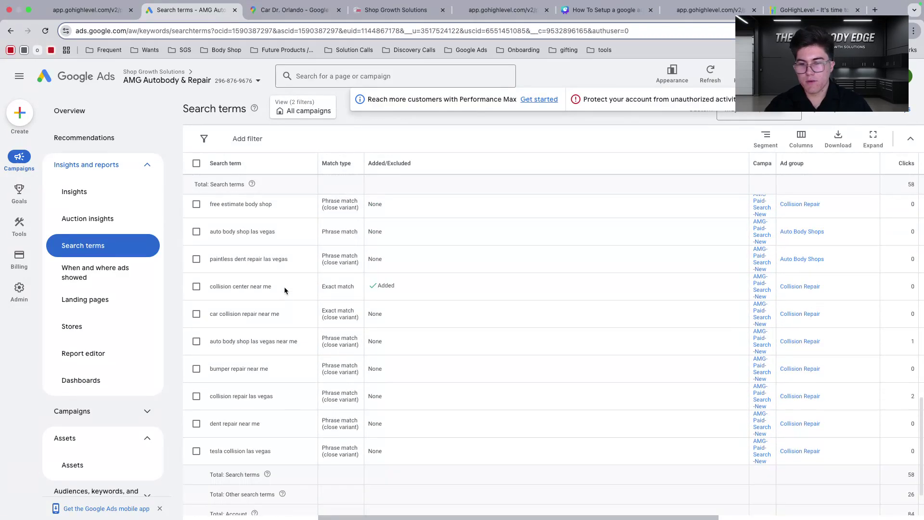
pyautogui.scroll(-5, 284, 287)
pyautogui.scroll(20, 359, 272)
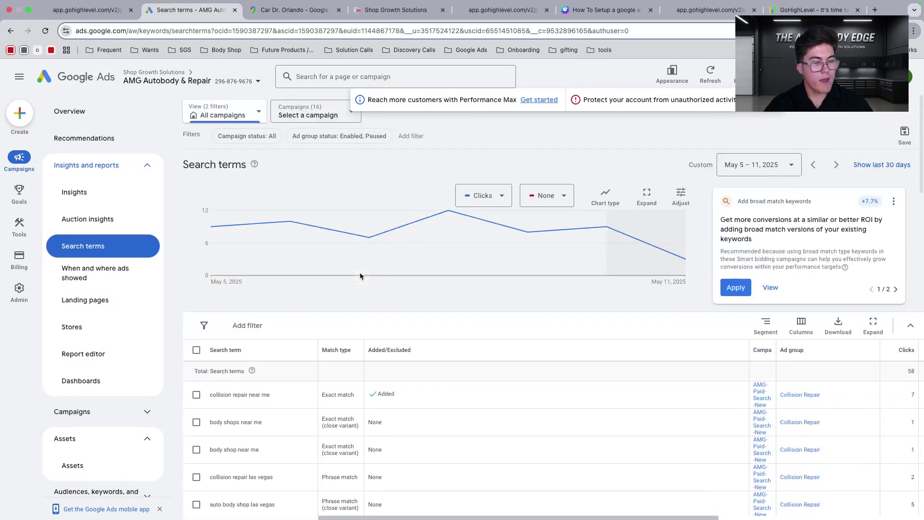
pyautogui.scroll(-3, 284, 405)
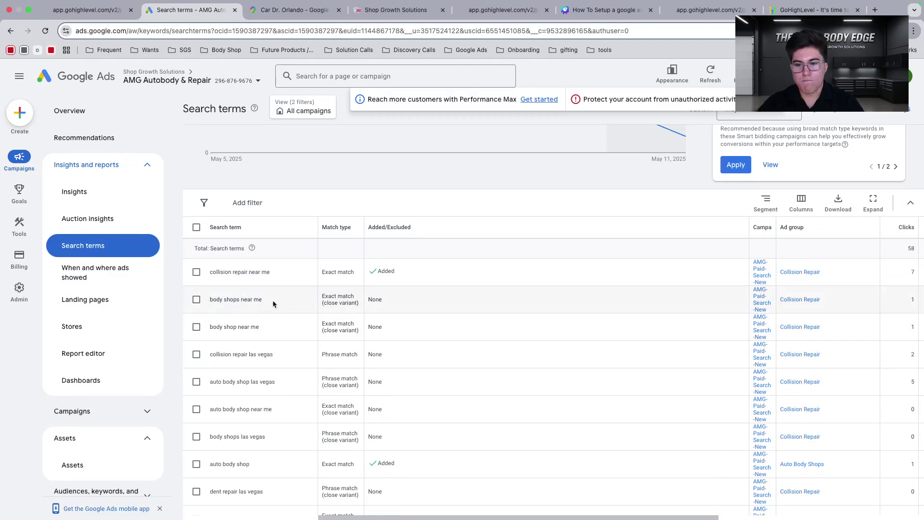
pyautogui.scroll(-20, 235, 308)
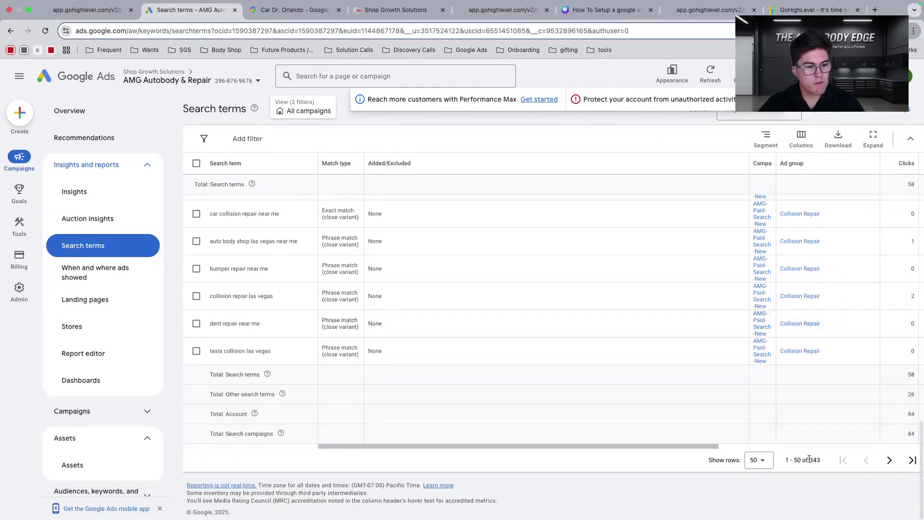
# On the next page of search terms, add "can i get my car painted a different color" as a negative keyword at campaign level
pyautogui.click(889, 460)
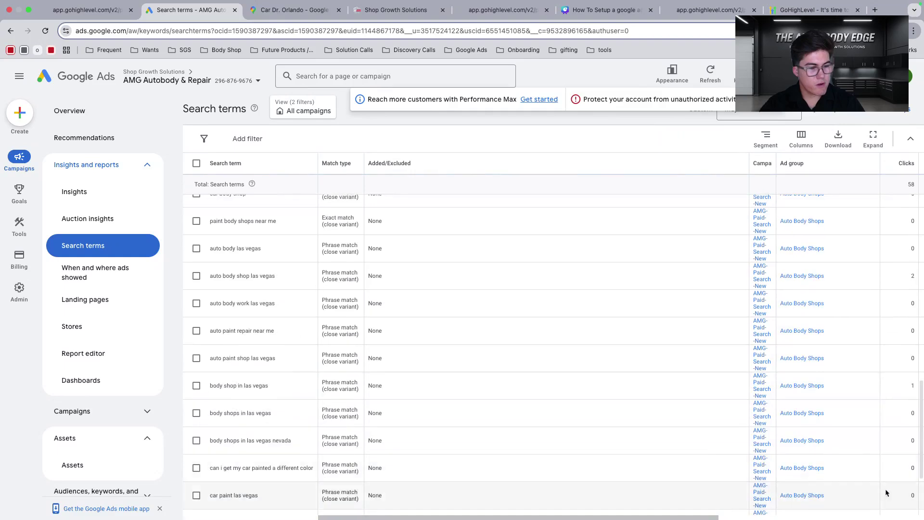
pyautogui.scroll(-15, 886, 495)
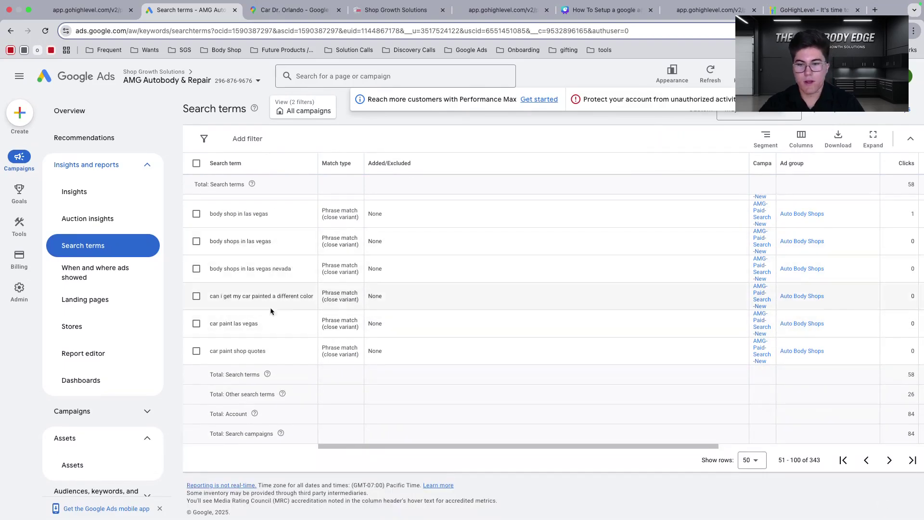
pyautogui.click(196, 296)
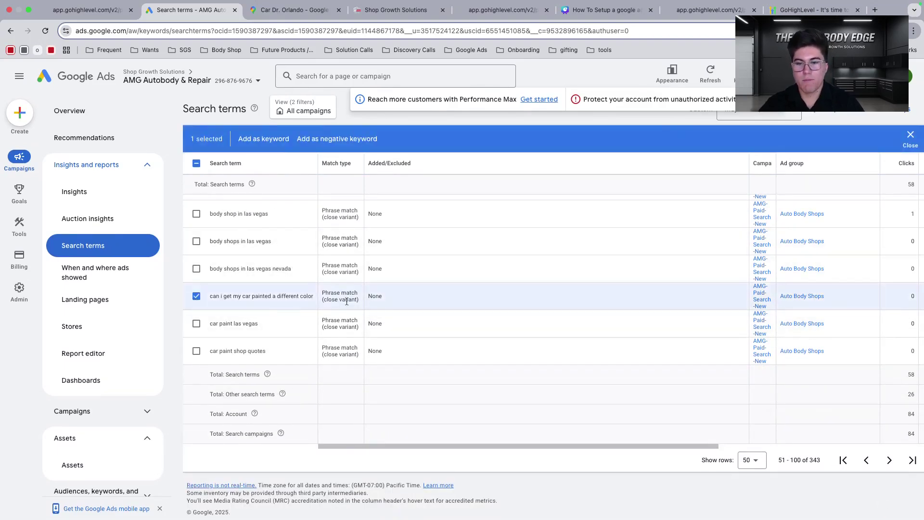
pyautogui.hscroll(10, 510, 288)
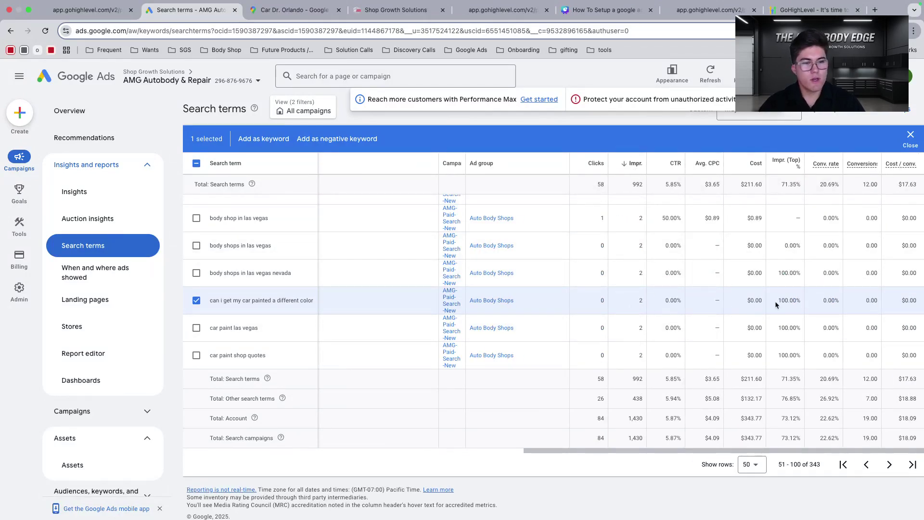
pyautogui.scroll(1, 758, 301)
pyautogui.scroll(-1, 758, 301)
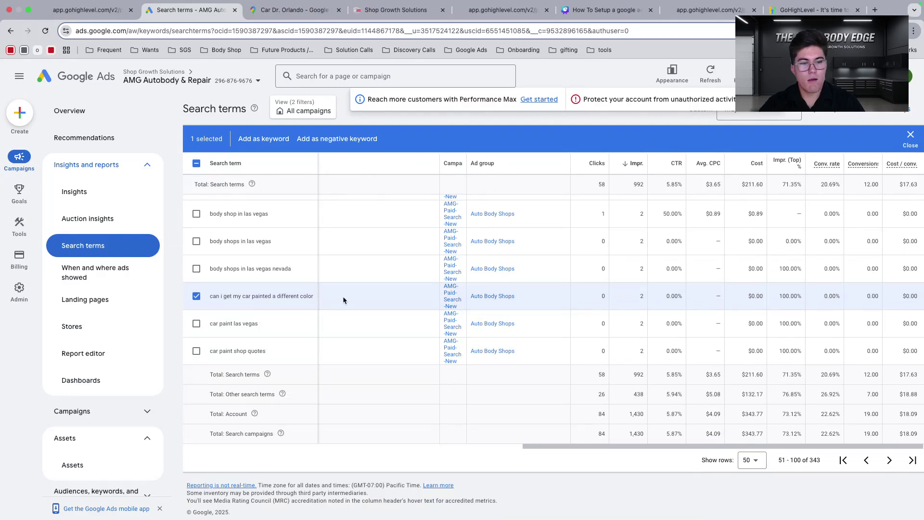
pyautogui.hscroll(-10, 343, 296)
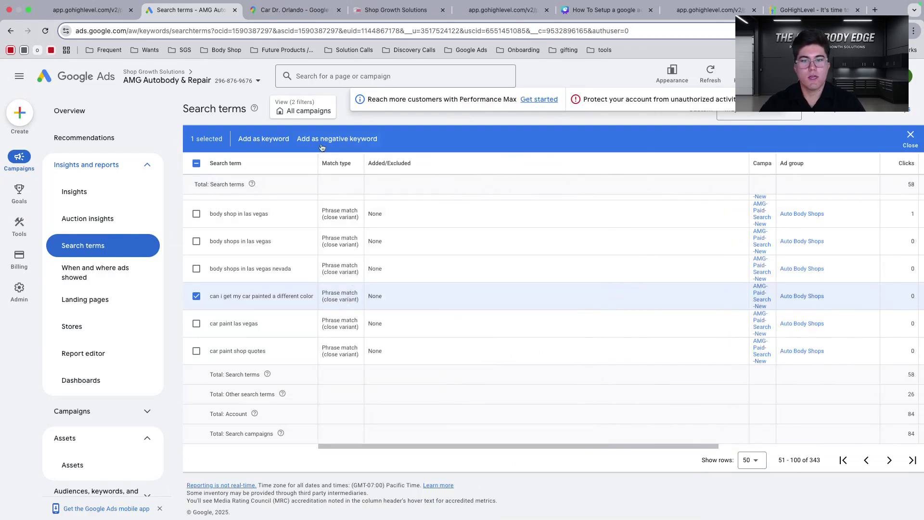
pyautogui.click(337, 142)
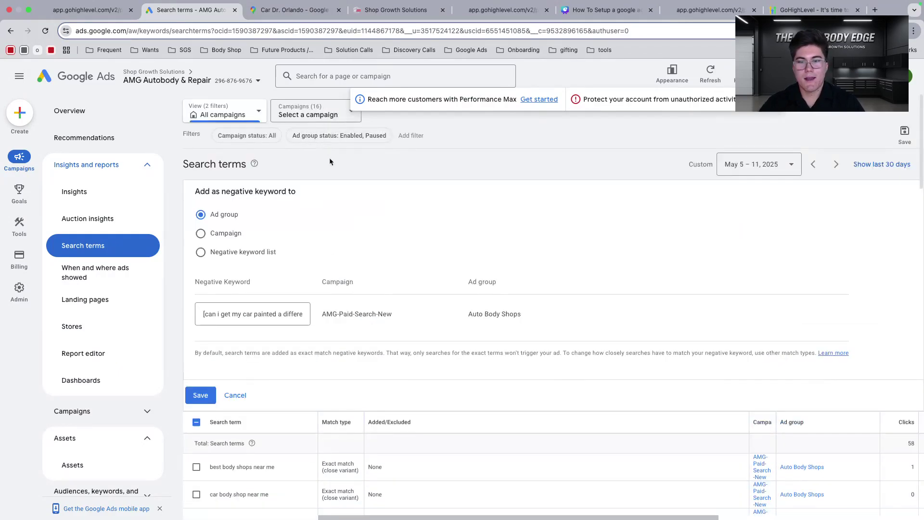
pyautogui.scroll(-2, 211, 260)
pyautogui.scroll(2, 212, 260)
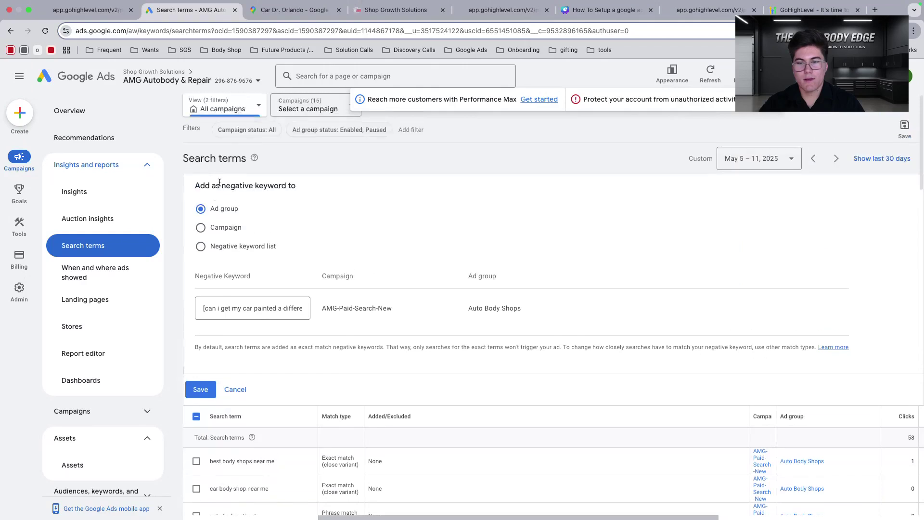
pyautogui.click(209, 231)
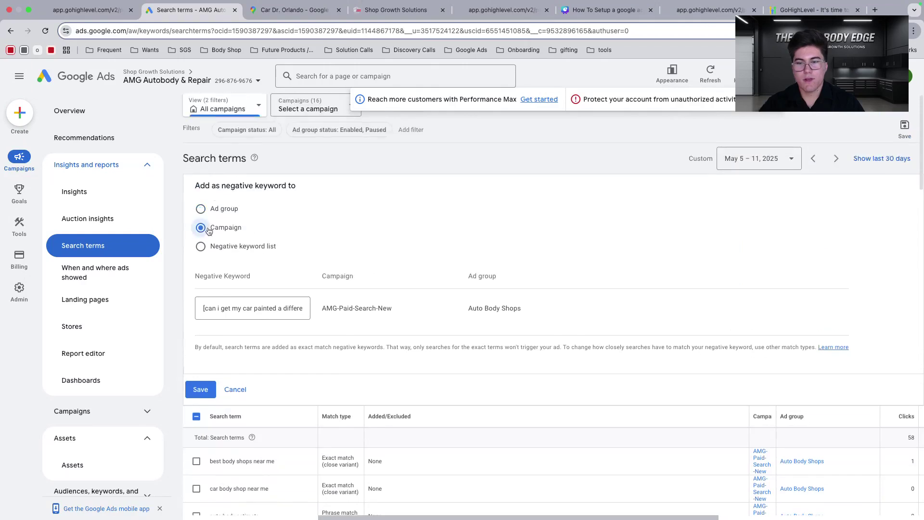
pyautogui.click(200, 389)
# Check the car-painting search term's added or excluded status in the report and clear its selection
pyautogui.scroll(-5, 292, 330)
pyautogui.scroll(-10, 292, 329)
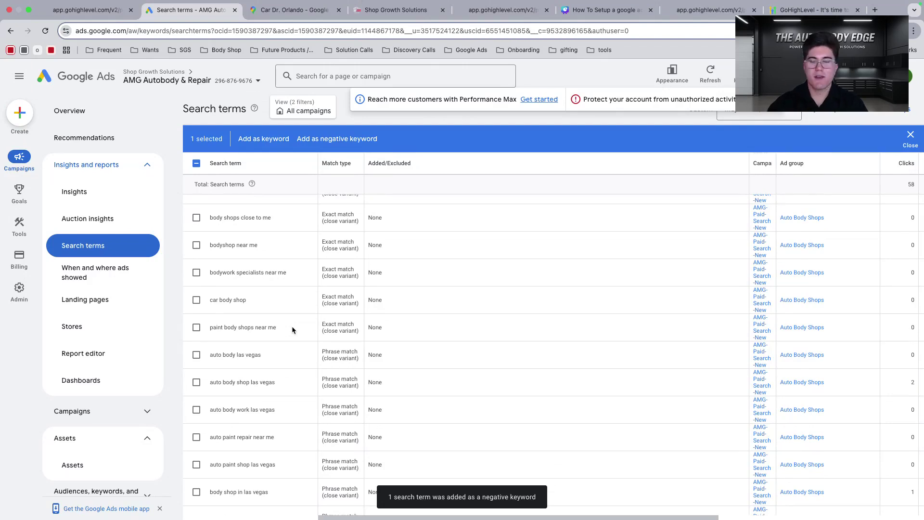
pyautogui.scroll(-6, 292, 330)
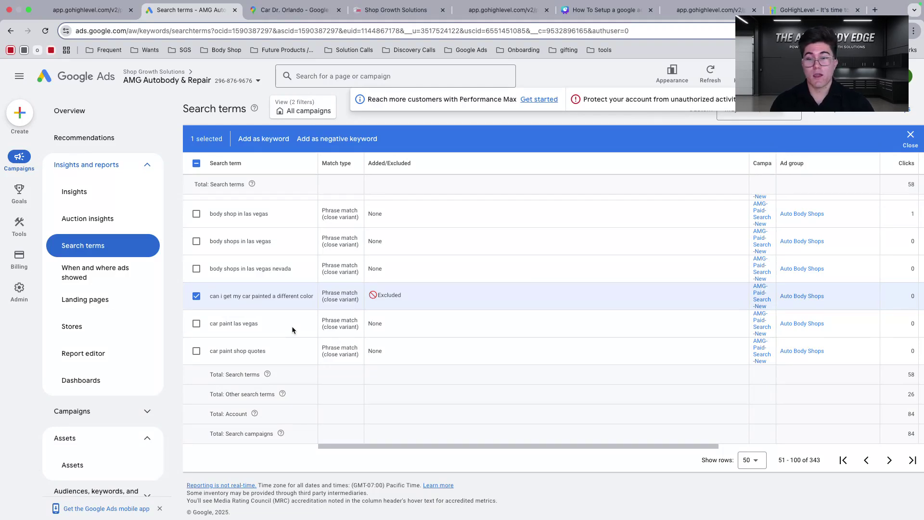
pyautogui.click(197, 298)
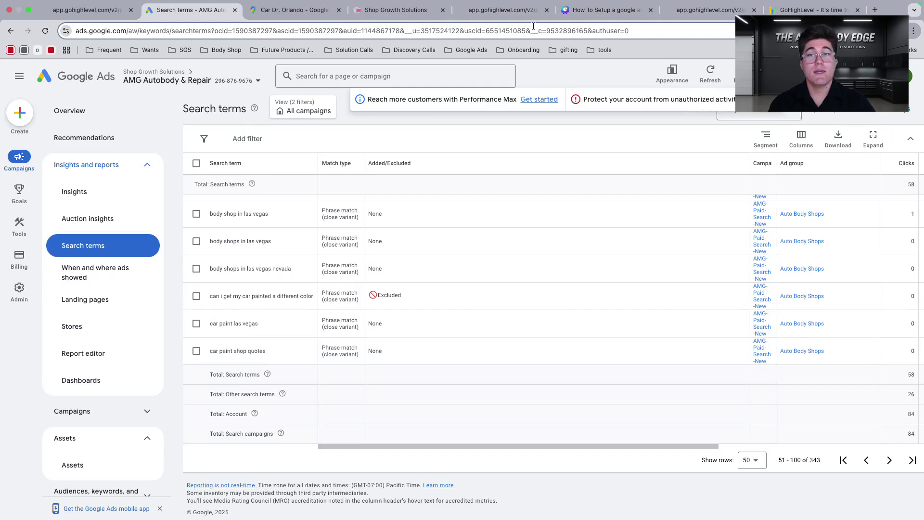
# Return to the Canva presentation and show the Optimizing slide in full screen
pyautogui.click(604, 10)
pyautogui.press('super+alt+p')
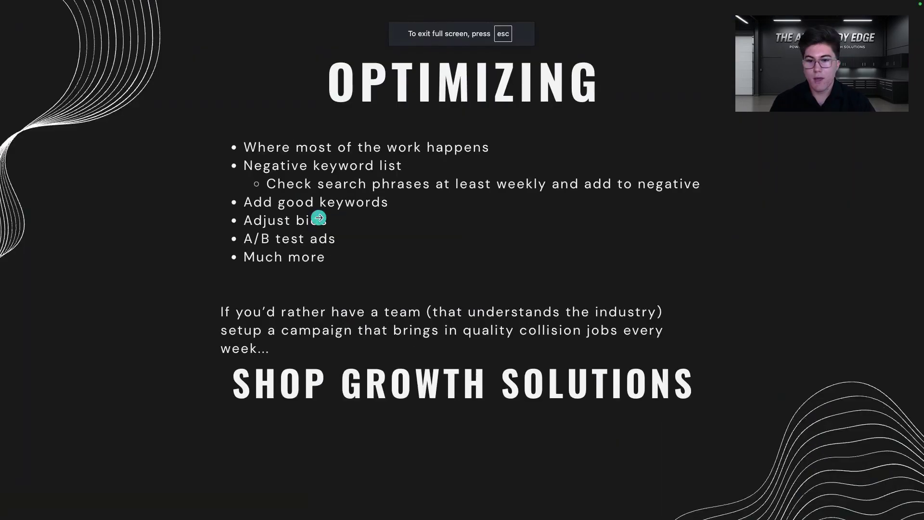